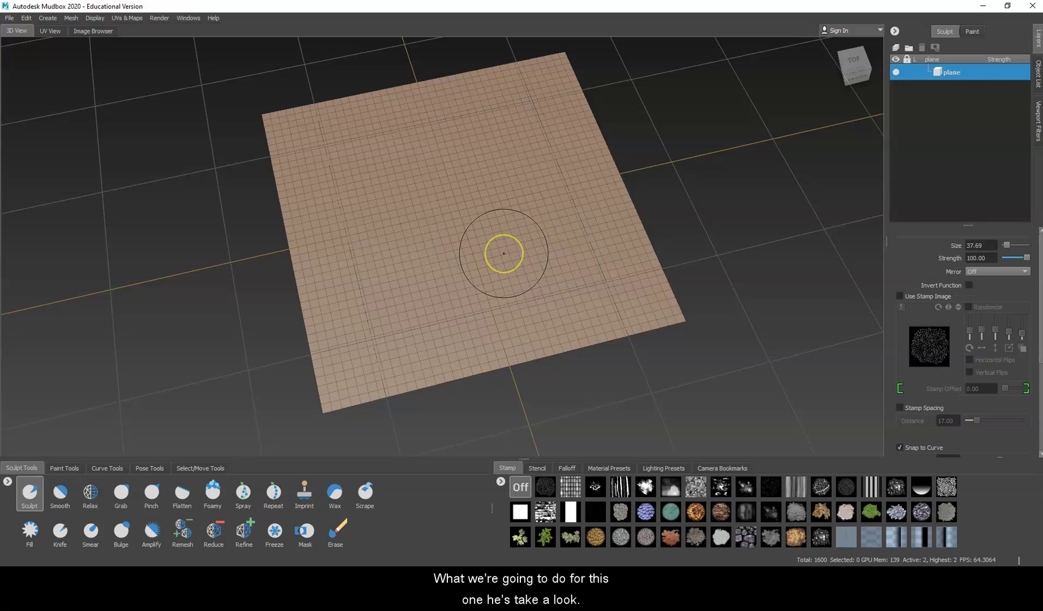
Step: Load the red brick wall stencil, then shrink and reposition it over the plane
click(541, 468)
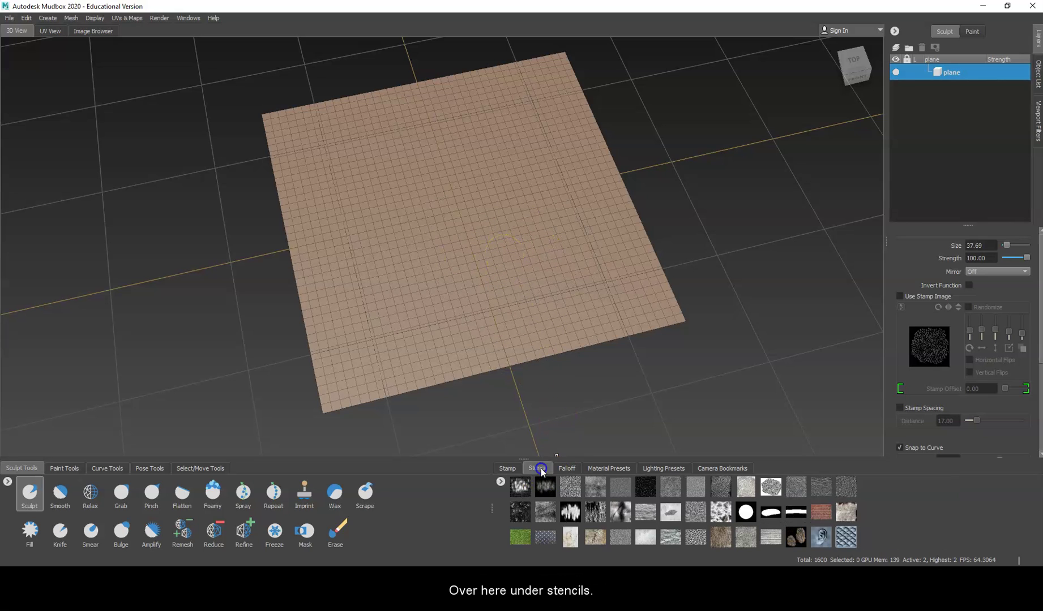
click(820, 512)
mouse_move(650, 231)
alt+mouse_down()
mouse_move(656, 272)
mouse_move(619, 279)
mouse_move(638, 258)
mouse_move(652, 262)
mouse_move(630, 275)
mouse_move(645, 279)
mouse_move(557, 275)
mouse_move(542, 175)
alt+mouse_up()
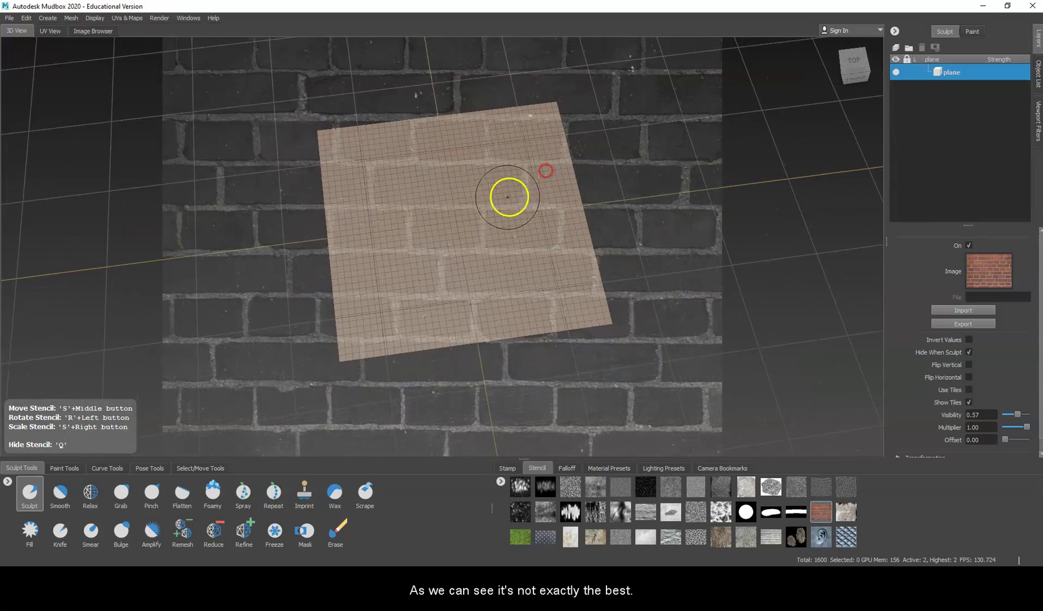
mouse_move(501, 198)
right_down()
mouse_move(505, 184)
mouse_move(461, 171)
right_up()
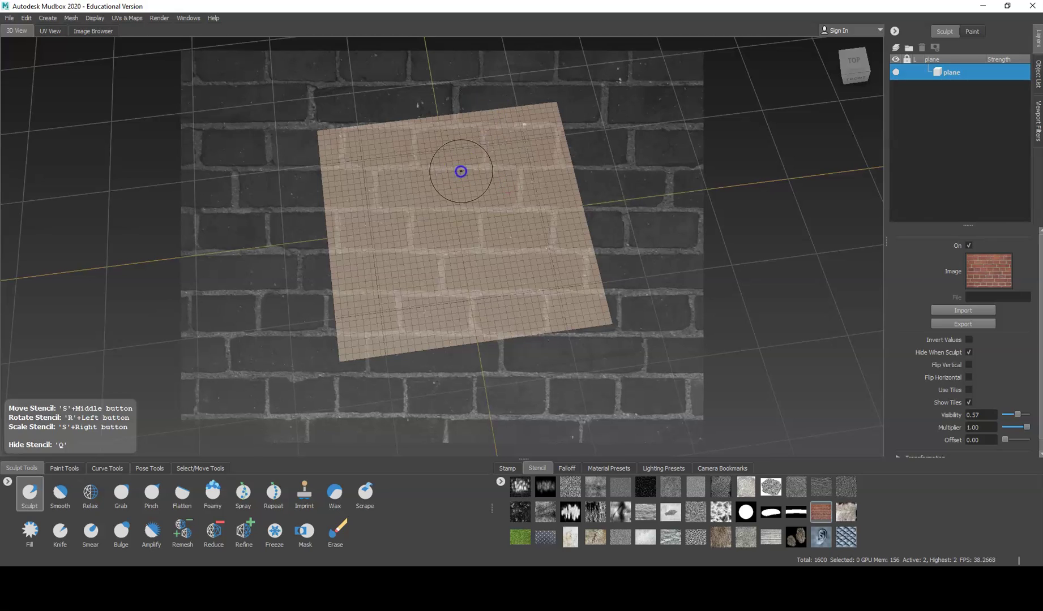
mouse_move(537, 181)
middle_down()
mouse_move(473, 242)
mouse_move(523, 220)
mouse_move(505, 283)
middle_up()
scroll(589, 275, down, 2)
scroll(577, 273, up, 1)
scroll(582, 272, up, 1)
middle_drag(517, 241, 524, 231)
mouse_move(524, 230)
right_down()
mouse_move(524, 265)
mouse_move(517, 184)
mouse_move(507, 193)
right_up()
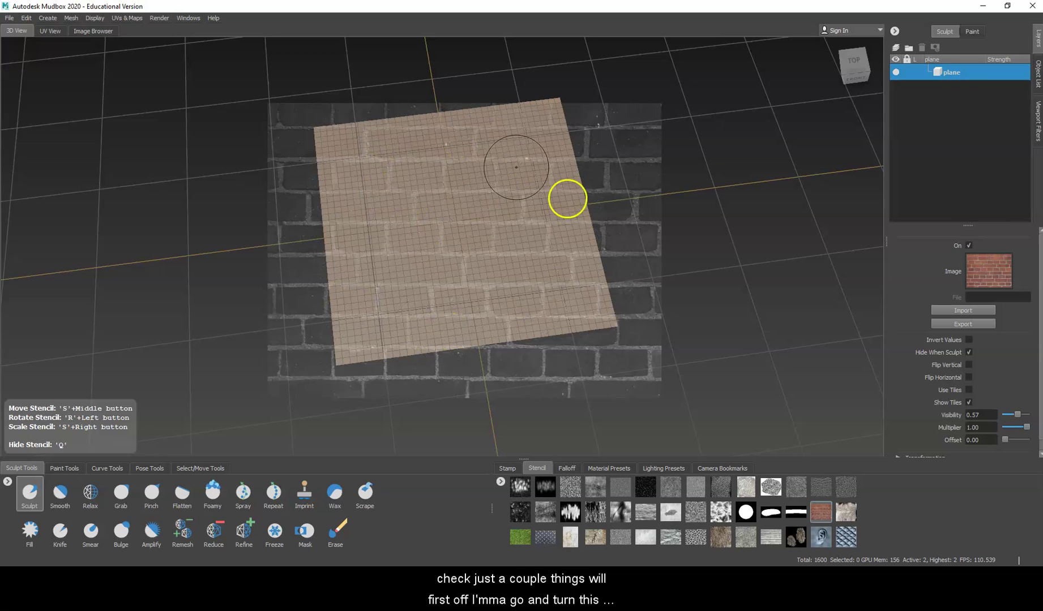
Step: Turn the stencil off, make test strokes on the plane with the Sculpt tool, and undo them
click(969, 246)
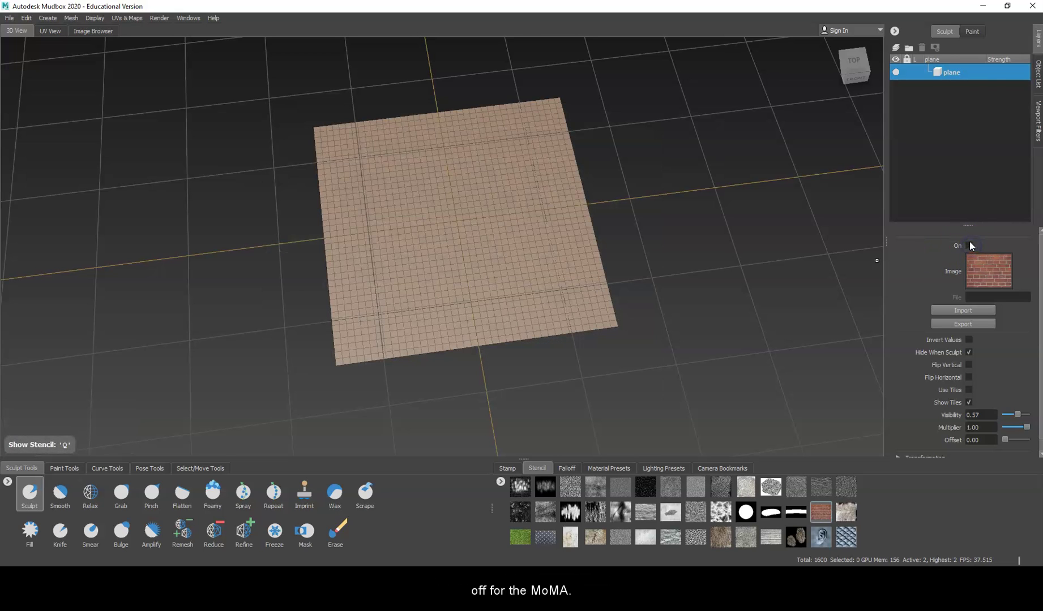
mouse_move(468, 211)
mouse_down()
mouse_move(417, 205)
mouse_move(516, 279)
mouse_up()
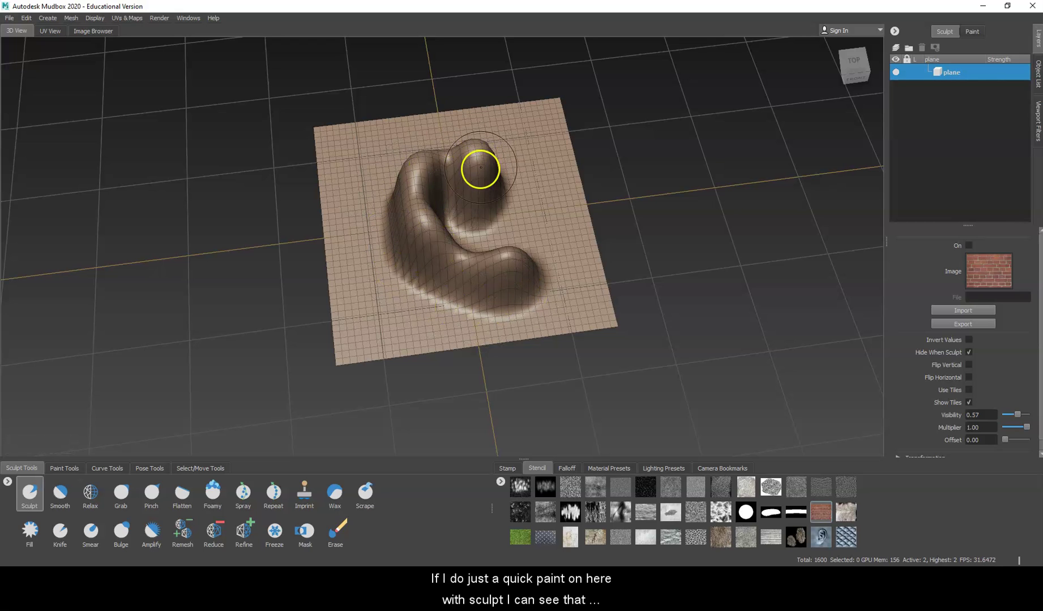
drag(480, 169, 426, 164)
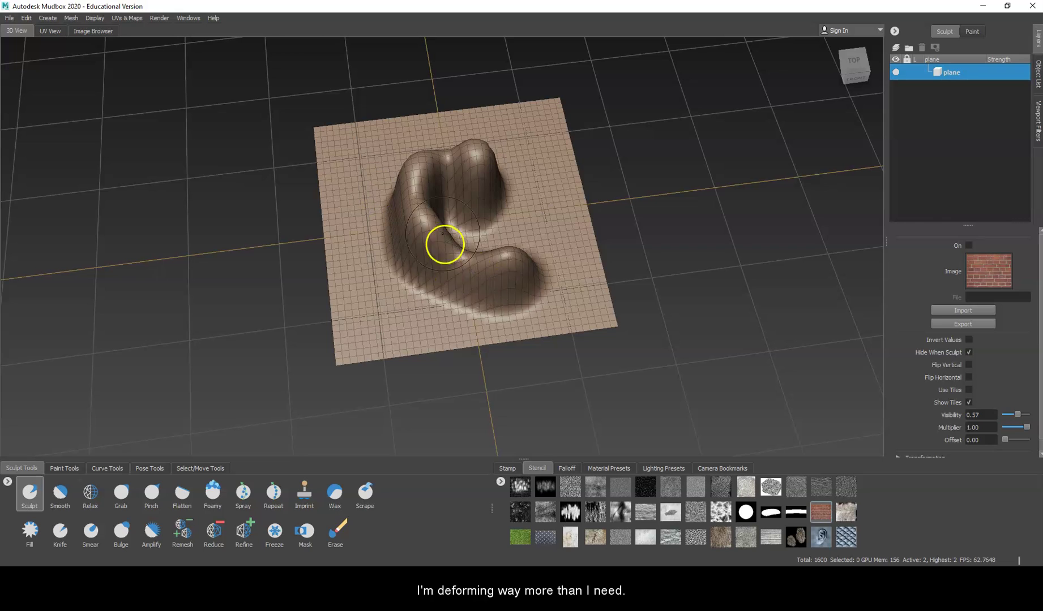
key(ctrl+z)
key(ctrl+z)
key(ctrl+z)
key(ctrl+z)
Step: Lower the Sculpt brush strength, try it with a curved stroke on the plane, and undo the stroke
drag(451, 214, 450, 126)
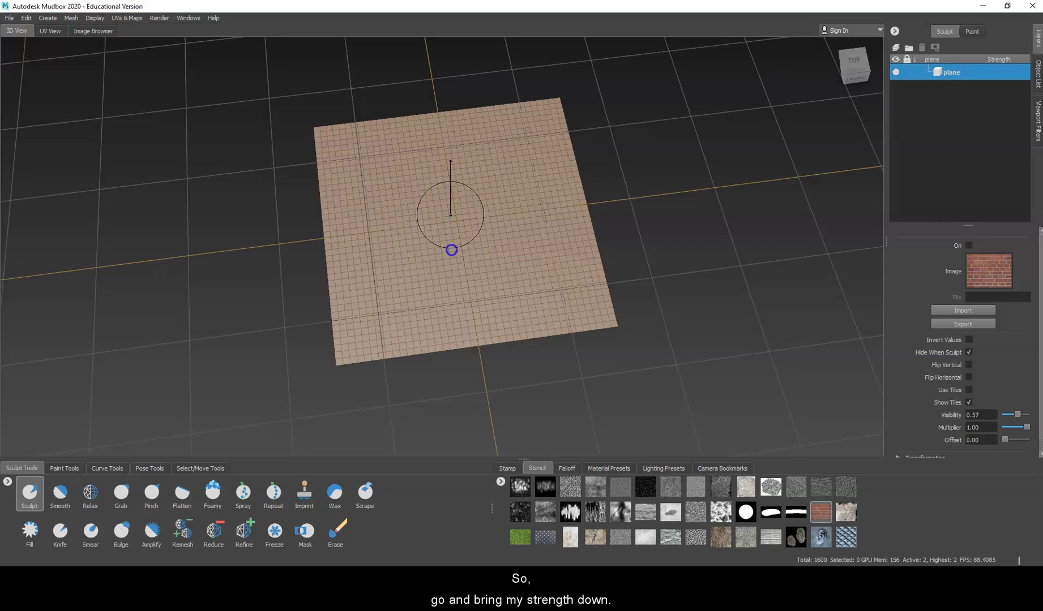
mouse_move(469, 190)
mouse_down()
mouse_move(491, 203)
mouse_move(379, 253)
mouse_move(540, 243)
mouse_move(543, 299)
mouse_up()
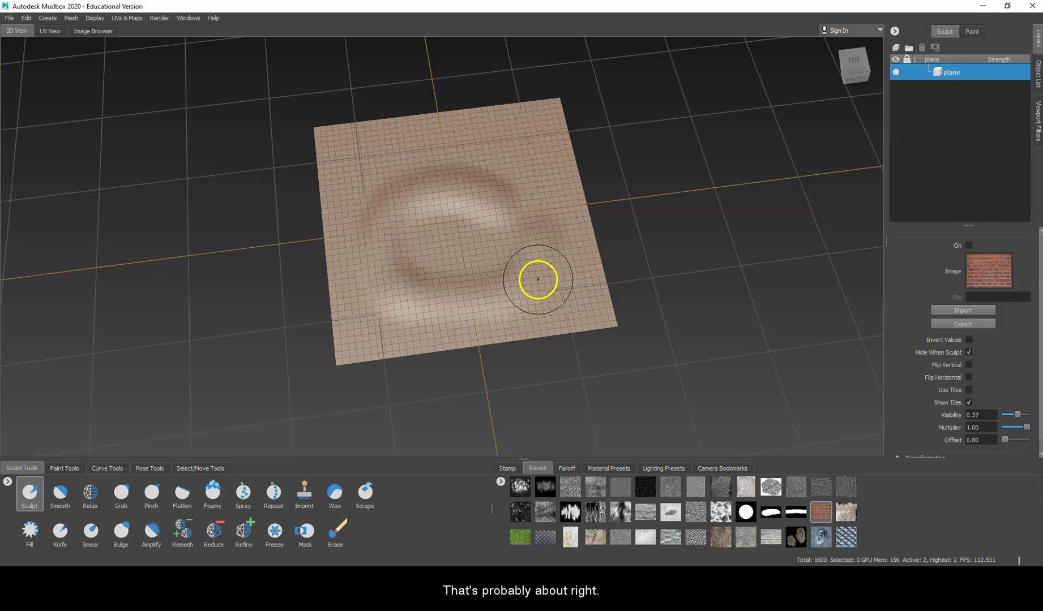
key(ctrl+z)
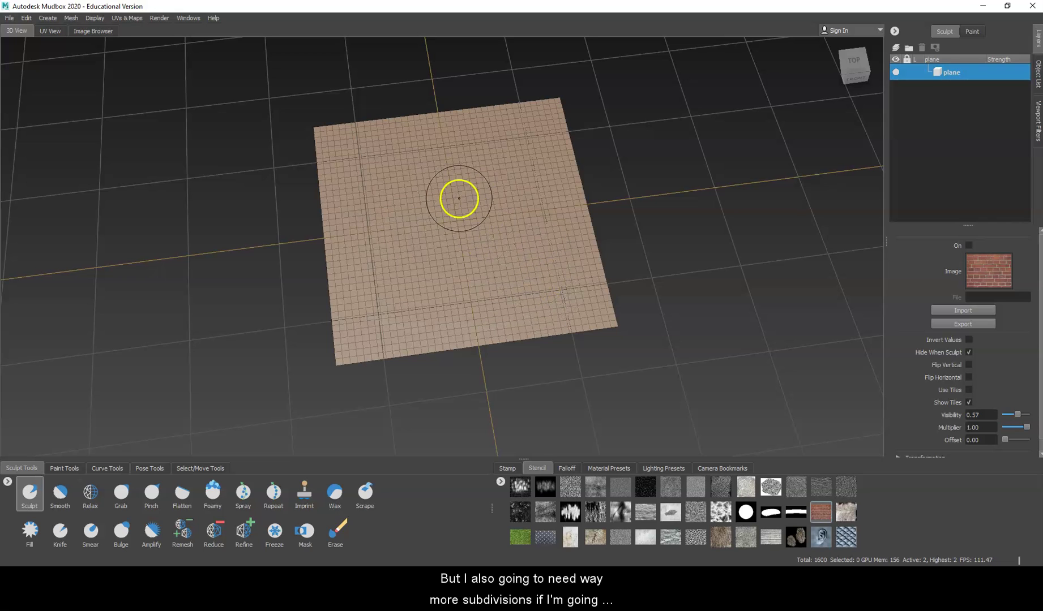
Step: Add subdivision levels to the plane until it reaches level 6
key(shift+d)
key(shift+d)
key(shift+d)
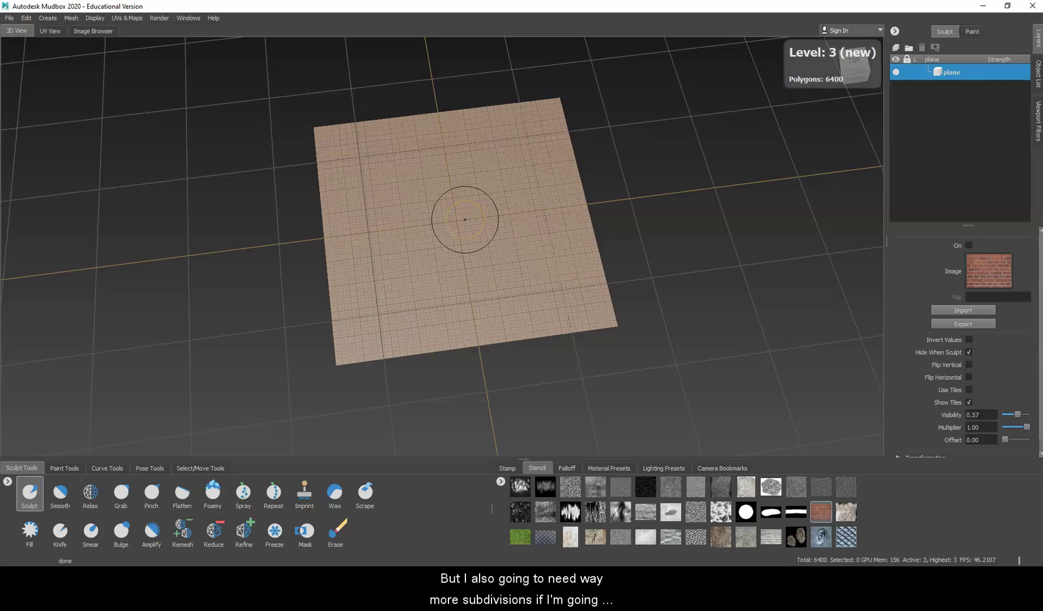
key(shift+d)
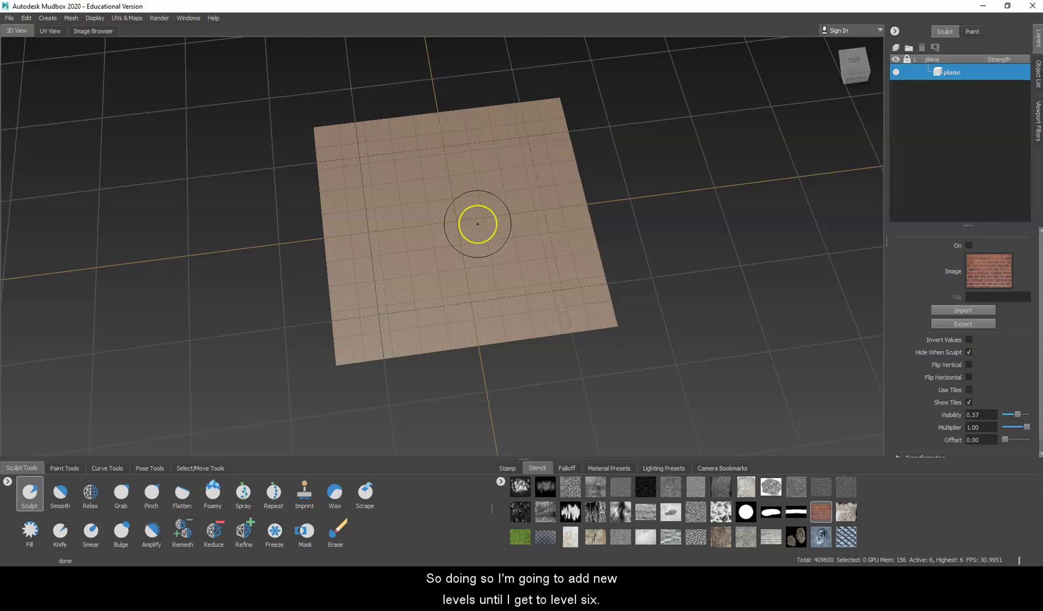
Step: Switch the camera to an orthographic top view with the plane filling most of the viewport
click(875, 87)
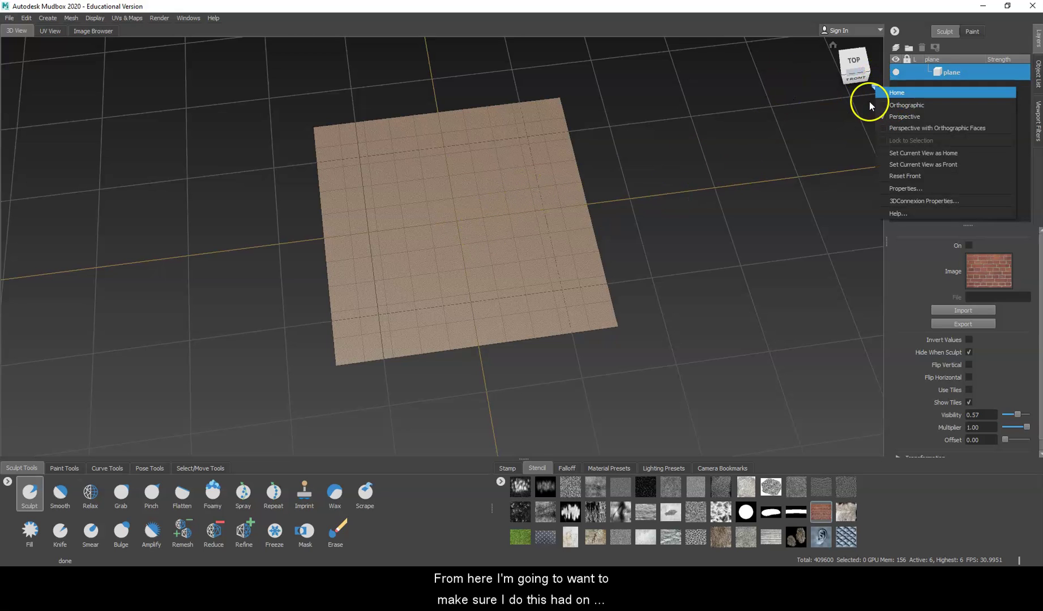
click(892, 105)
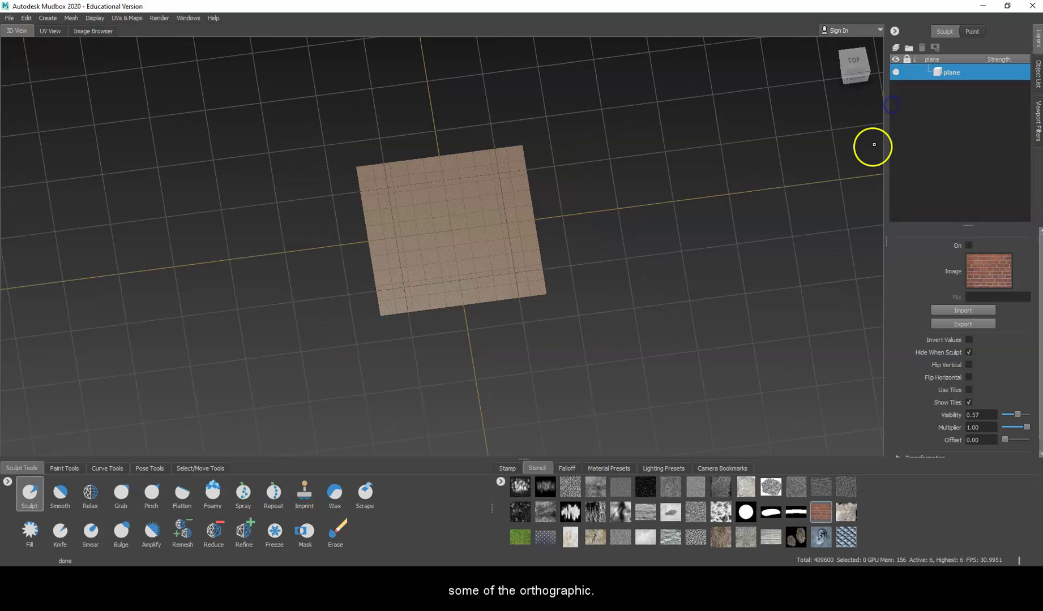
click(853, 60)
scroll(455, 267, up, 5)
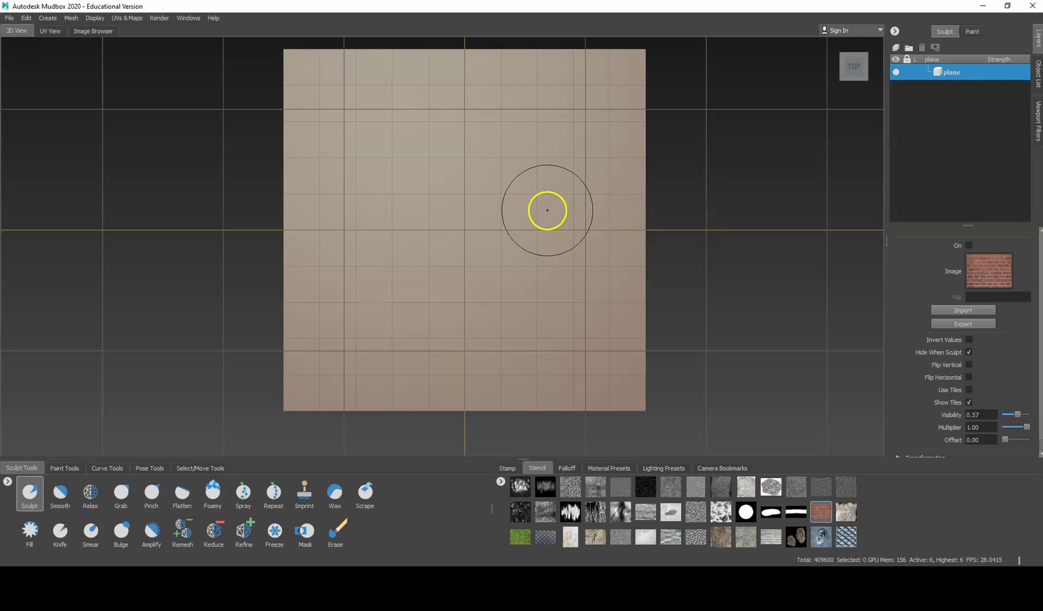
alt+middle_drag(538, 163, 532, 183)
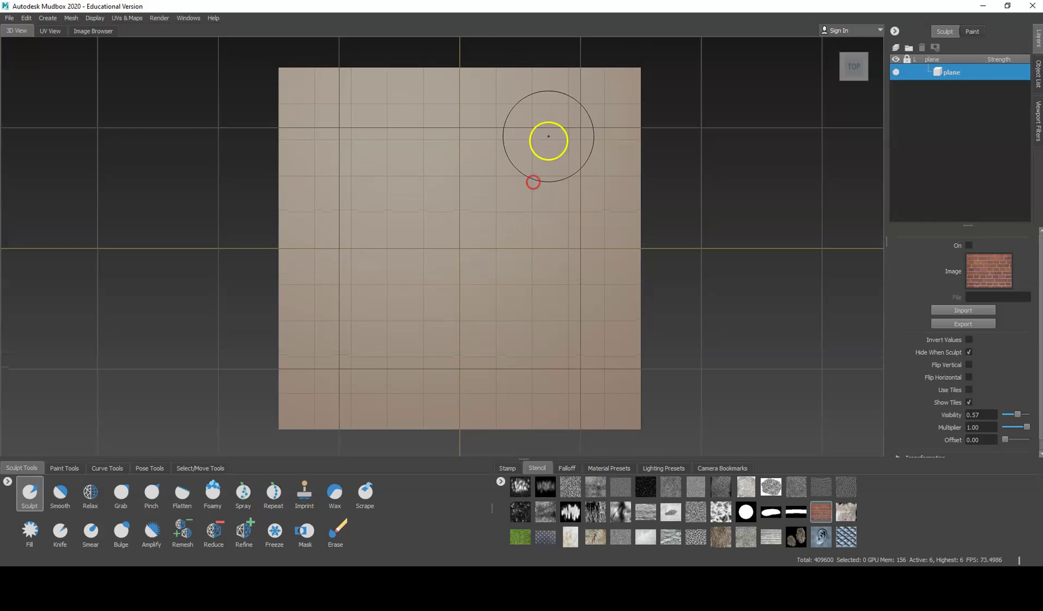
Step: Turn the brick stencil back on and shrink it to sit centred just inside the plane's side edges
click(824, 514)
right_drag(509, 230, 511, 92)
middle_drag(477, 195, 481, 237)
right_drag(481, 238, 481, 226)
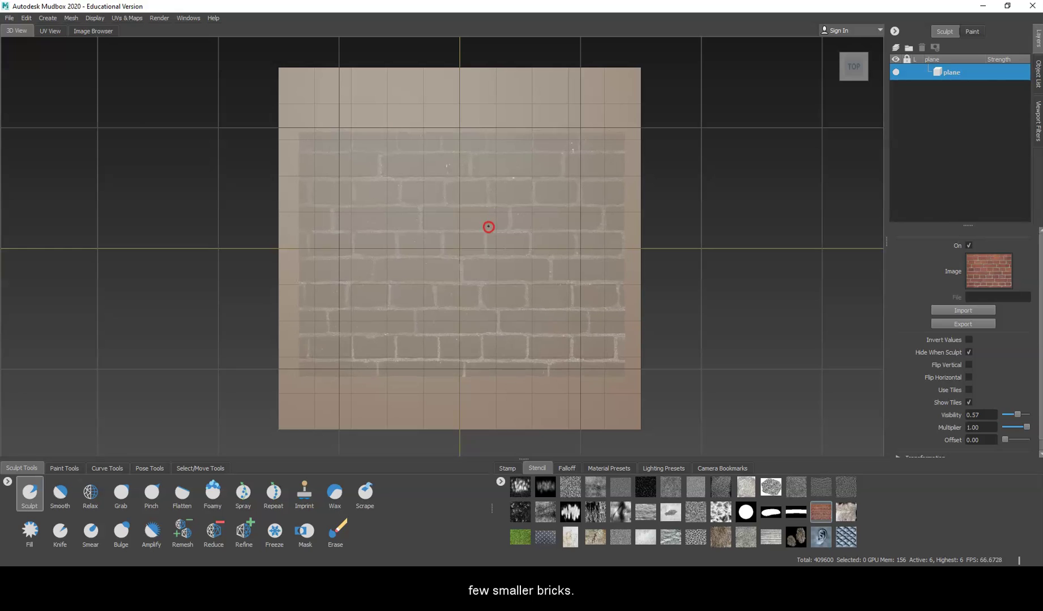
right_drag(488, 226, 491, 240)
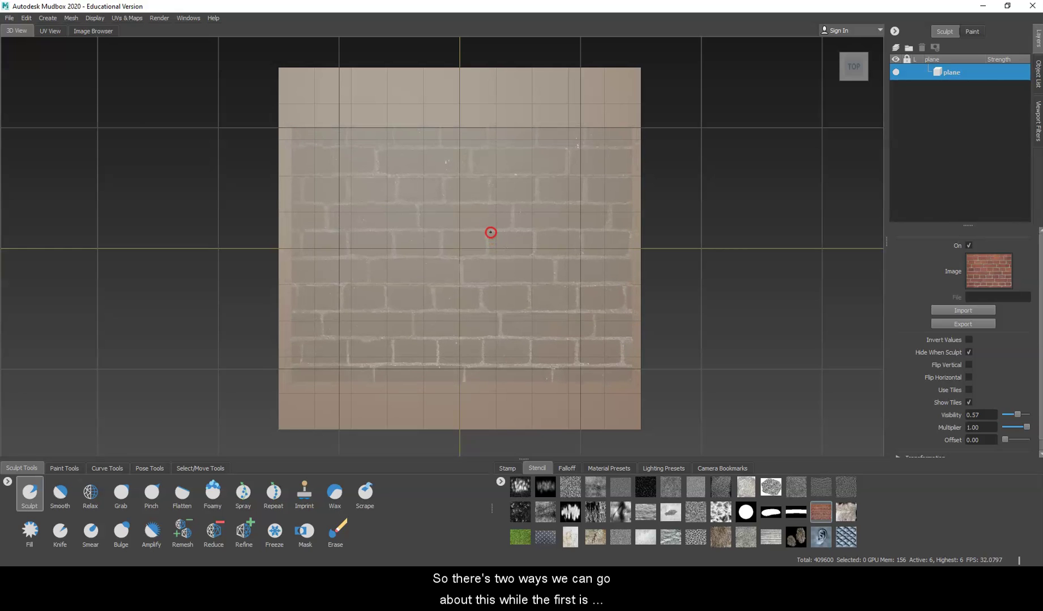
Step: Enlarge the brick stencil to match the plane's full width and centre it vertically on the plane
middle_drag(487, 237, 484, 182)
right_drag(484, 181, 495, 216)
middle_drag(497, 201, 508, 217)
mouse_move(551, 132)
right_down()
mouse_move(549, 124)
mouse_move(541, 132)
right_up()
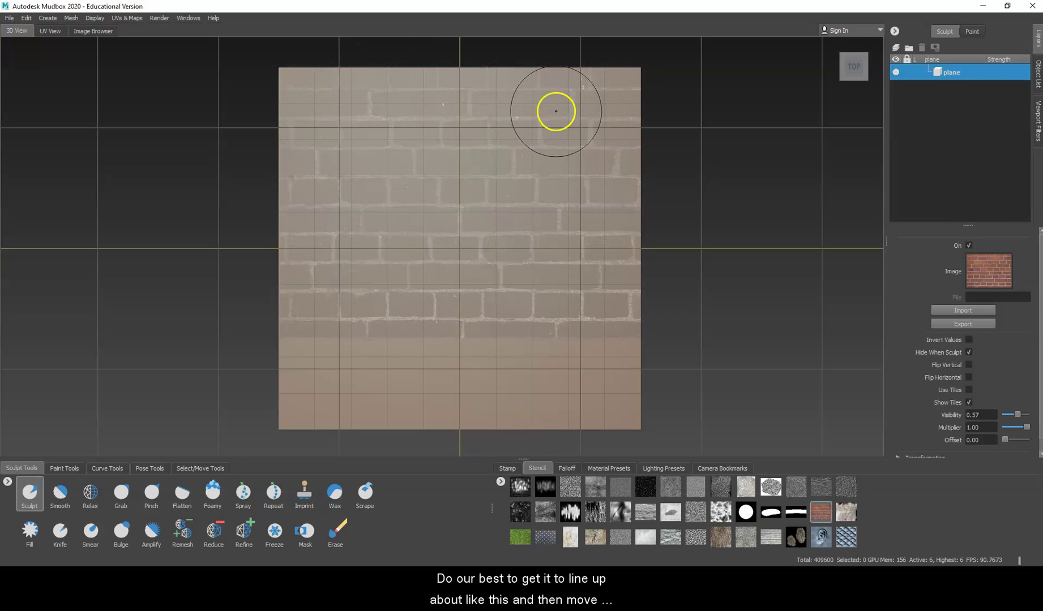
middle_drag(479, 163, 480, 204)
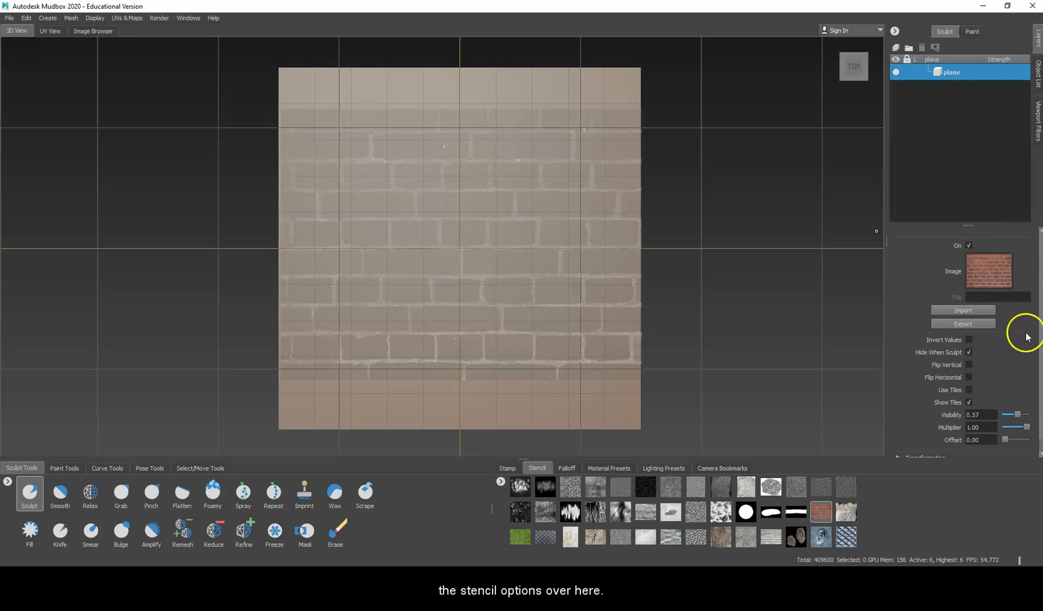
Step: Enable tiling for the brick stencil and check how the repeats line up around the plane
click(969, 390)
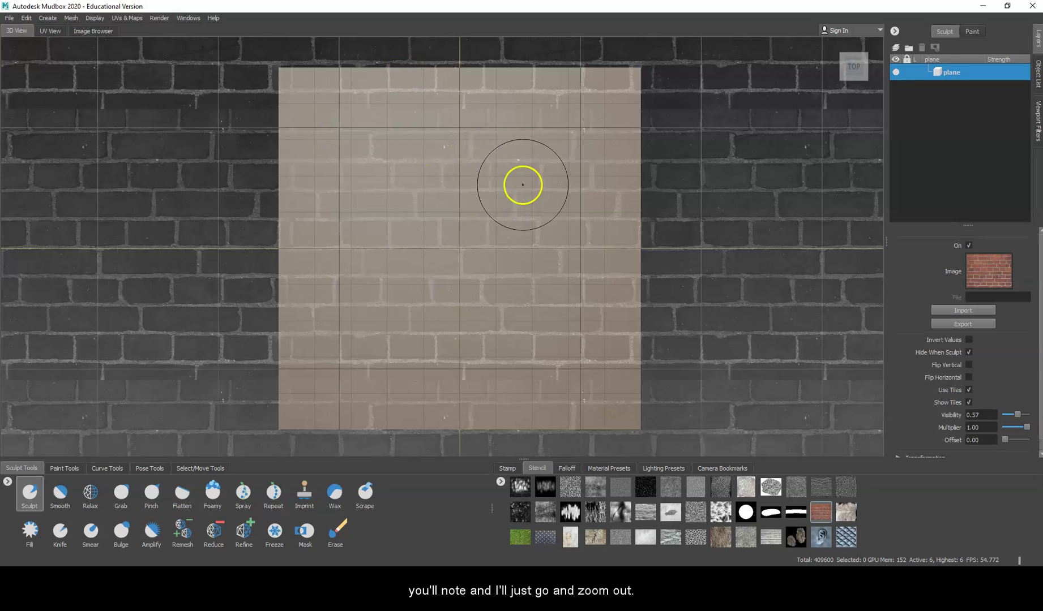
scroll(702, 193, down, 10)
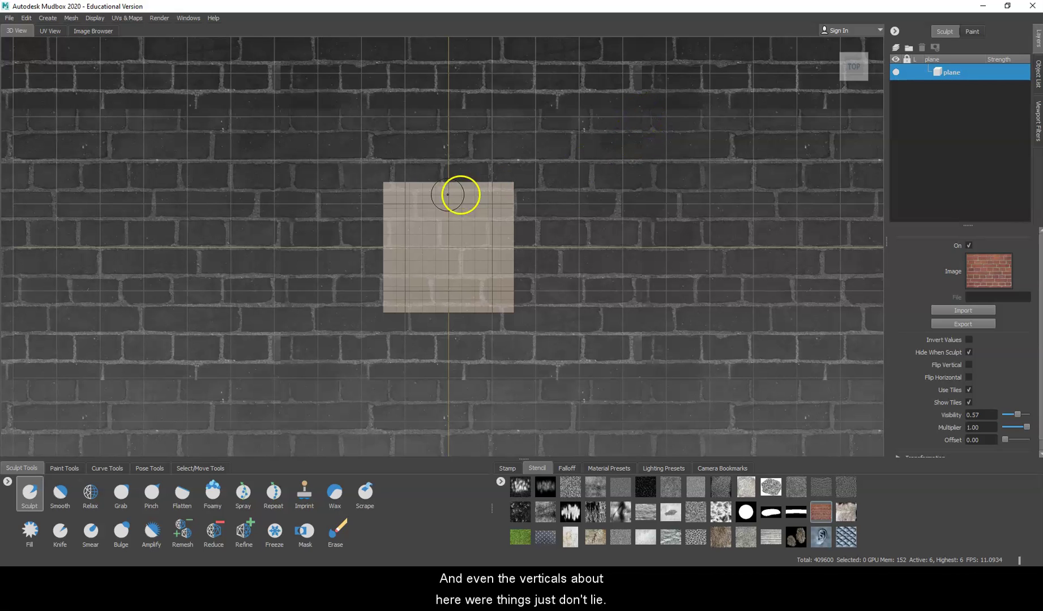
scroll(447, 195, up, 5)
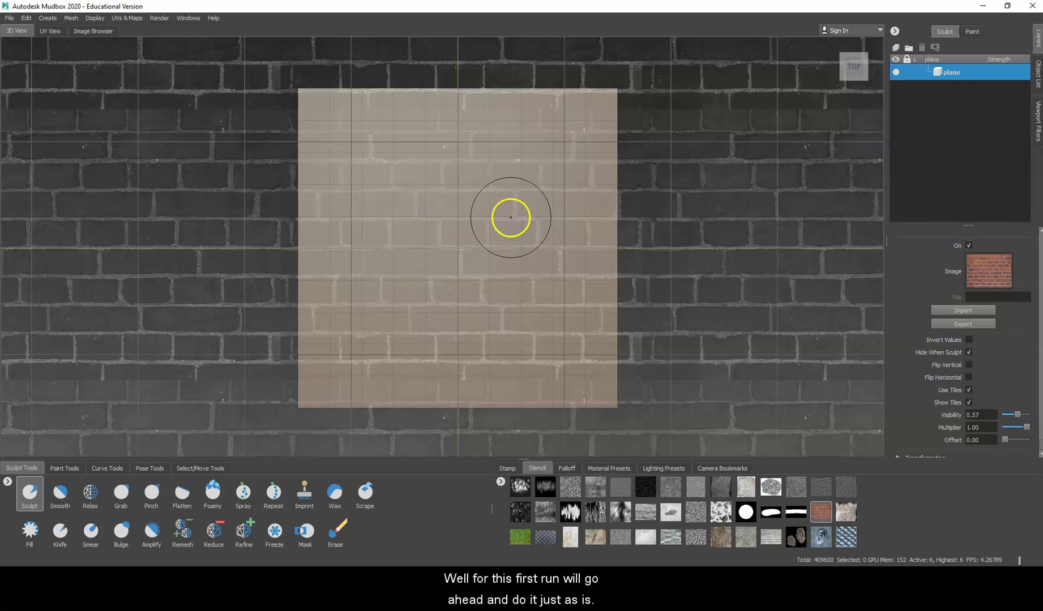
scroll(517, 221, up, 1)
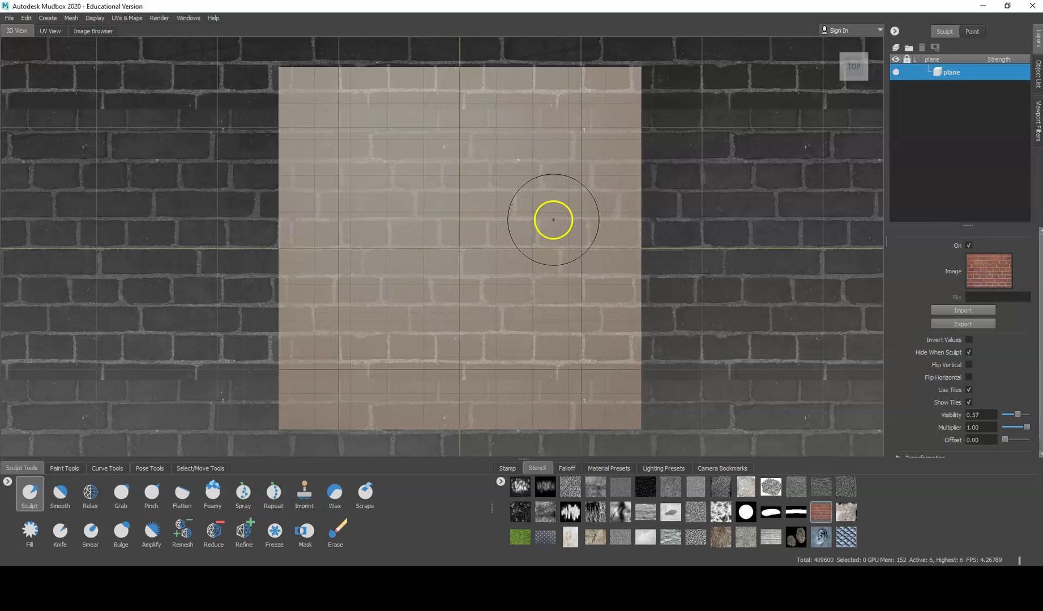
Step: Sculpt the tiled brick pattern across the whole plane through the stencil
mouse_move(625, 87)
mouse_down()
mouse_move(591, 102)
mouse_move(319, 89)
mouse_move(293, 176)
mouse_move(291, 392)
mouse_move(622, 395)
mouse_move(615, 83)
mouse_up()
mouse_move(409, 117)
mouse_down()
mouse_move(319, 225)
mouse_move(337, 377)
mouse_move(349, 179)
mouse_move(421, 147)
mouse_move(586, 179)
mouse_move(565, 353)
mouse_move(394, 360)
mouse_move(426, 313)
mouse_move(568, 260)
mouse_move(468, 172)
mouse_move(368, 270)
mouse_move(548, 249)
mouse_move(383, 232)
mouse_move(523, 261)
mouse_move(398, 259)
mouse_up()
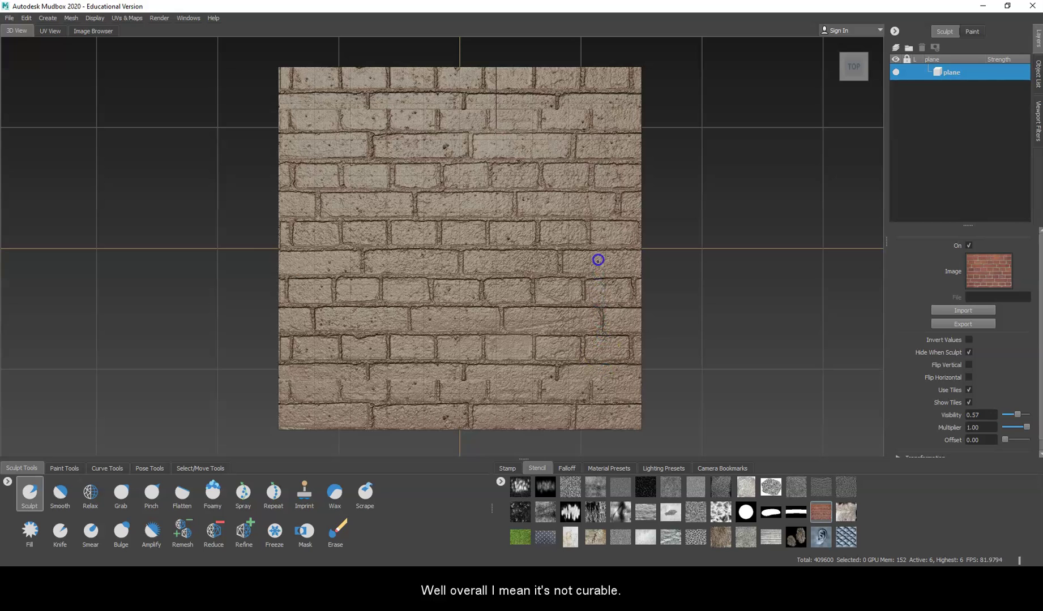
click(276, 134)
drag(396, 161, 390, 221)
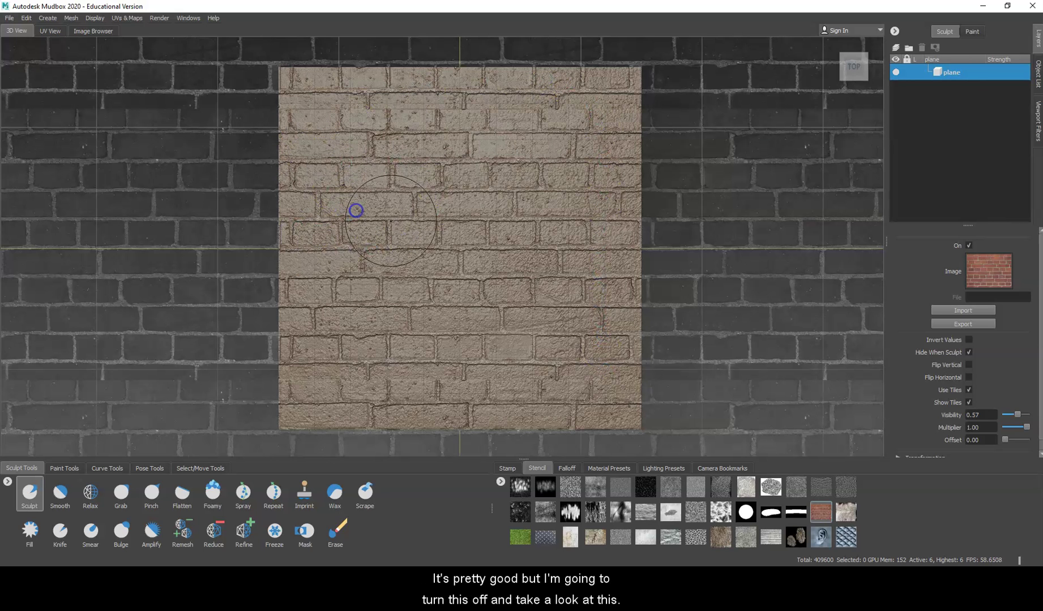
Step: Turn off the stencil to inspect the brick relief from an angle, then undo the sculpting in top view
click(968, 245)
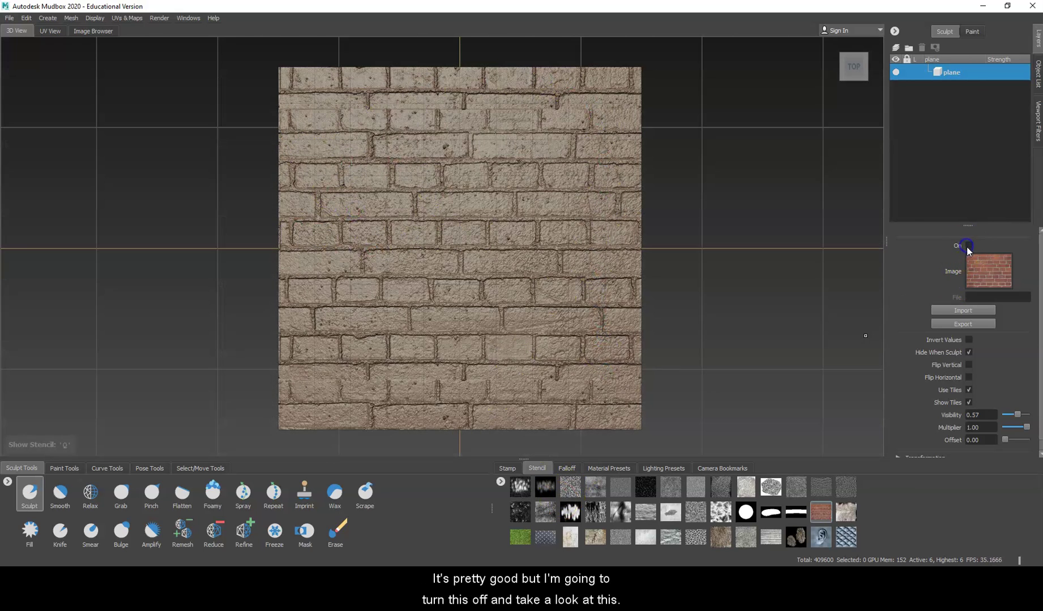
mouse_move(688, 355)
alt+mouse_down()
mouse_move(626, 338)
mouse_move(603, 218)
mouse_move(477, 191)
mouse_move(435, 196)
mouse_move(649, 221)
alt+mouse_up()
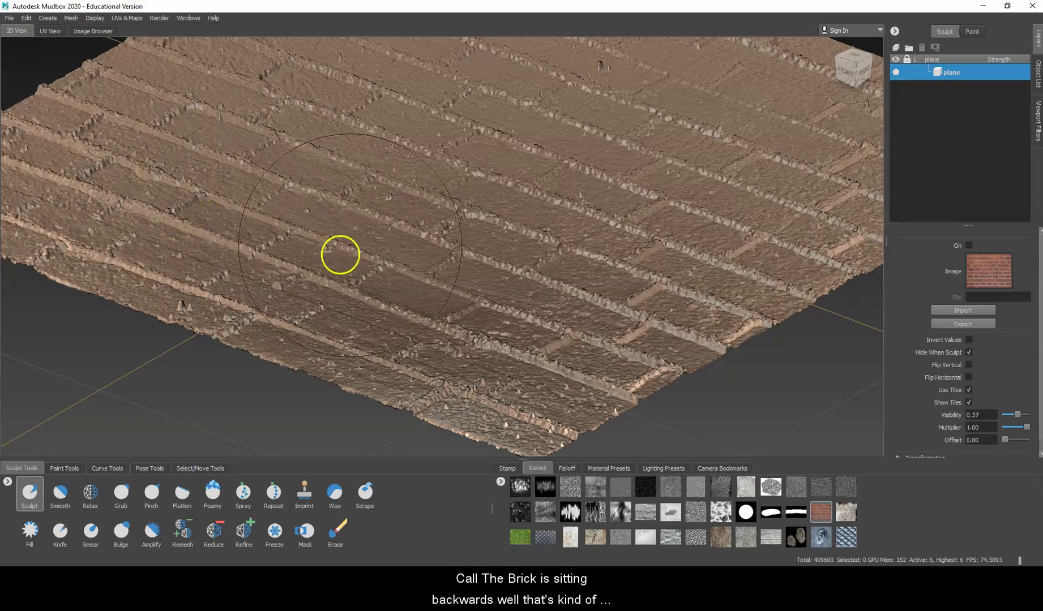
click(855, 56)
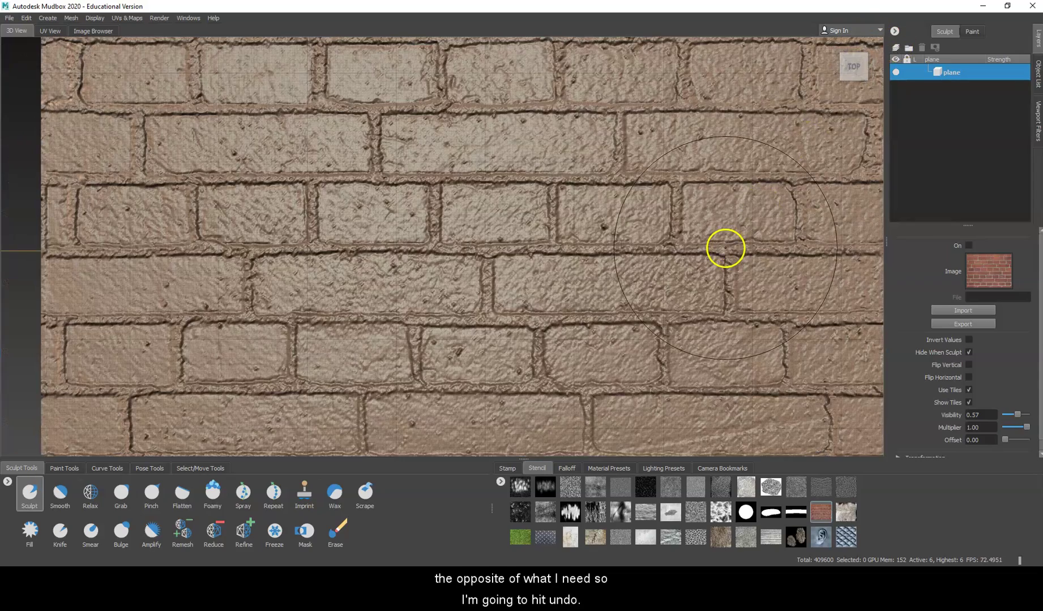
key(ctrl+z)
scroll(698, 245, down, 8)
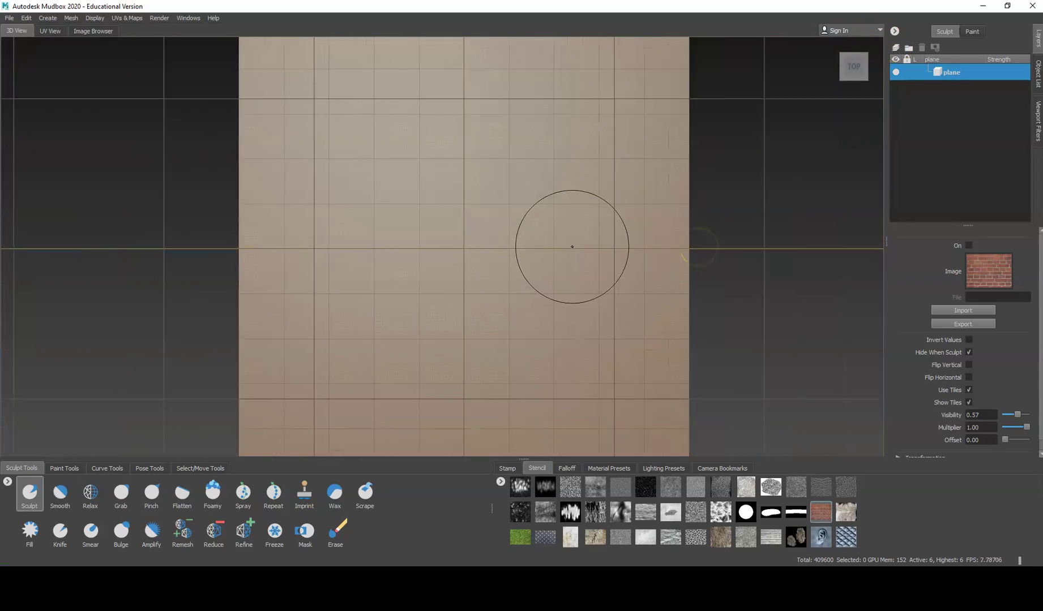
Step: Turn on the brick stencil with inverted values, sculpt it across the whole plane, and hide the stencil
click(813, 511)
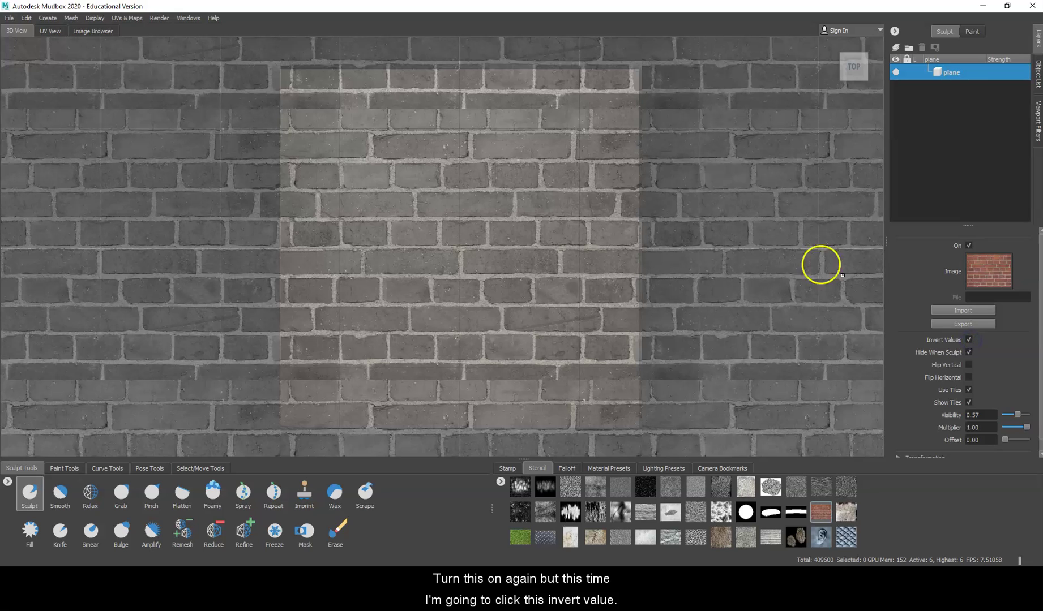
mouse_move(598, 109)
mouse_down()
mouse_move(603, 93)
mouse_move(300, 86)
mouse_move(288, 406)
mouse_move(582, 421)
mouse_move(619, 379)
mouse_move(626, 149)
mouse_move(521, 130)
mouse_move(365, 130)
mouse_move(314, 197)
mouse_move(321, 360)
mouse_move(458, 393)
mouse_move(589, 344)
mouse_move(573, 187)
mouse_move(473, 162)
mouse_move(339, 181)
mouse_move(356, 353)
mouse_move(562, 322)
mouse_move(486, 182)
mouse_move(344, 234)
mouse_move(491, 351)
mouse_move(488, 199)
mouse_move(356, 253)
mouse_move(536, 256)
mouse_move(494, 244)
mouse_up()
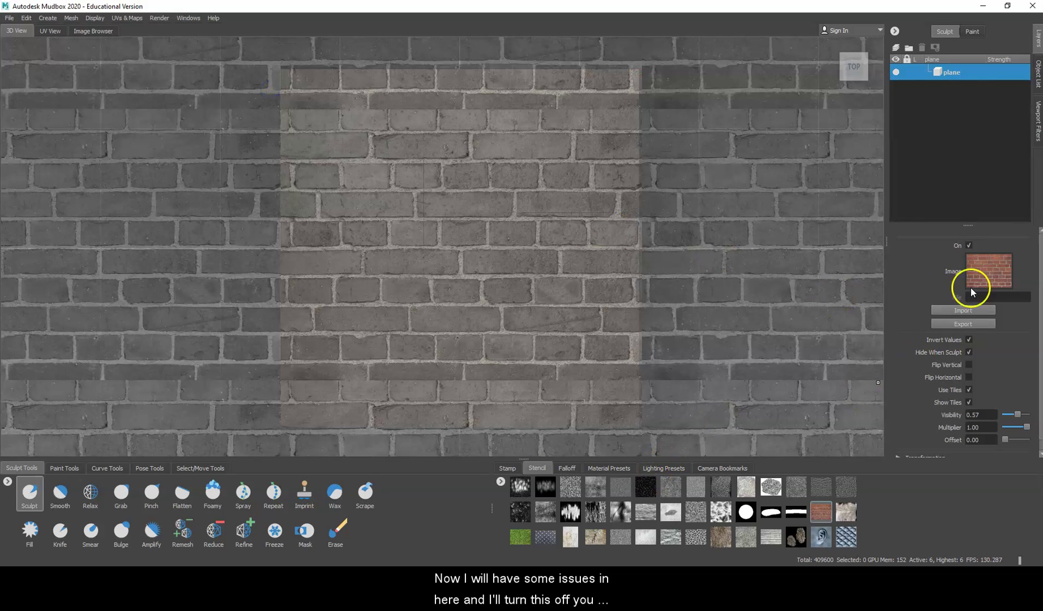
click(969, 246)
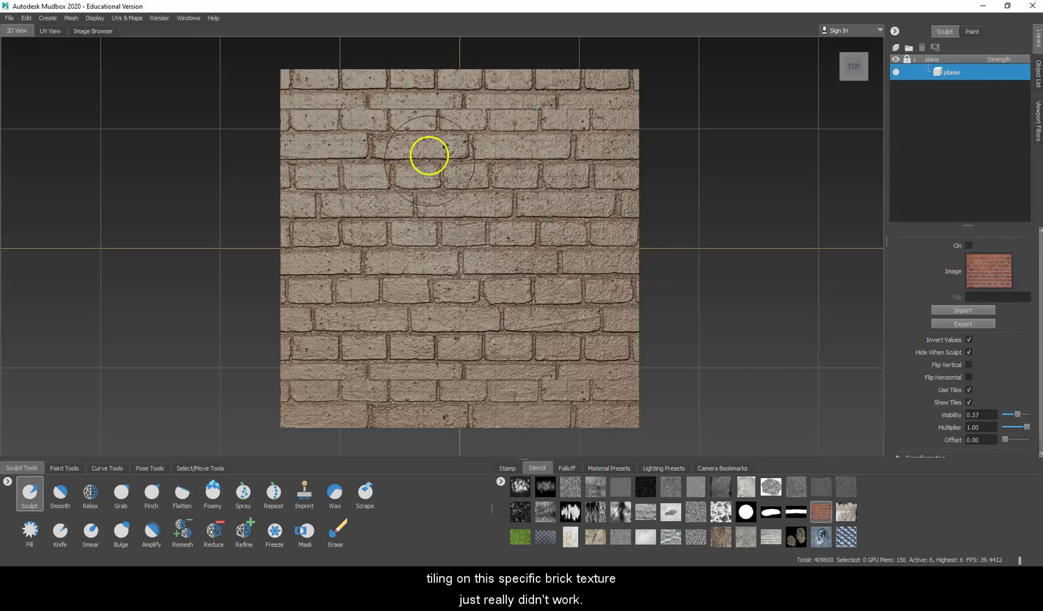
Step: Inspect the inverted brick relief from an angle and undo the sculpting on the plane
alt+drag(685, 303, 708, 259)
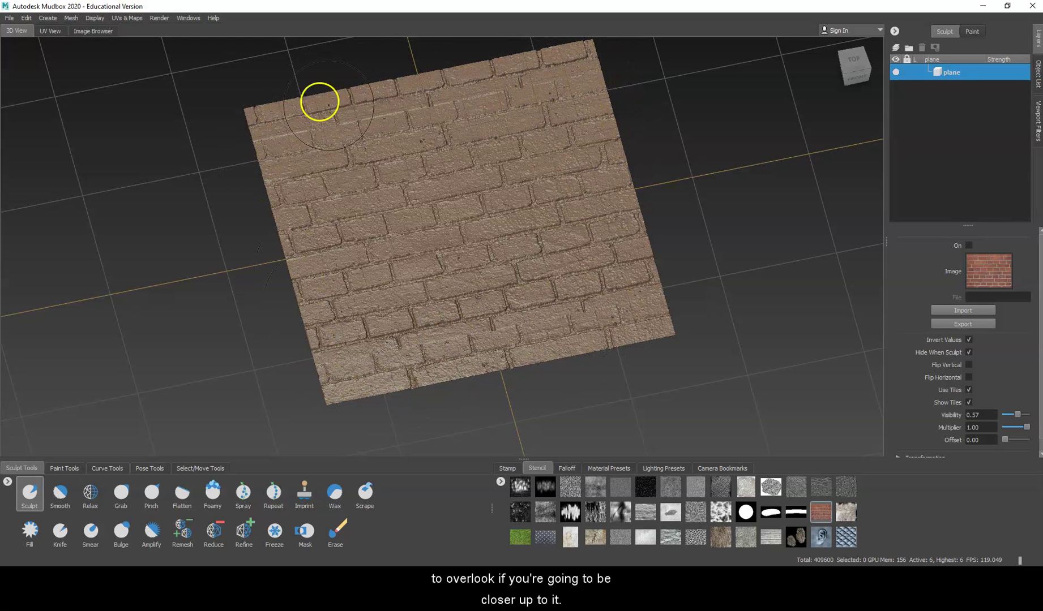
mouse_move(457, 132)
alt+mouse_down()
mouse_move(456, 182)
mouse_move(470, 147)
alt+mouse_up()
key(ctrl+z)
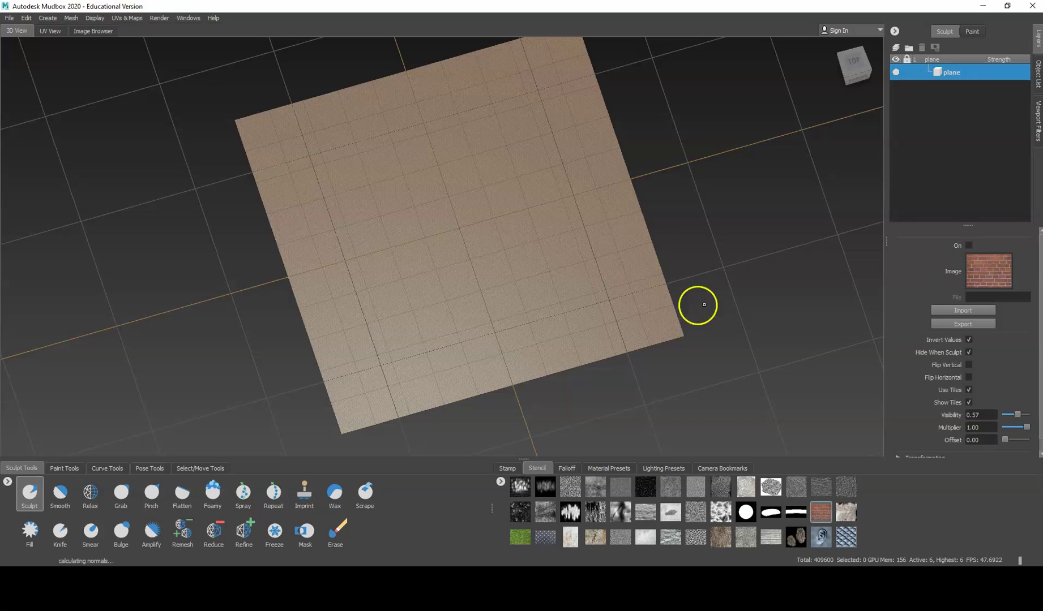
Step: Add the Brick Wall Seamless image from the desktop as a new stencil and activate it over the plane
click(501, 483)
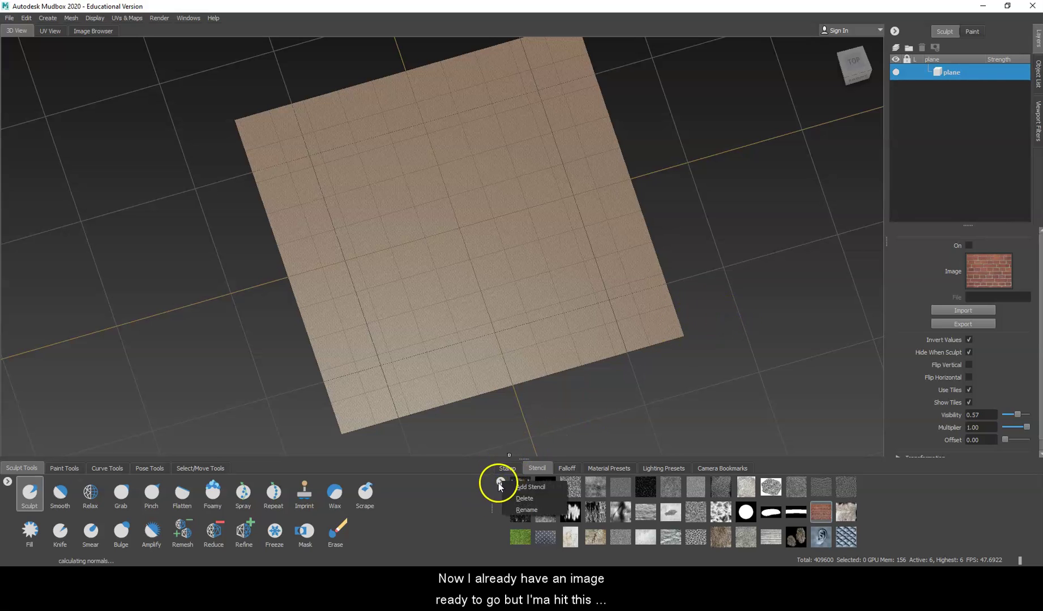
click(521, 486)
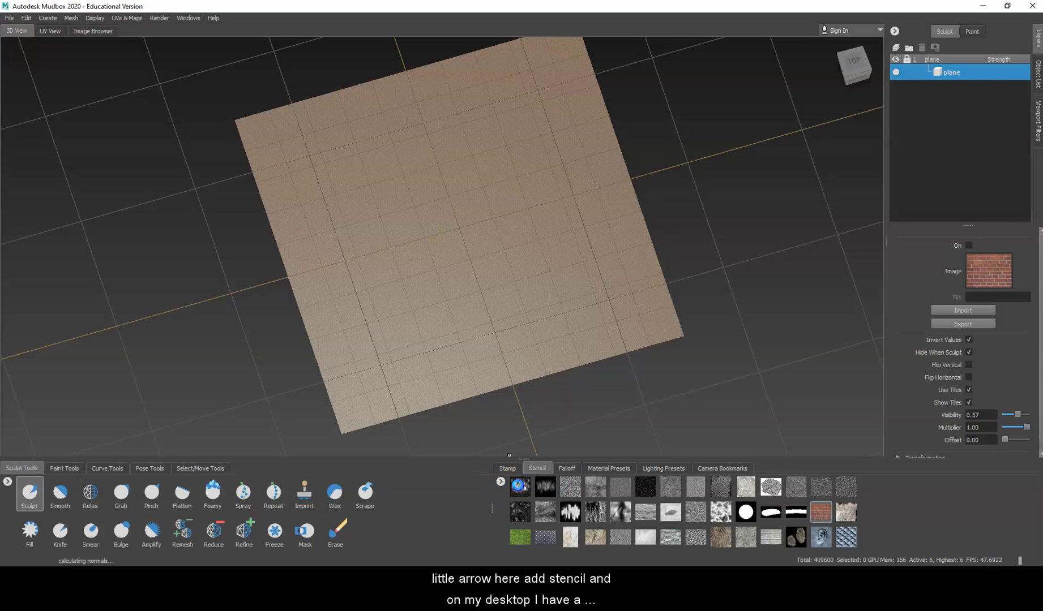
click(302, 139)
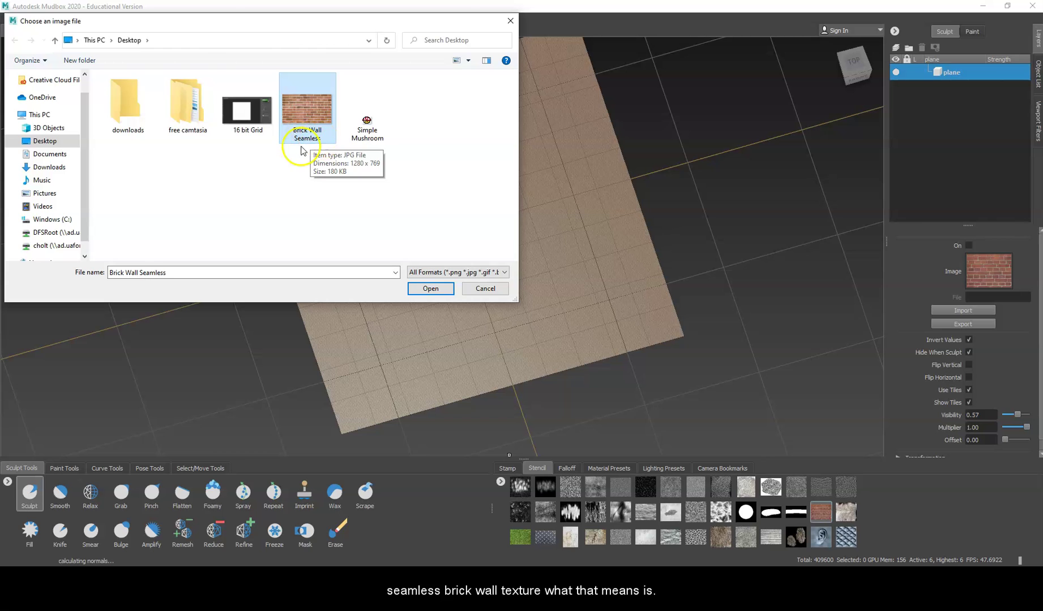
click(428, 289)
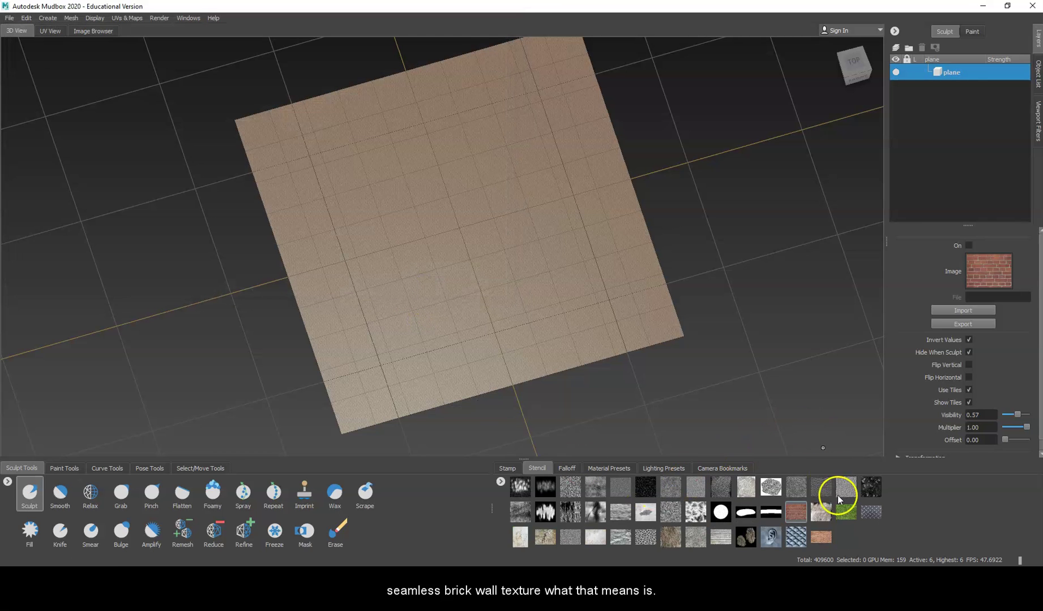
click(827, 537)
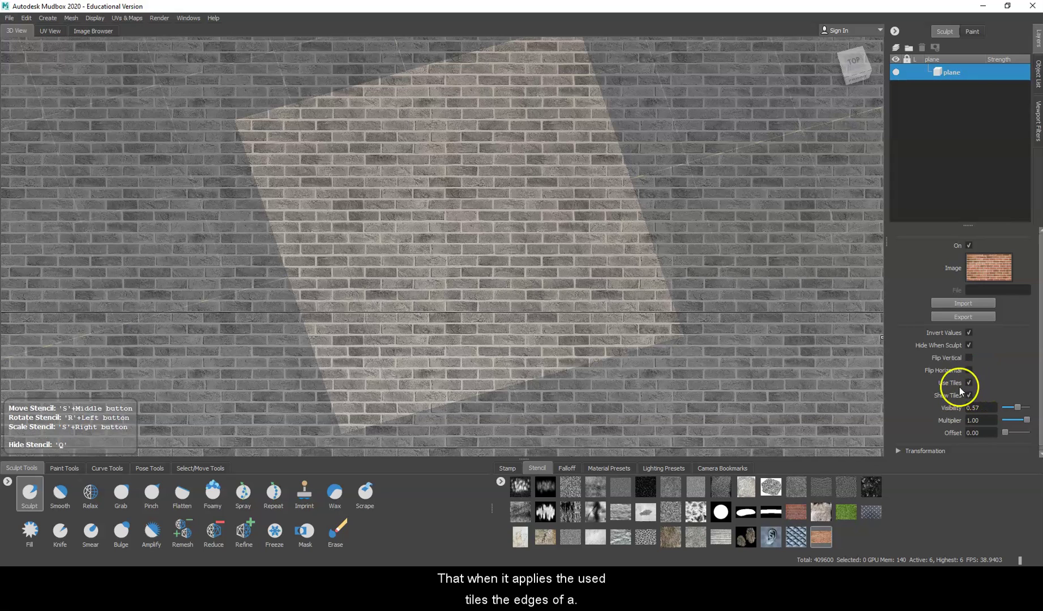
Step: Rescale and shift the seamless brick stencil around the distant plane to examine how its tiles repeat
alt+middle_drag(736, 192, 689, 281)
scroll(705, 384, down, 5)
scroll(693, 378, down, 3)
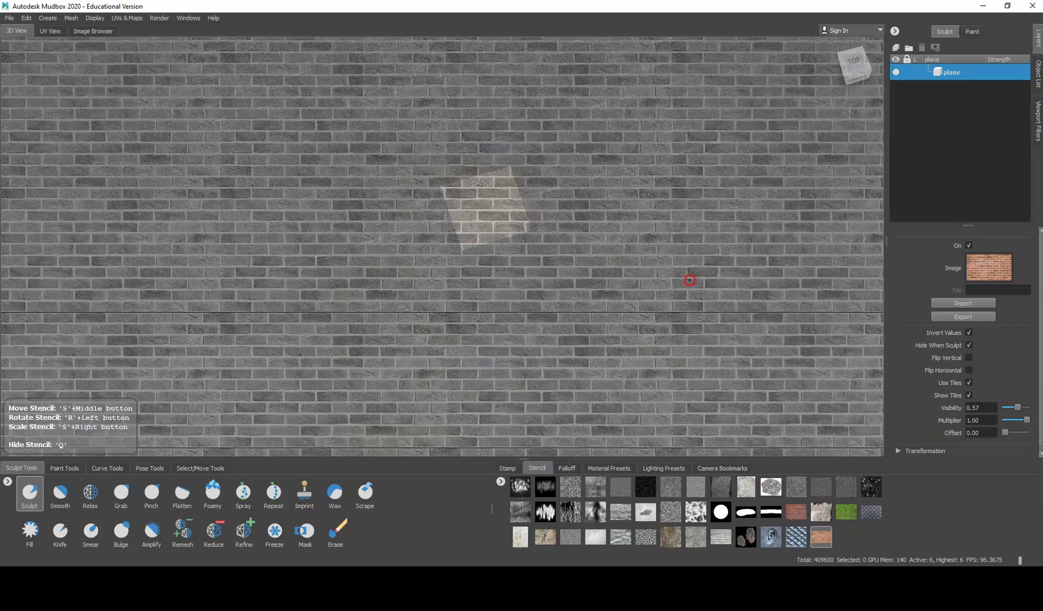
mouse_move(690, 257)
alt+right_down()
mouse_move(691, 318)
mouse_move(682, 172)
mouse_move(651, 48)
mouse_move(681, 342)
mouse_move(689, 290)
mouse_move(695, 363)
mouse_move(694, 341)
alt+right_up()
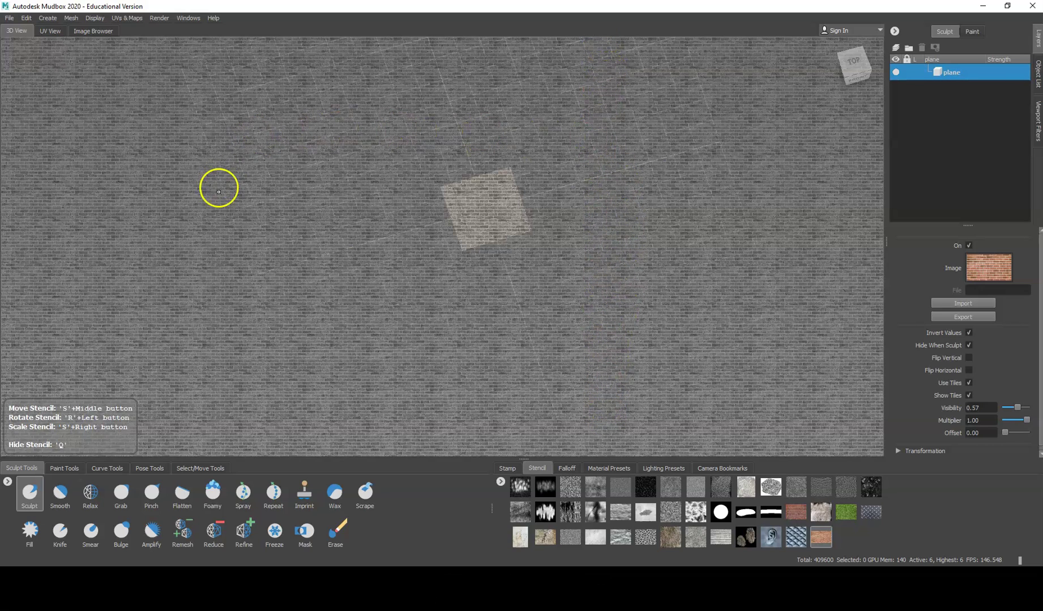
right_drag(657, 247, 661, 425)
middle_drag(661, 424, 641, 294)
right_drag(640, 294, 656, 365)
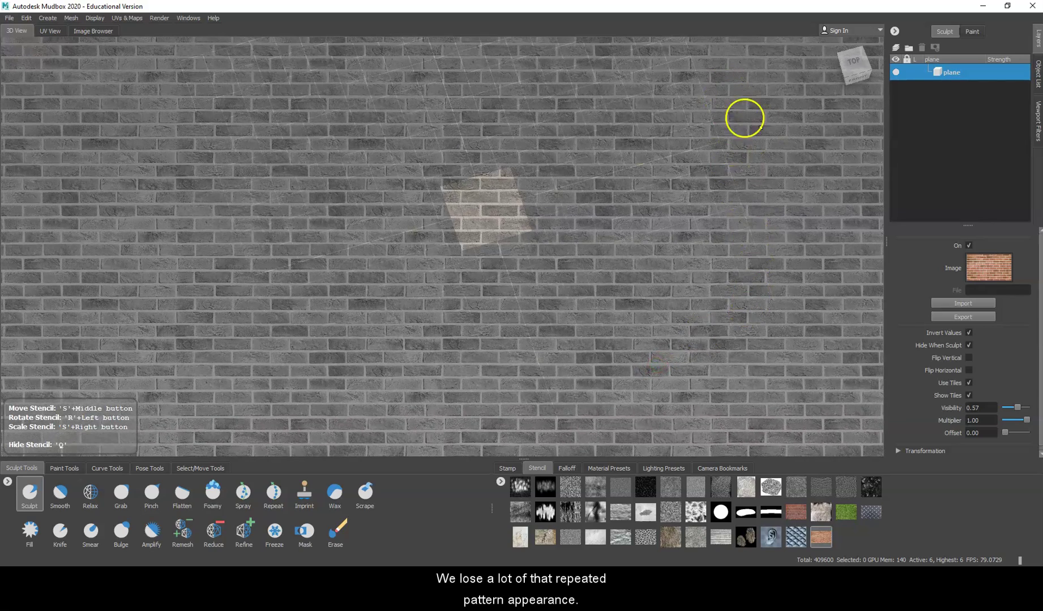
Step: Align the plane in top view, enlarge it in view, and scale the brick stencil to cover it with small bricks
click(849, 65)
scroll(509, 228, up, 6)
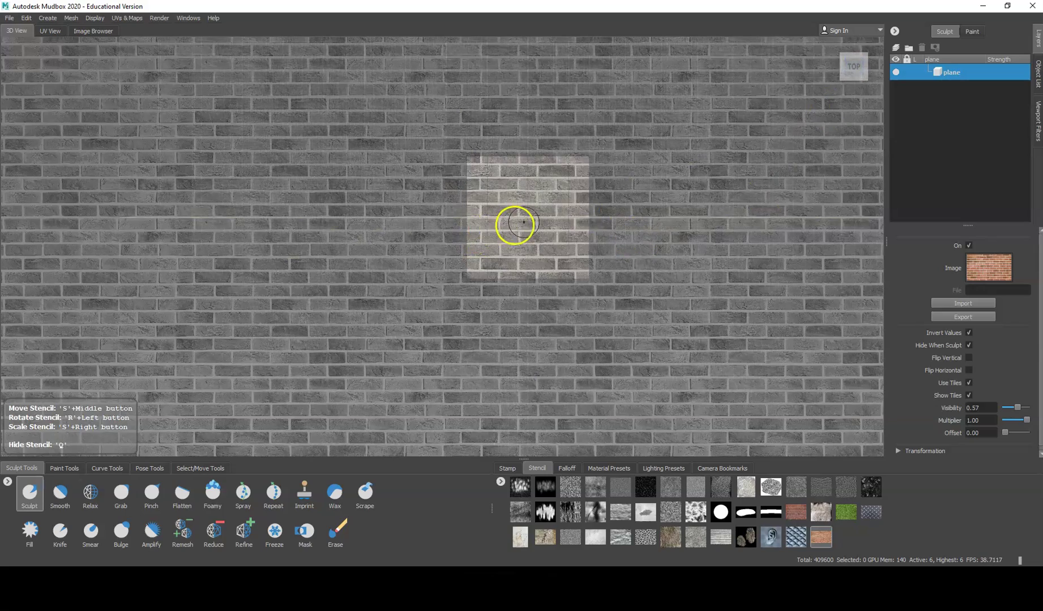
drag(583, 224, 542, 249)
mouse_move(542, 248)
right_down()
mouse_move(600, 236)
mouse_move(563, 239)
mouse_move(582, 175)
right_up()
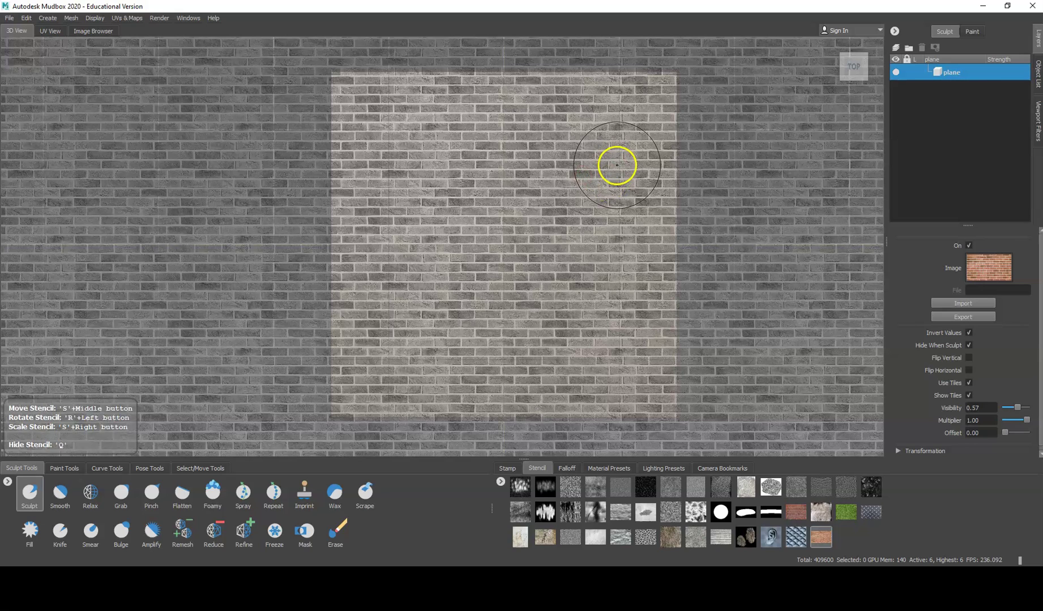
Step: Sculpt the seamless brick pattern across the whole plane through the inverted stencil
mouse_move(672, 98)
mouse_down()
mouse_move(628, 86)
mouse_move(419, 86)
mouse_move(338, 113)
mouse_move(342, 200)
mouse_move(363, 109)
mouse_move(550, 100)
mouse_move(672, 145)
mouse_move(668, 400)
mouse_move(332, 400)
mouse_move(331, 202)
mouse_move(399, 341)
mouse_move(635, 340)
mouse_move(622, 193)
mouse_move(456, 140)
mouse_move(473, 150)
mouse_move(429, 179)
mouse_move(358, 263)
mouse_move(376, 276)
mouse_move(463, 278)
mouse_move(622, 314)
mouse_move(612, 240)
mouse_move(408, 180)
mouse_move(484, 179)
mouse_up()
mouse_move(470, 271)
mouse_down()
mouse_move(654, 399)
mouse_move(575, 372)
mouse_up()
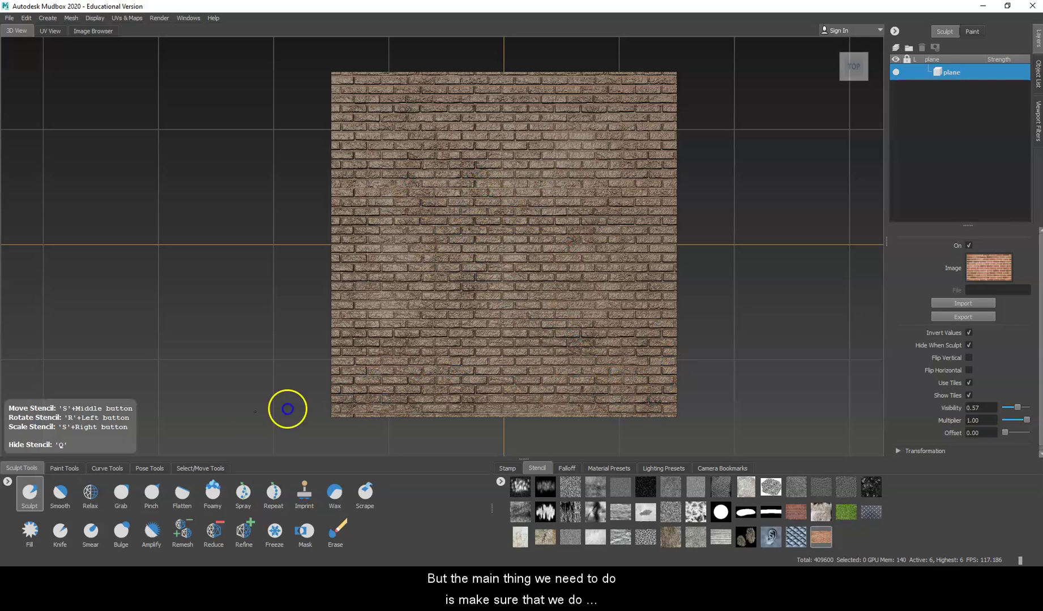
drag(583, 214, 631, 105)
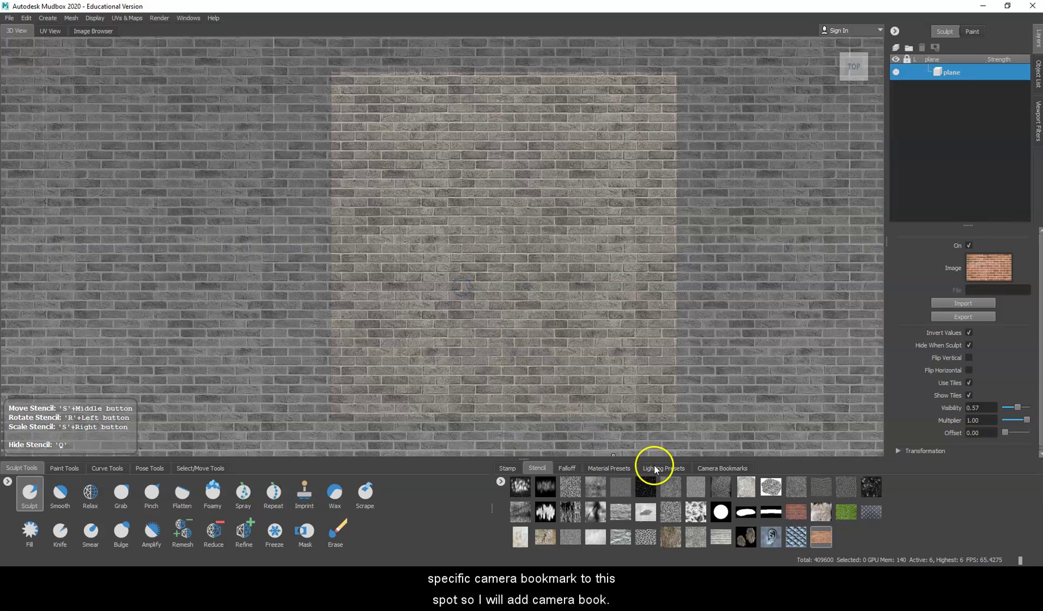
Step: Save the current top view as a camera bookmark named asdf and return to the stencil collection
click(705, 468)
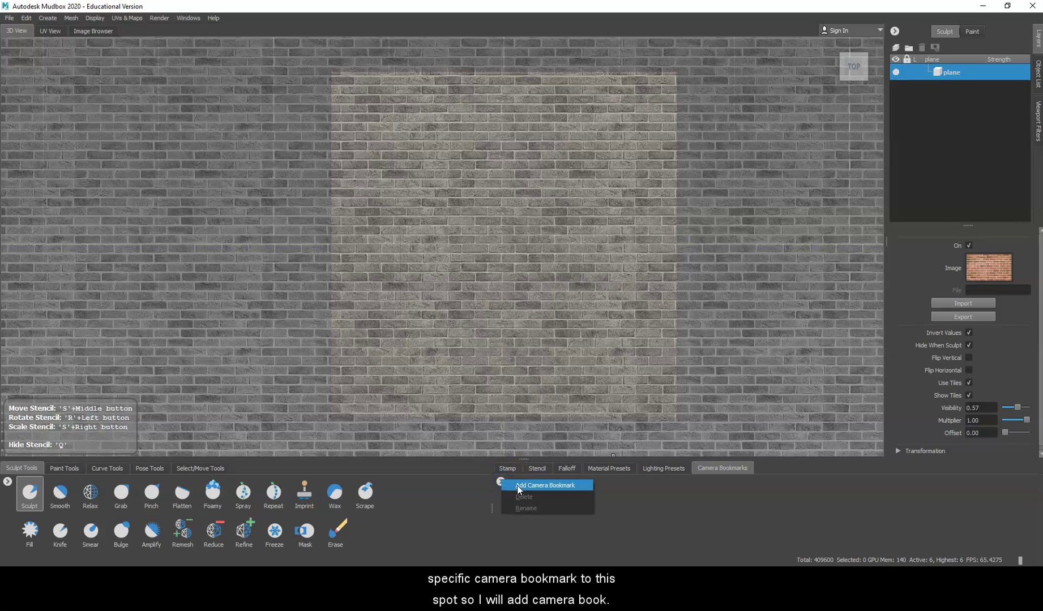
click(518, 488)
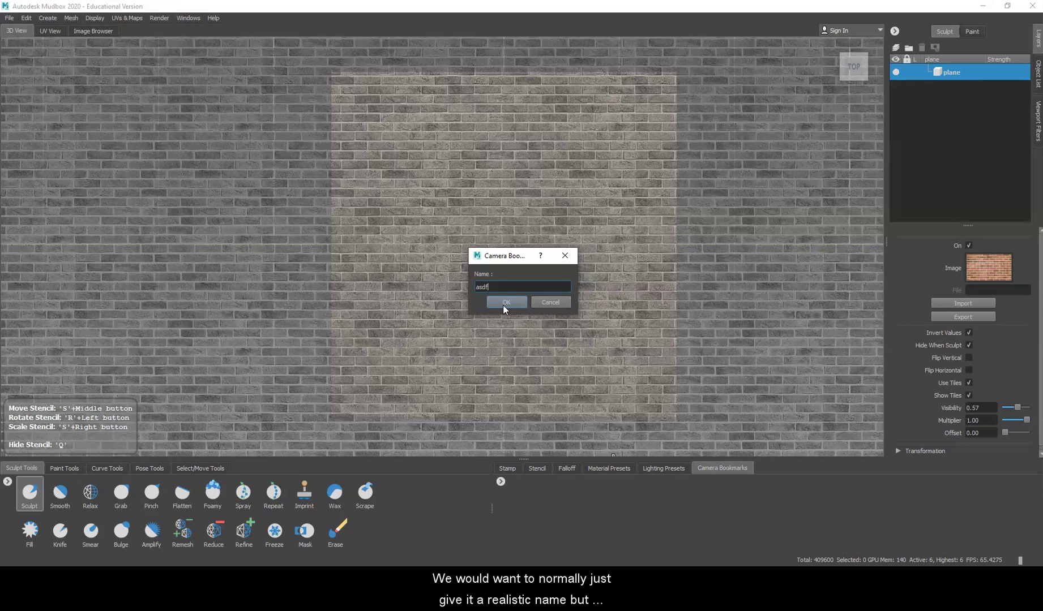
click(496, 289)
click(508, 302)
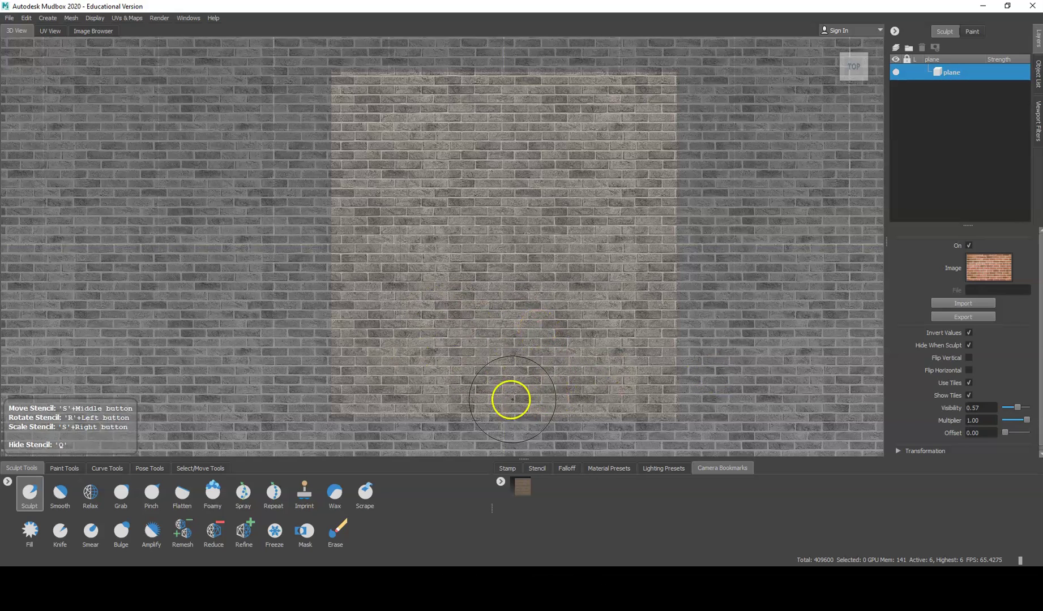
click(537, 468)
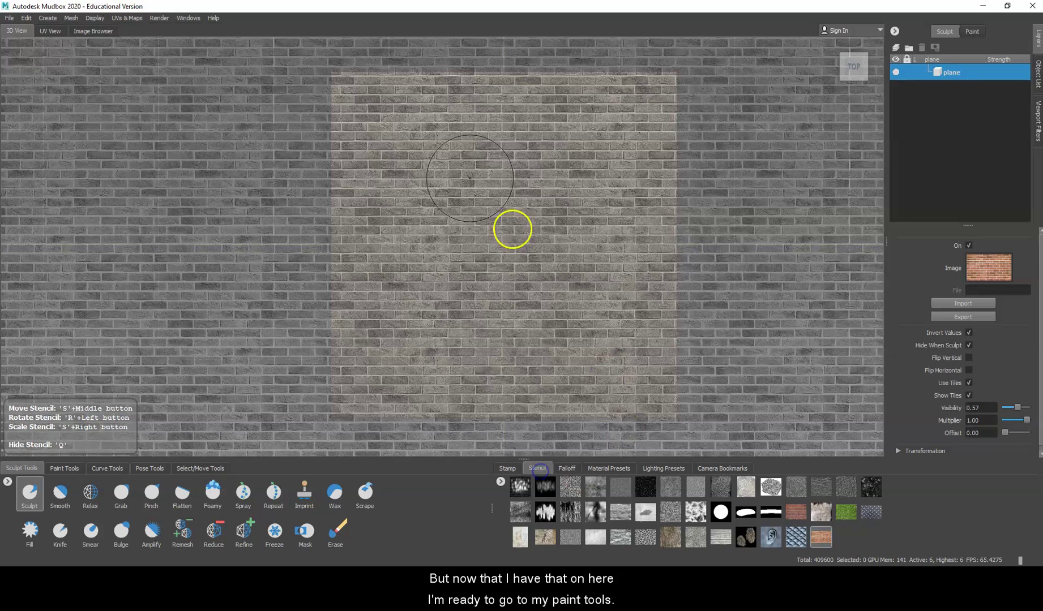
Step: Choose the Paint Brush and create a Diffuse paint layer named Paint Layer 1 at size 8192 in TIFF [8 bit, RGBA]
click(65, 468)
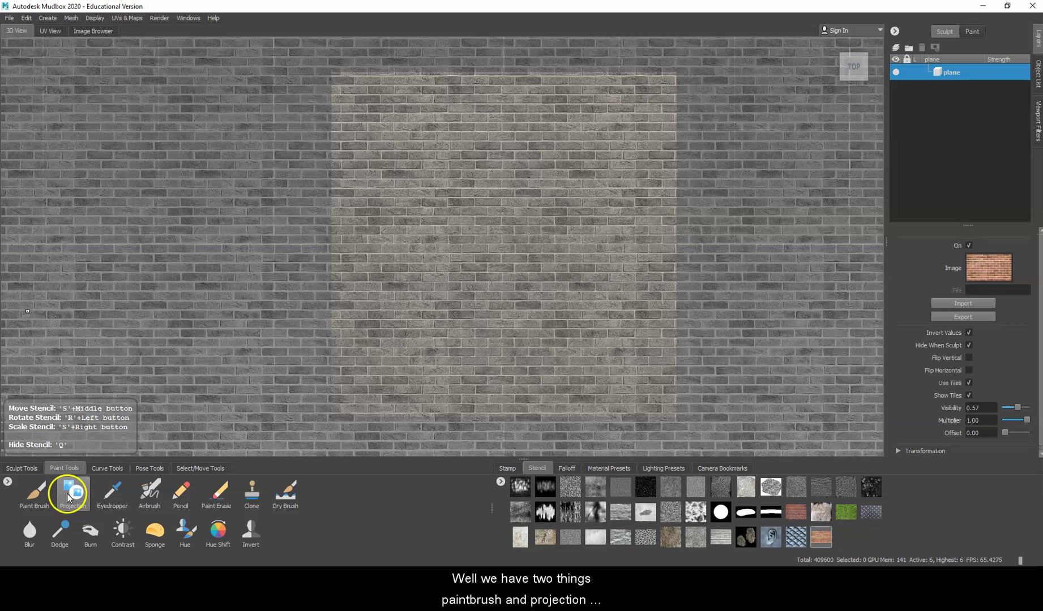
click(35, 495)
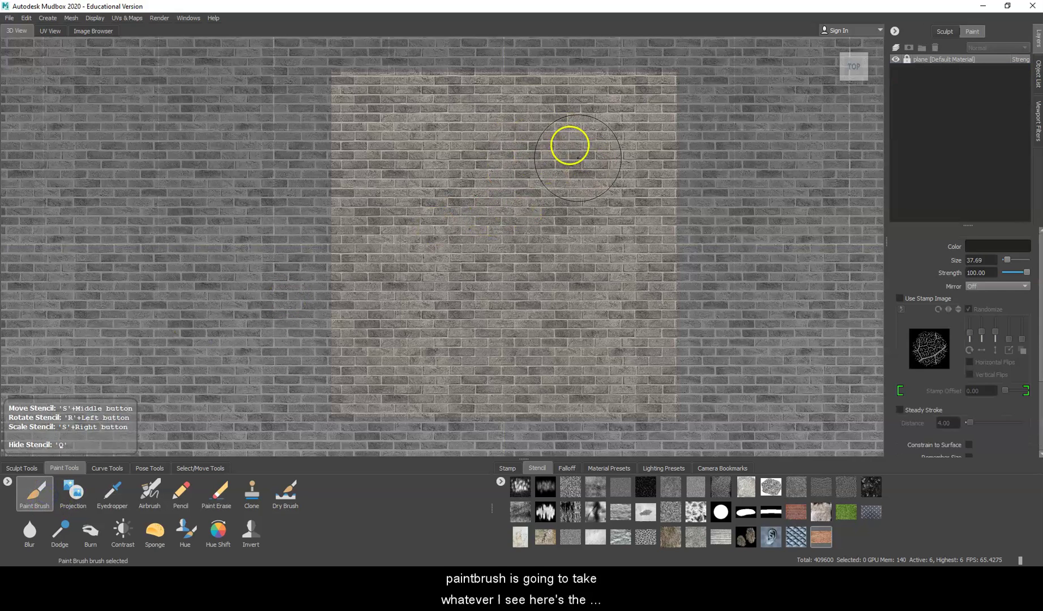
click(645, 99)
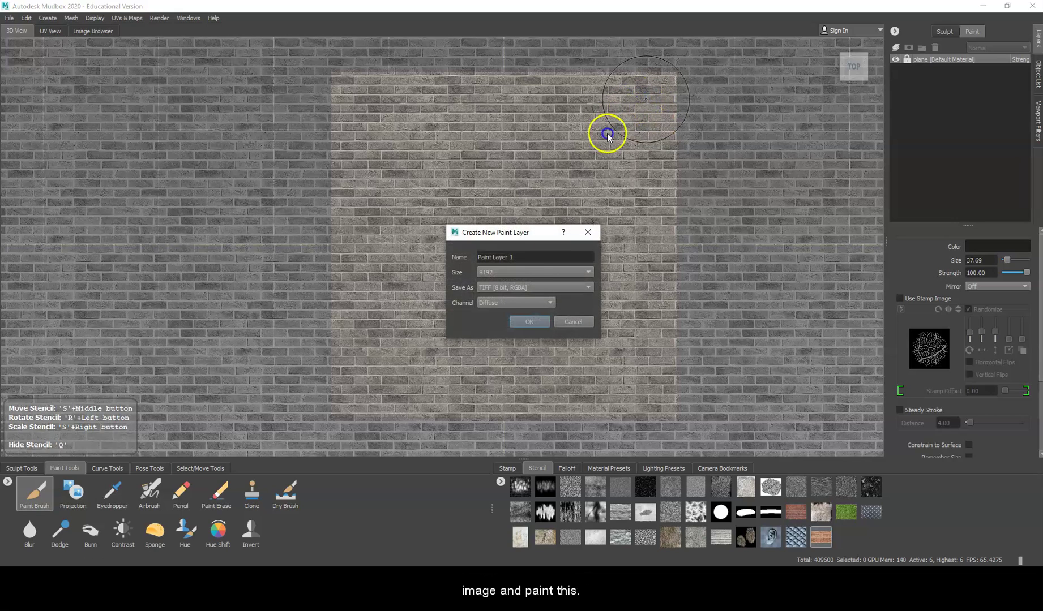
click(524, 325)
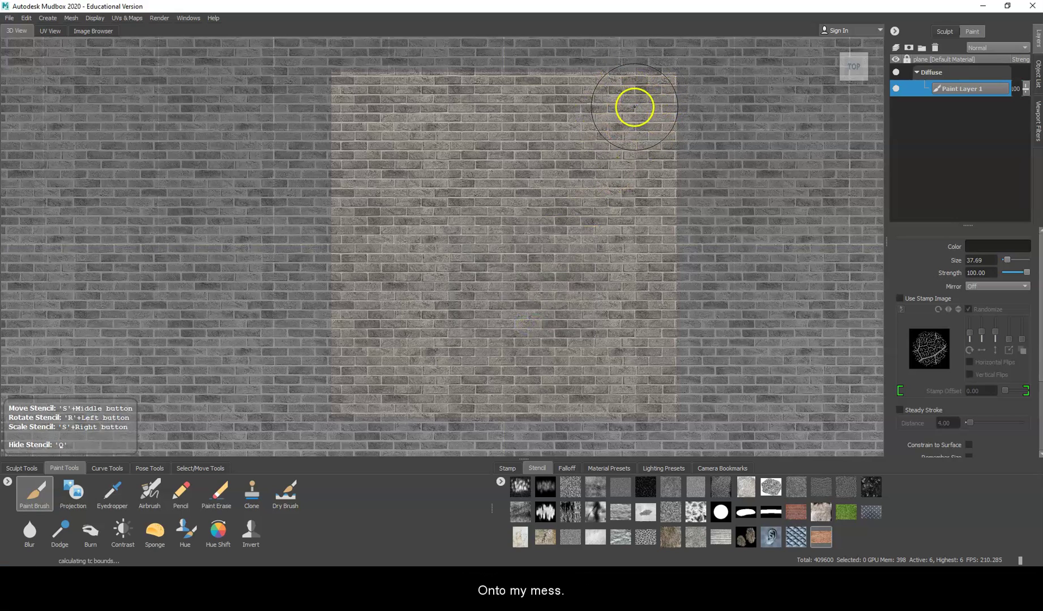
Step: Try painting the dark brush color through the brick stencil over the plane's edges and center
mouse_move(647, 95)
mouse_down()
mouse_move(434, 98)
mouse_move(310, 113)
mouse_up()
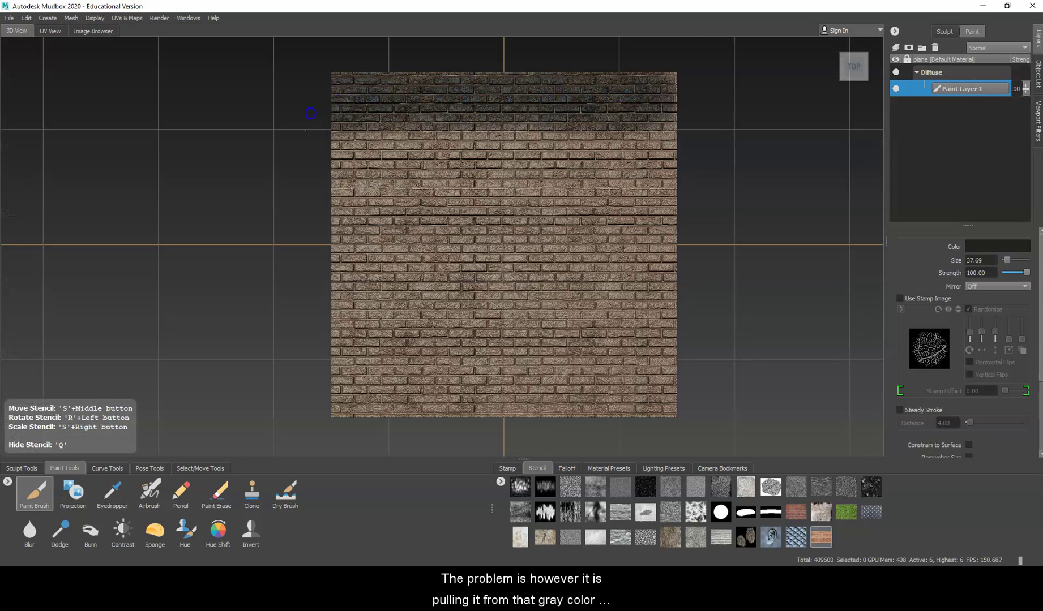
drag(329, 304, 363, 148)
mouse_move(663, 71)
mouse_down()
mouse_move(652, 140)
mouse_move(668, 329)
mouse_move(572, 425)
mouse_move(506, 389)
mouse_move(644, 323)
mouse_move(437, 156)
mouse_move(524, 246)
mouse_up()
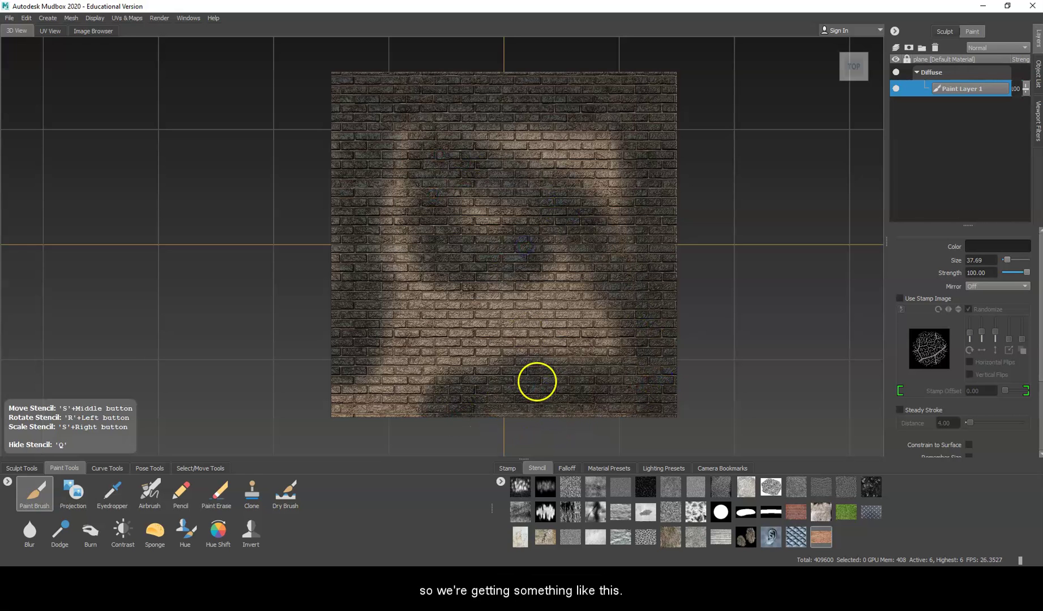
key(q)
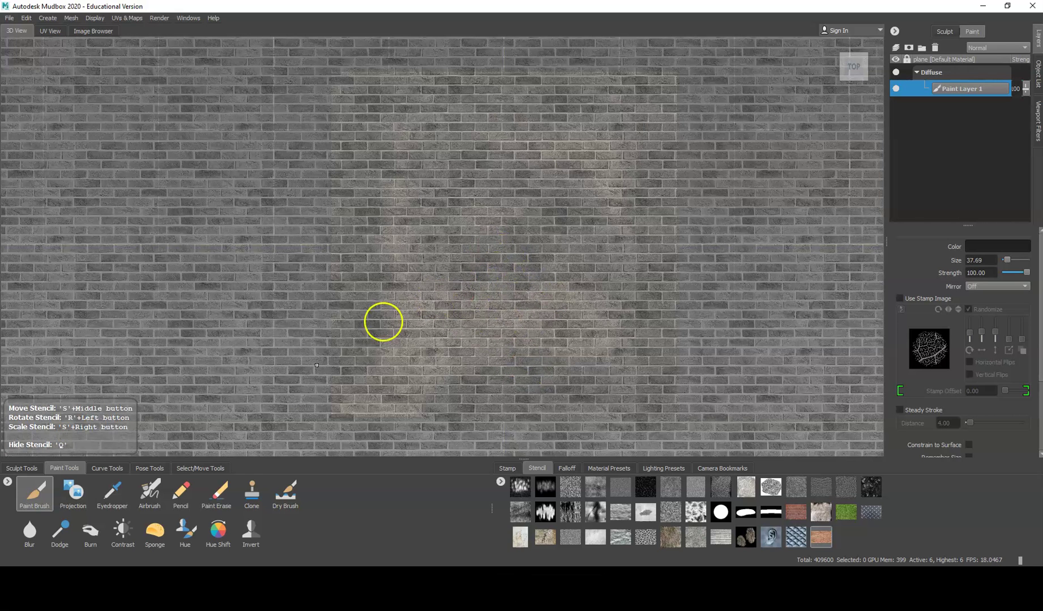
Step: Try the Projection tool with the inverted brick stencil on the plane's upper-right corner and check the brush settings
click(70, 493)
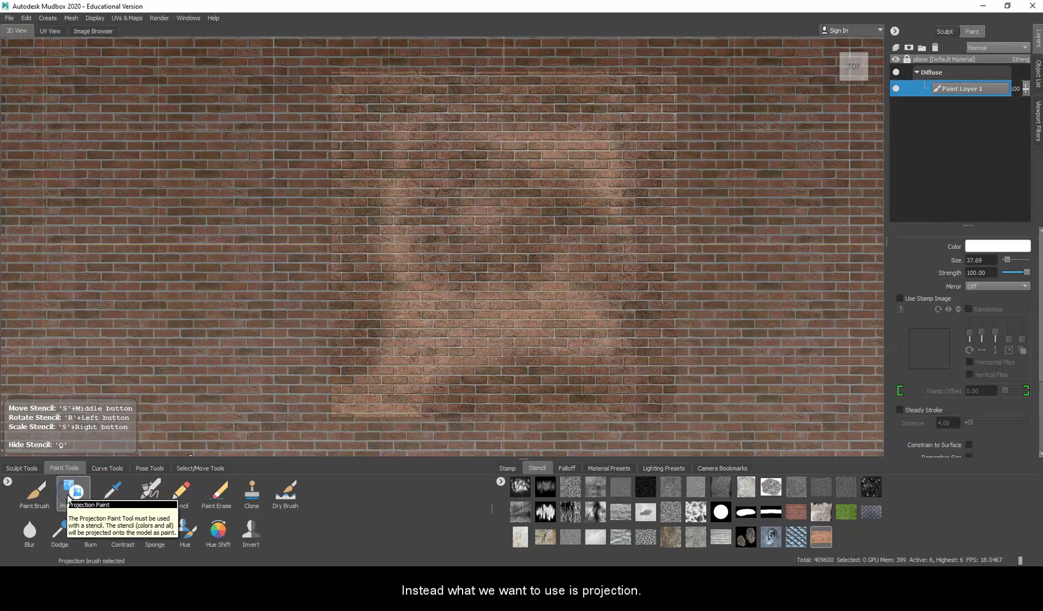
mouse_move(533, 81)
mouse_down()
mouse_move(598, 93)
mouse_move(660, 170)
mouse_up()
scroll(955, 417, down, 3)
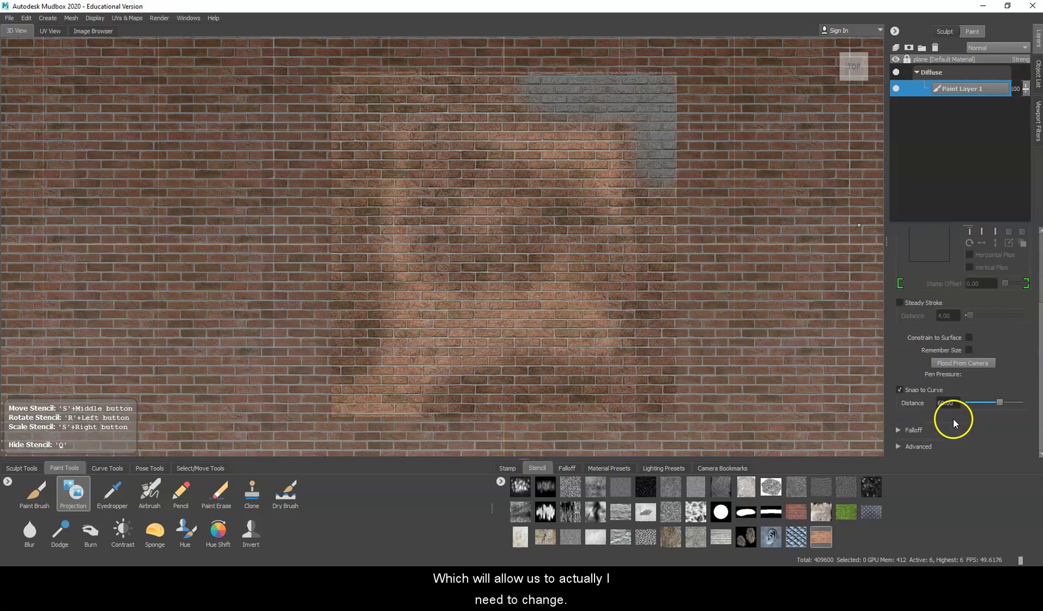
scroll(908, 362, up, 4)
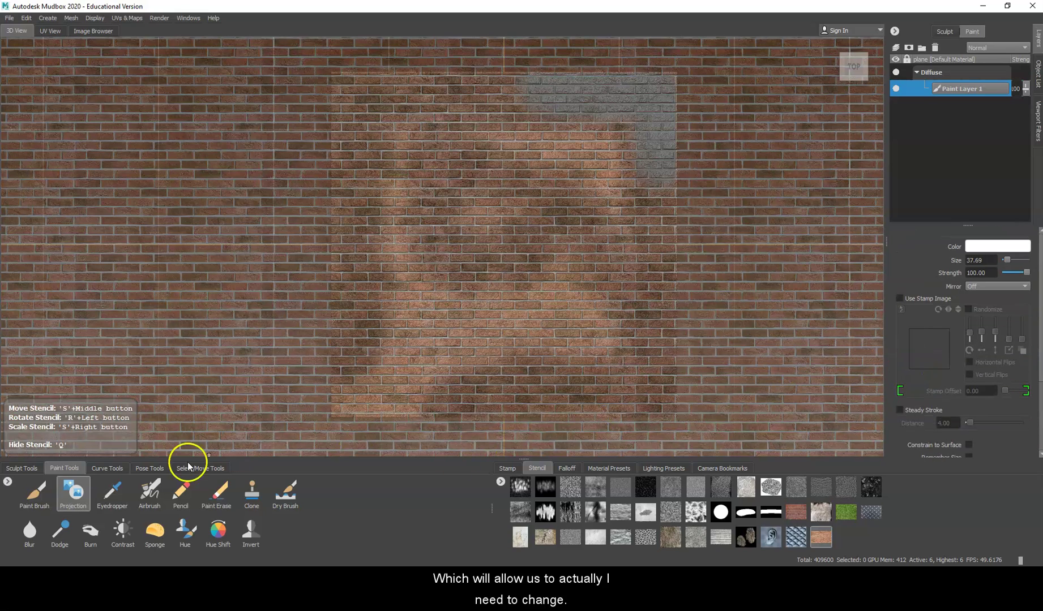
Step: Keep the Projection tool active and turn off Invert Values for the seamless brick stencil
click(74, 490)
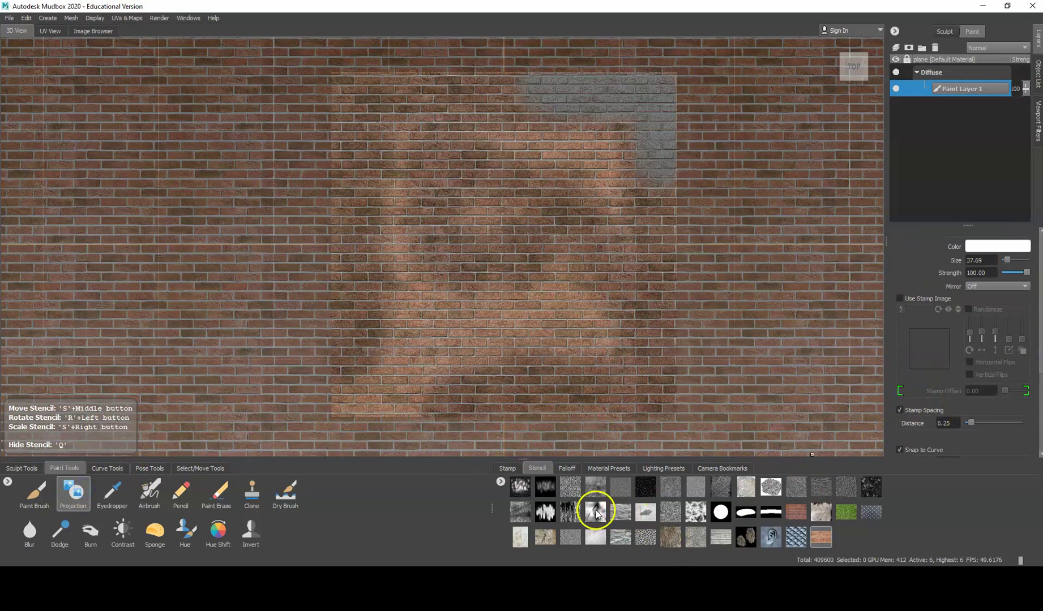
click(822, 535)
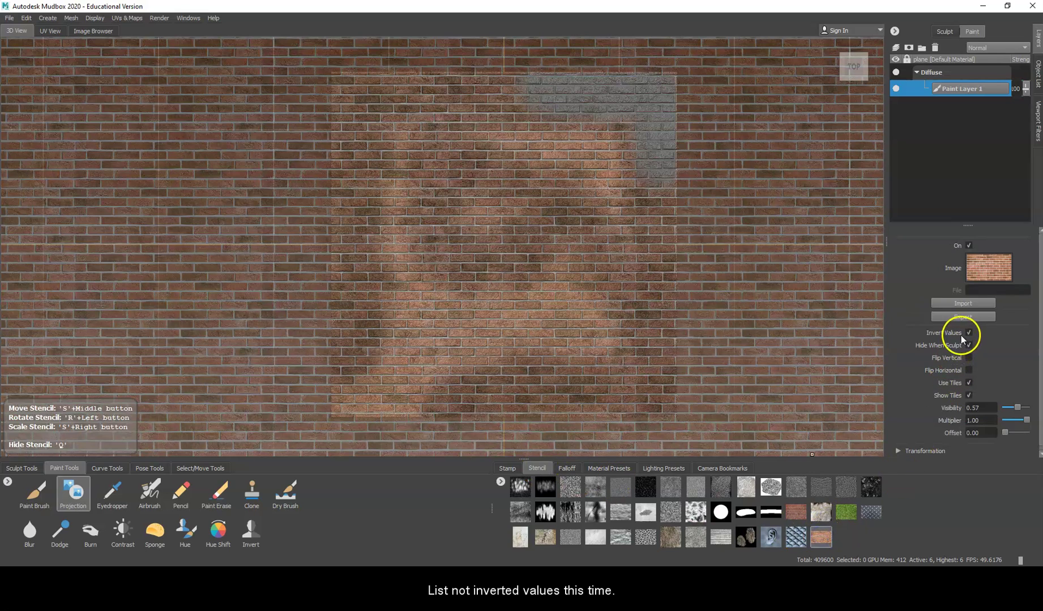
click(967, 333)
Step: Project the stencil's true brick colors across the whole plane, covering all the earlier dark and gray paint
mouse_move(654, 159)
mouse_down()
mouse_move(635, 122)
mouse_move(486, 77)
mouse_move(325, 79)
mouse_up()
mouse_move(334, 129)
mouse_down()
mouse_move(468, 103)
mouse_move(649, 91)
mouse_move(663, 170)
mouse_move(662, 225)
mouse_move(565, 89)
mouse_move(412, 116)
mouse_move(375, 162)
mouse_move(347, 156)
mouse_move(337, 399)
mouse_move(522, 412)
mouse_move(651, 401)
mouse_move(652, 165)
mouse_move(602, 381)
mouse_move(378, 377)
mouse_move(346, 309)
mouse_up()
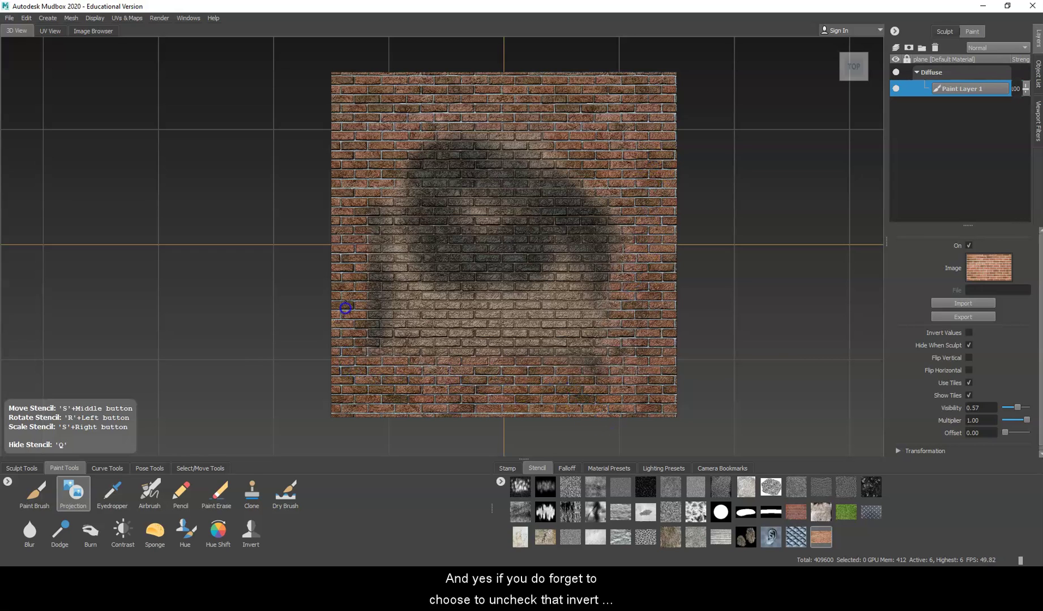
mouse_move(351, 182)
mouse_down()
mouse_move(375, 245)
mouse_move(378, 330)
mouse_move(542, 358)
mouse_move(632, 314)
mouse_move(600, 233)
mouse_move(491, 154)
mouse_move(414, 140)
mouse_move(423, 318)
mouse_move(584, 309)
mouse_up()
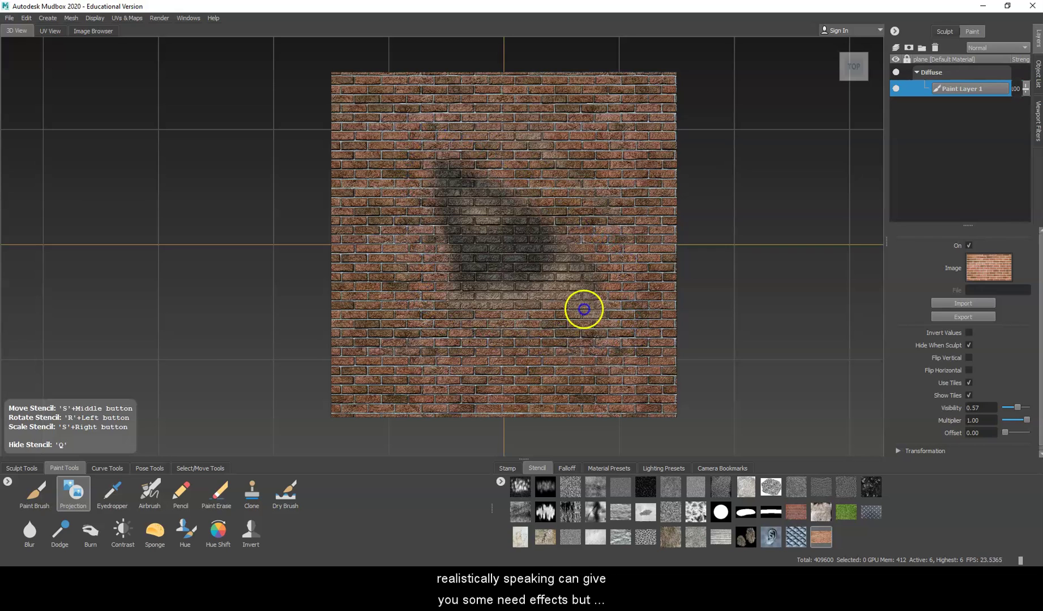
mouse_move(605, 266)
mouse_down()
mouse_move(549, 290)
mouse_move(437, 216)
mouse_move(475, 258)
mouse_move(471, 164)
mouse_up()
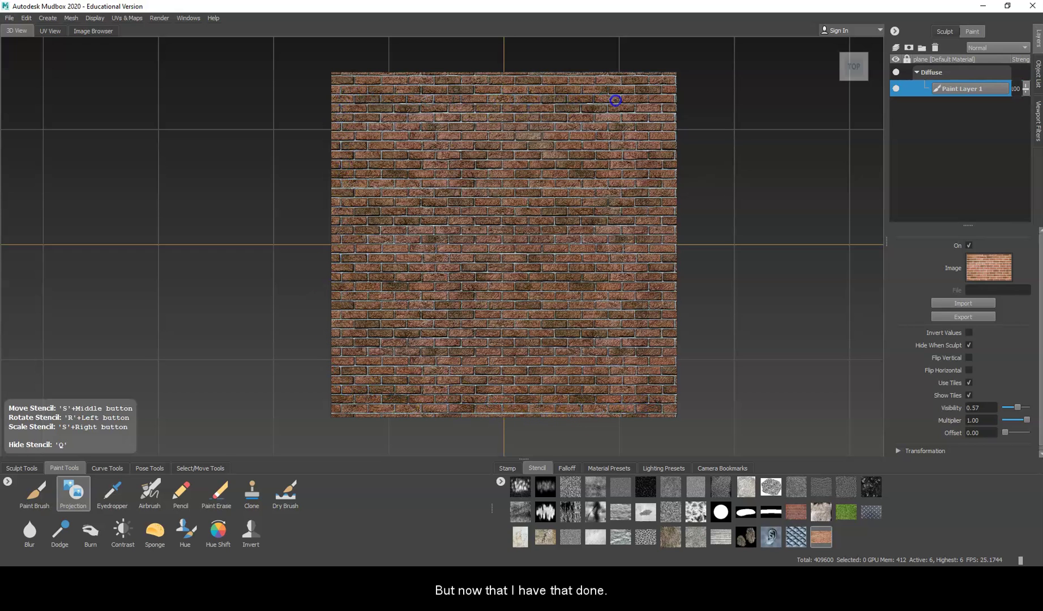
Step: Turn off the brick stencil and inspect the painted brick relief up close from an angle
key(q)
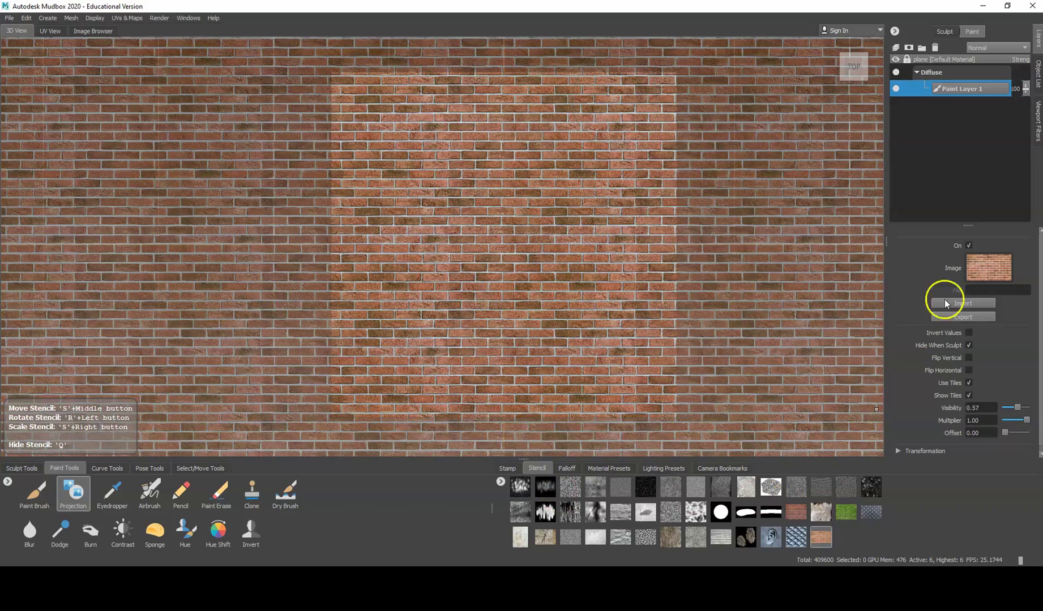
click(968, 245)
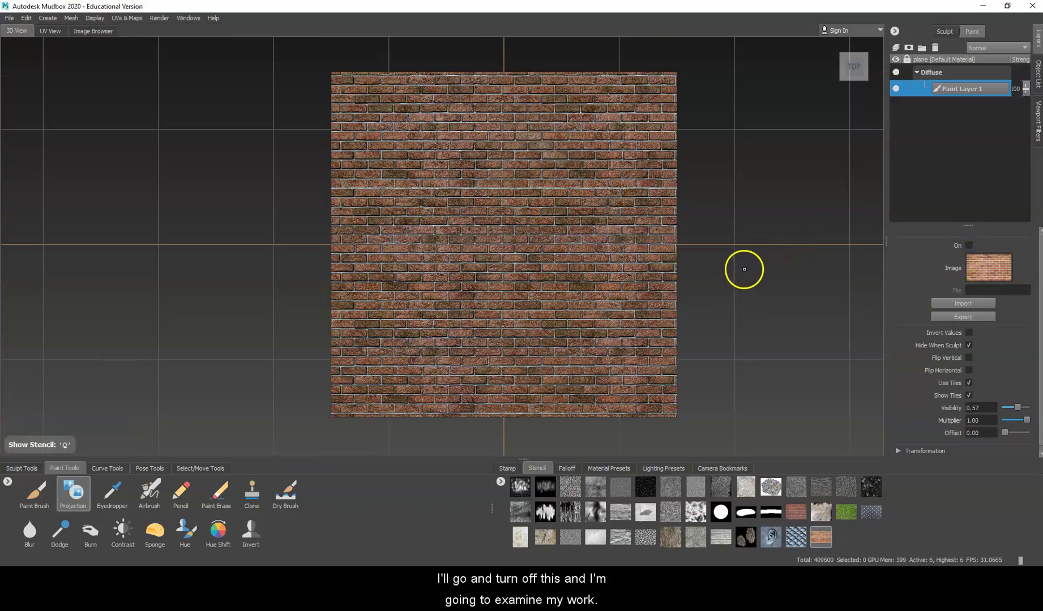
alt+drag(711, 330, 647, 275)
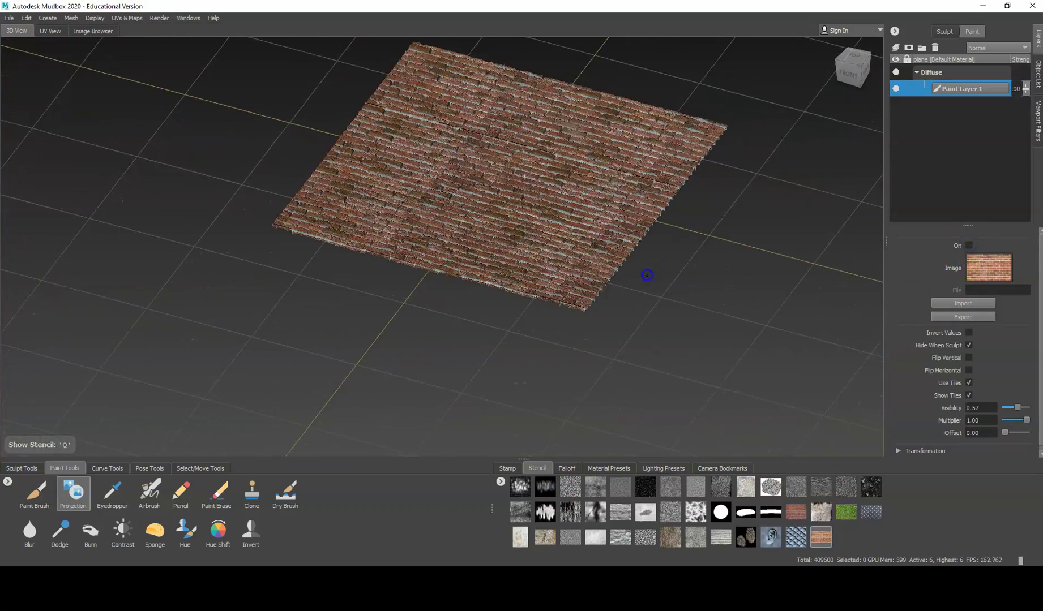
alt+right_drag(647, 276, 525, 261)
alt+middle_drag(577, 220, 460, 294)
alt+right_drag(459, 295, 580, 282)
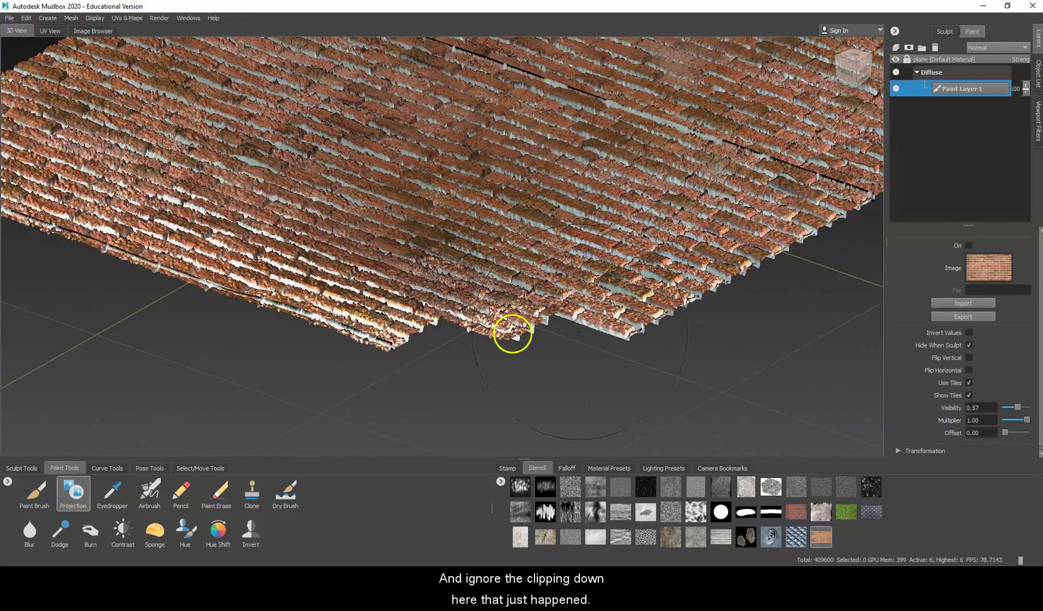
Step: Set the camera back to Perspective and inspect the brick relief at a low angle and from a distance
alt+drag(496, 310, 514, 353)
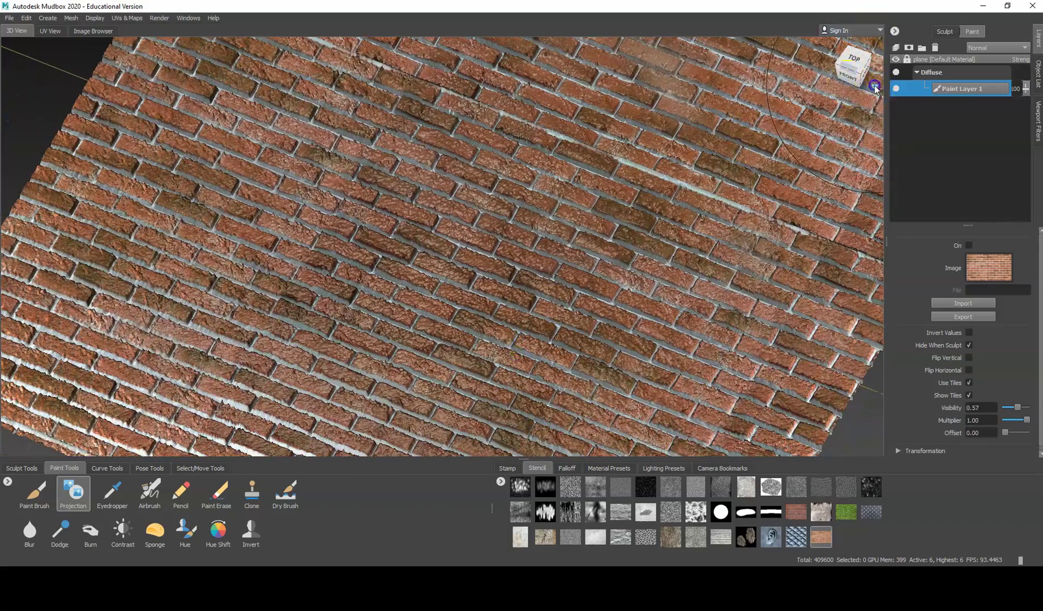
click(875, 86)
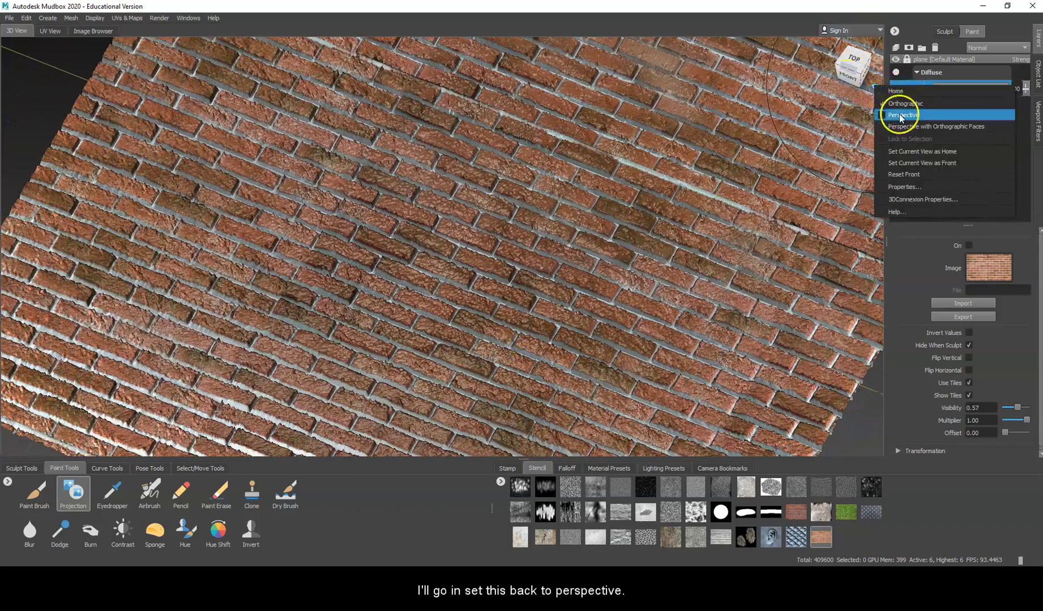
click(901, 115)
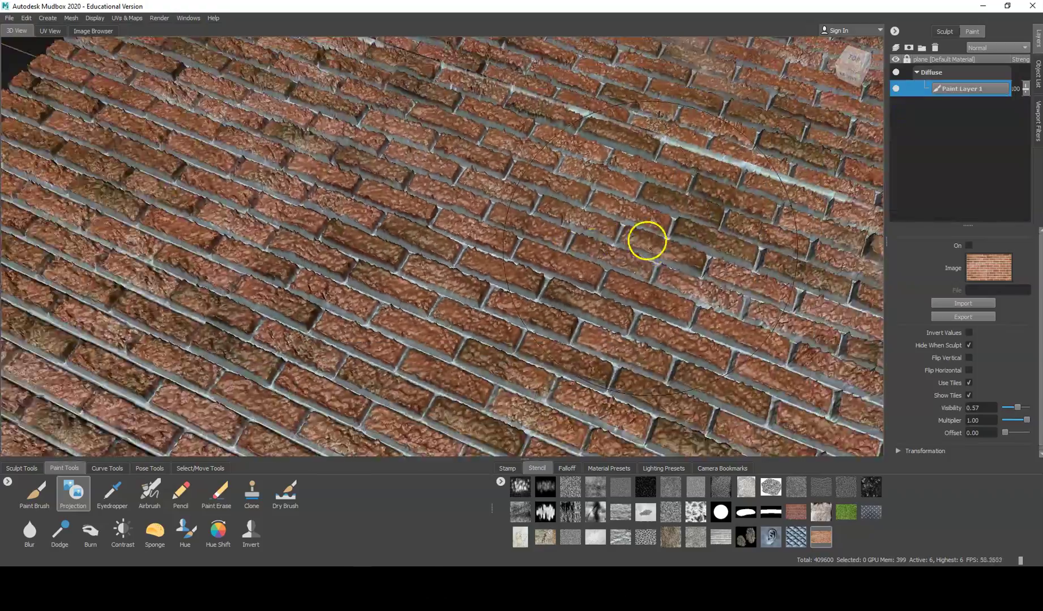
mouse_move(647, 241)
alt+mouse_down()
mouse_move(644, 226)
mouse_move(623, 228)
mouse_move(614, 205)
mouse_move(603, 212)
mouse_move(659, 296)
mouse_move(624, 237)
mouse_move(581, 216)
mouse_move(478, 207)
alt+mouse_up()
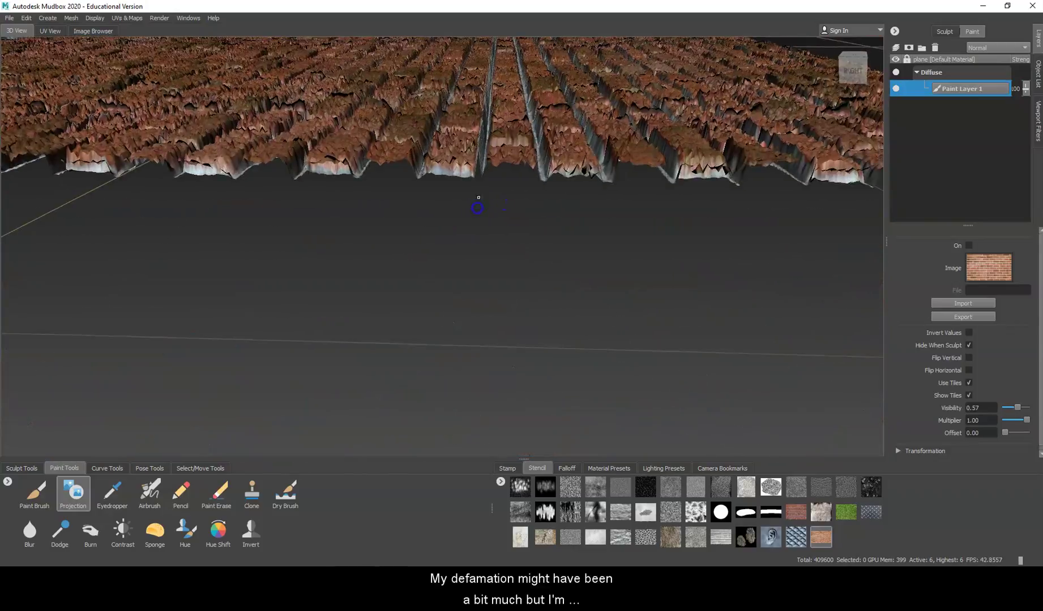
mouse_move(536, 136)
alt+mouse_down()
mouse_move(565, 128)
mouse_move(600, 158)
mouse_move(686, 175)
mouse_move(633, 124)
mouse_move(602, 167)
mouse_move(615, 182)
mouse_move(622, 175)
mouse_move(574, 167)
mouse_move(531, 183)
alt+mouse_up()
scroll(633, 125, down, 6)
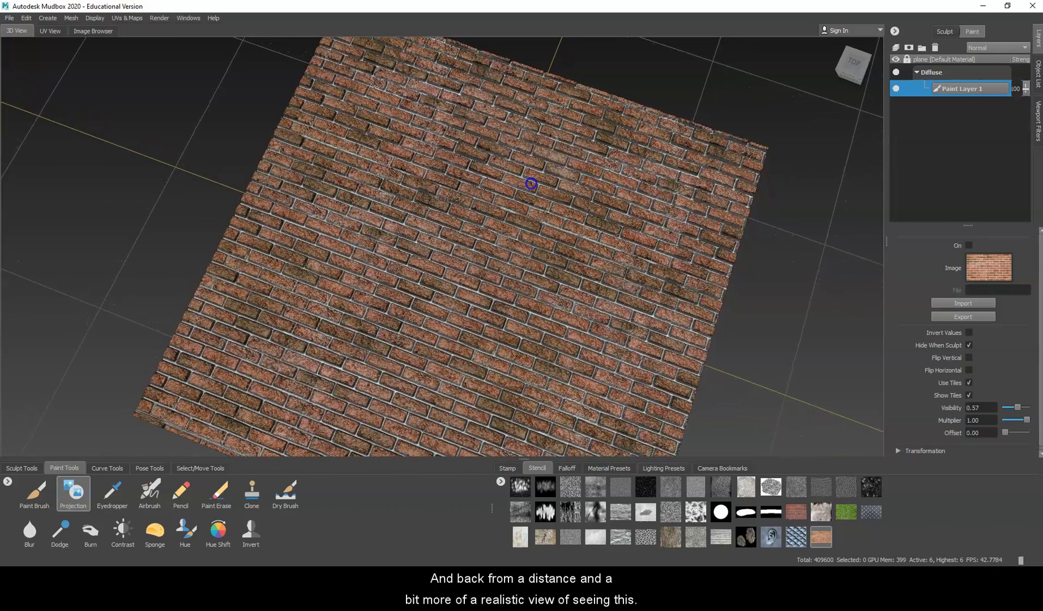
Step: Examine the painted brick wall from the top and from several angles, ending on the home view
click(852, 63)
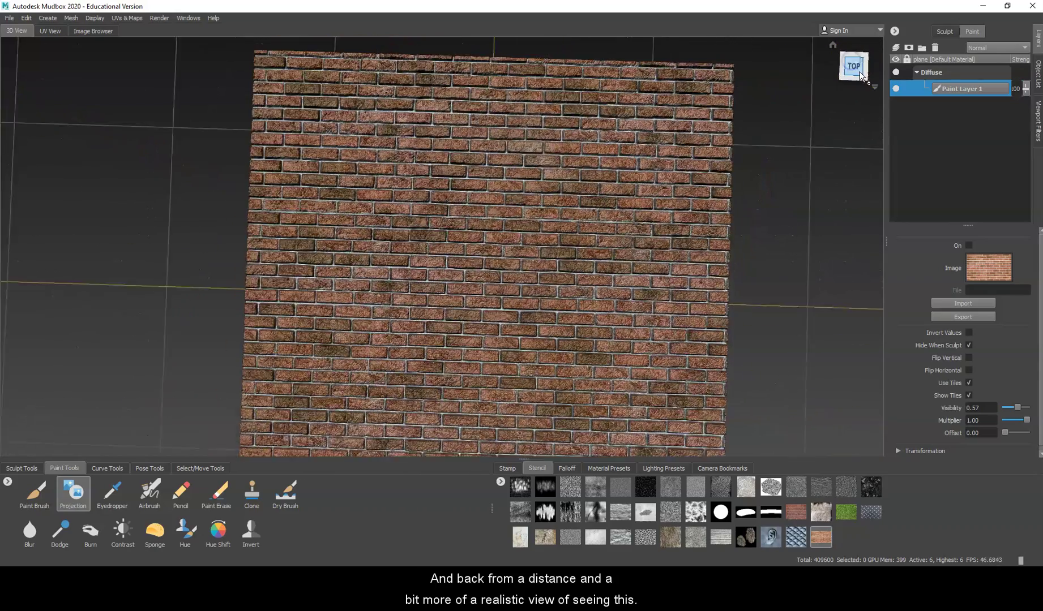
click(865, 66)
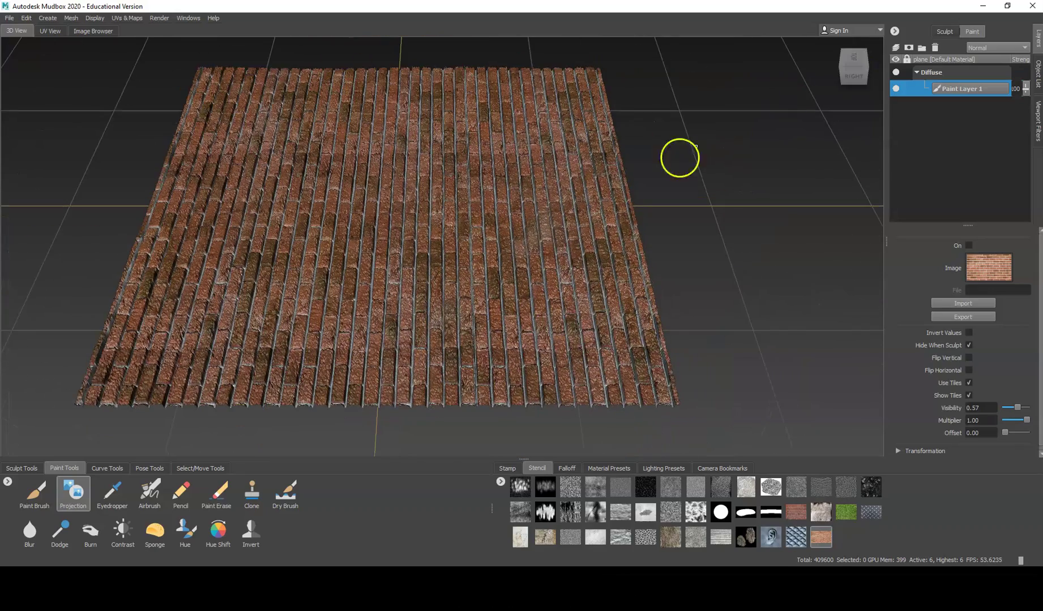
alt+drag(516, 273, 577, 288)
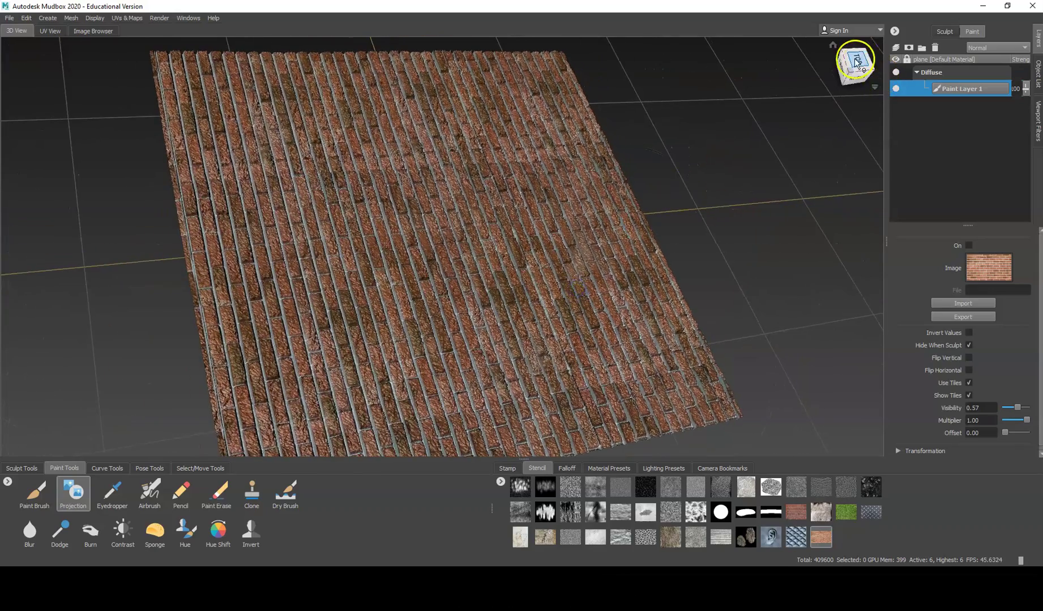
click(857, 62)
click(869, 66)
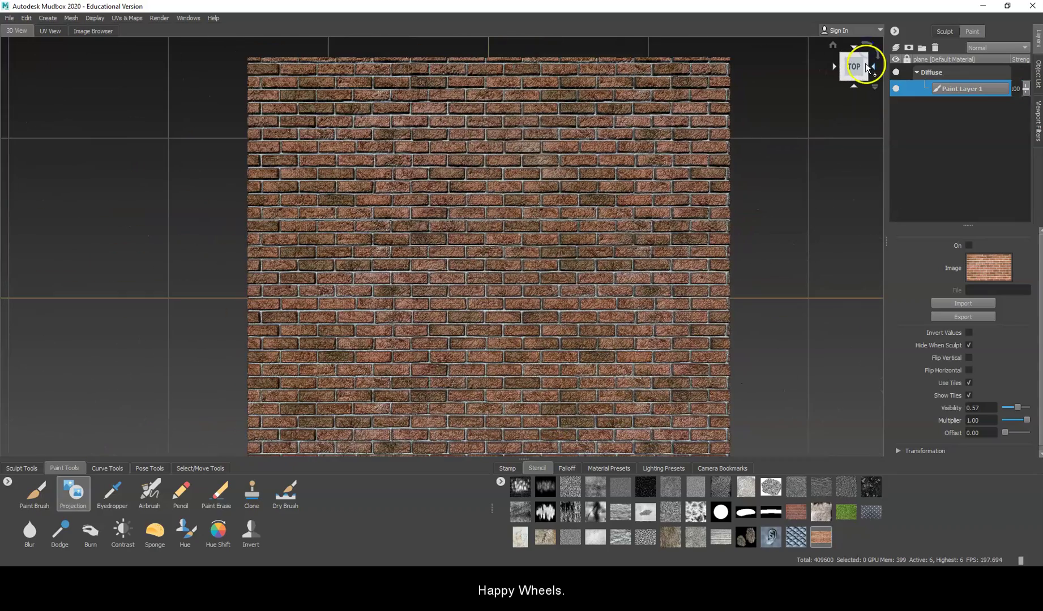
click(864, 64)
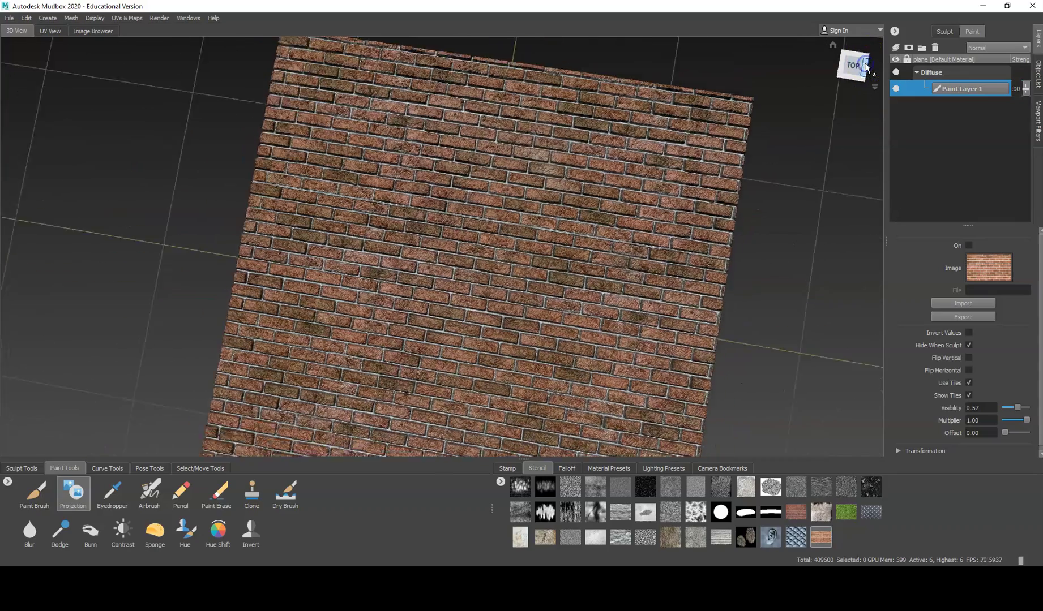
click(865, 67)
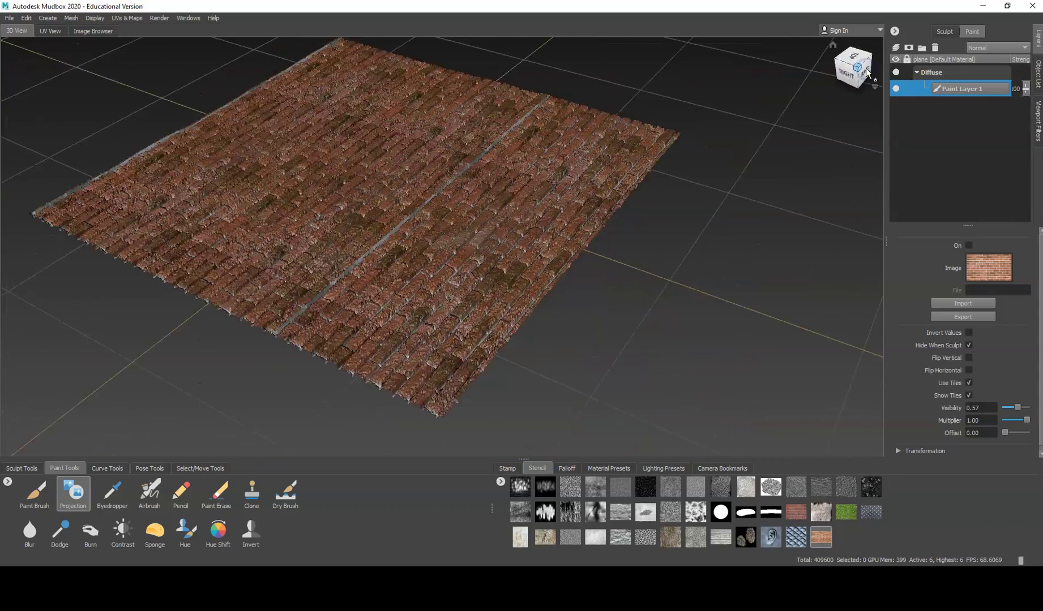
click(855, 63)
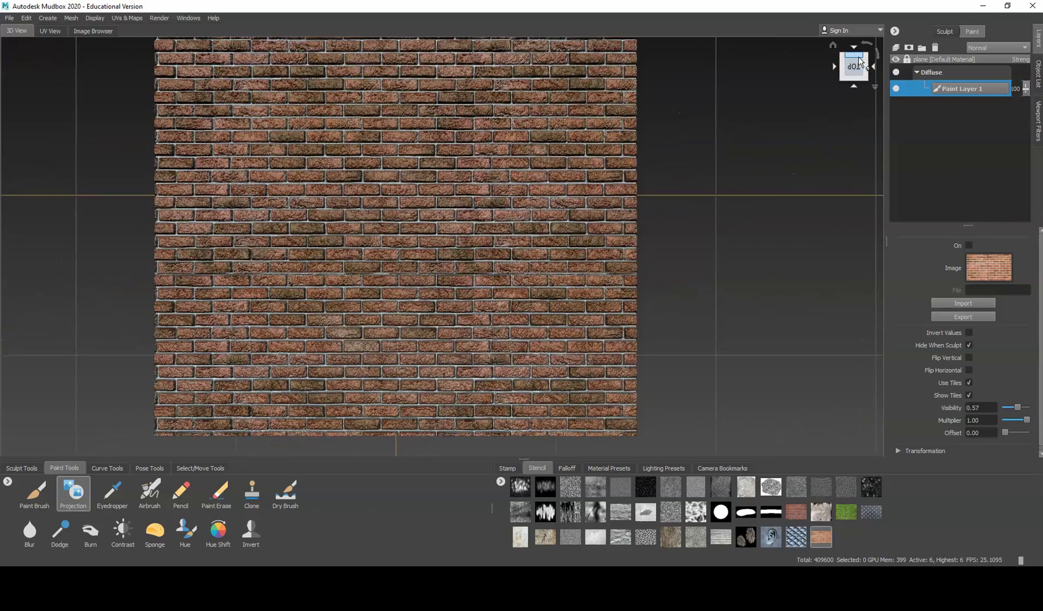
click(835, 47)
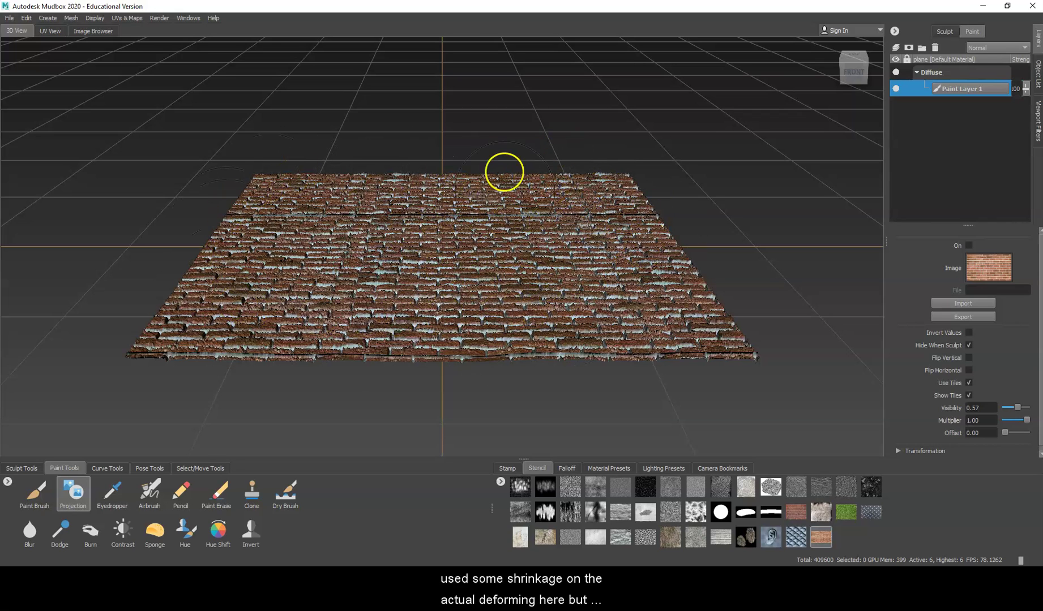
Step: Show the plane's sculpt layers and check the object list
click(952, 32)
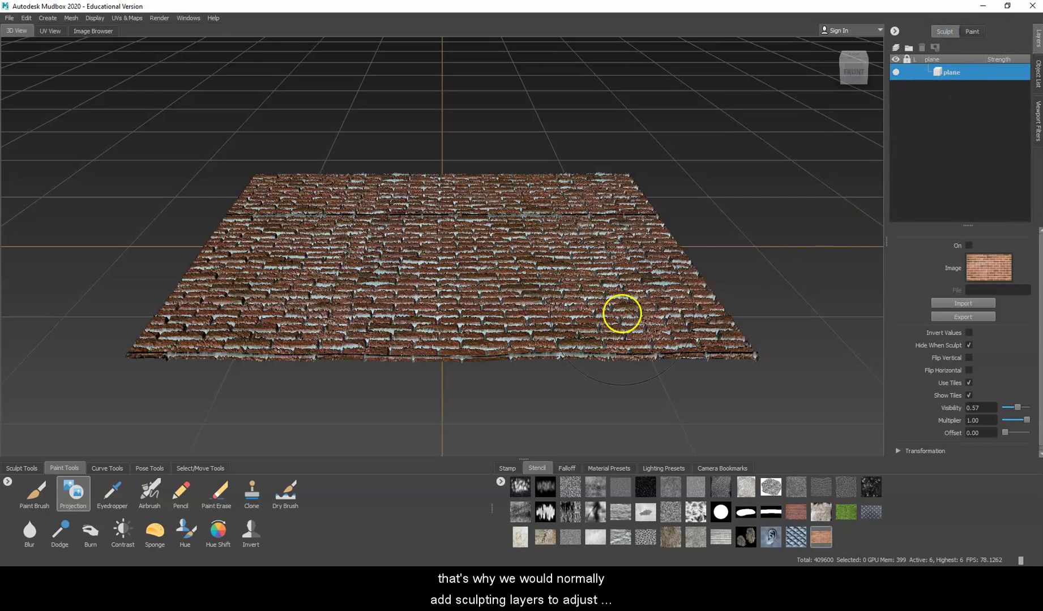
click(1038, 74)
click(1034, 40)
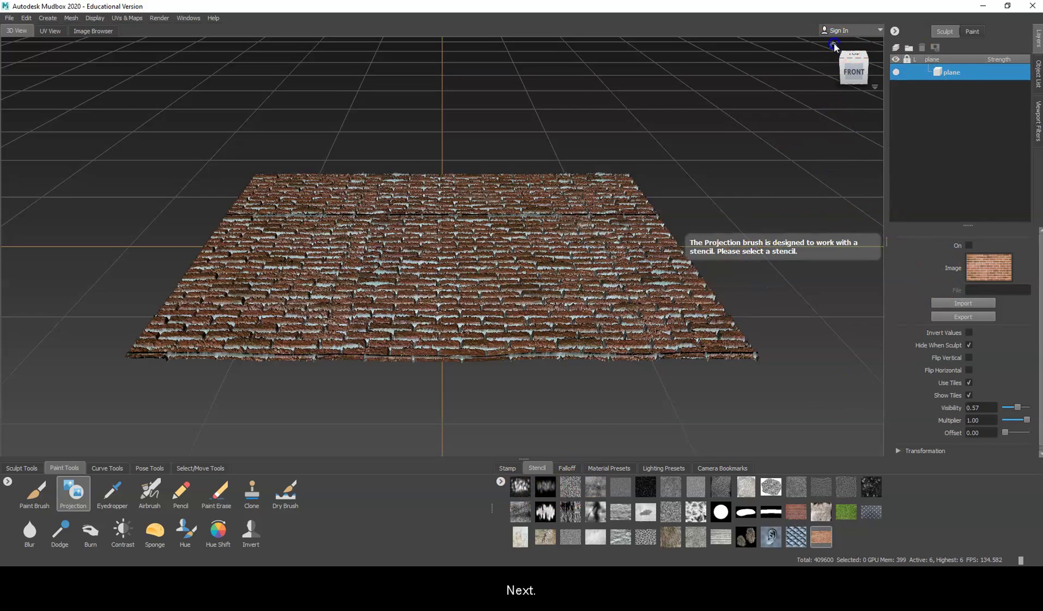
Step: Undo the projected colors, the paint layer and the sculpted brick relief back to the blank flat plane, seen upright from the top
click(846, 58)
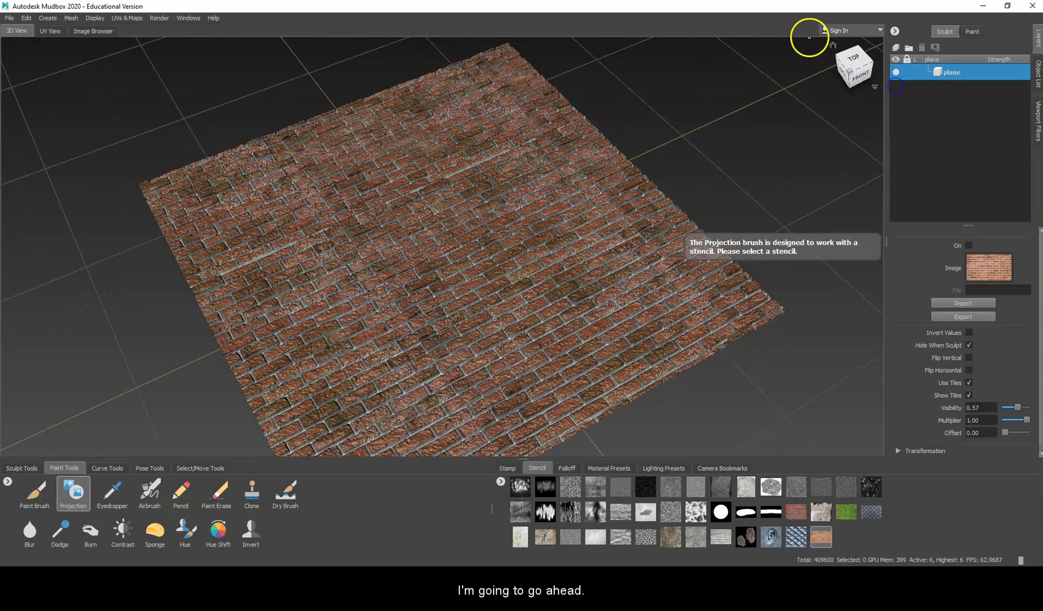
drag(832, 48, 837, 86)
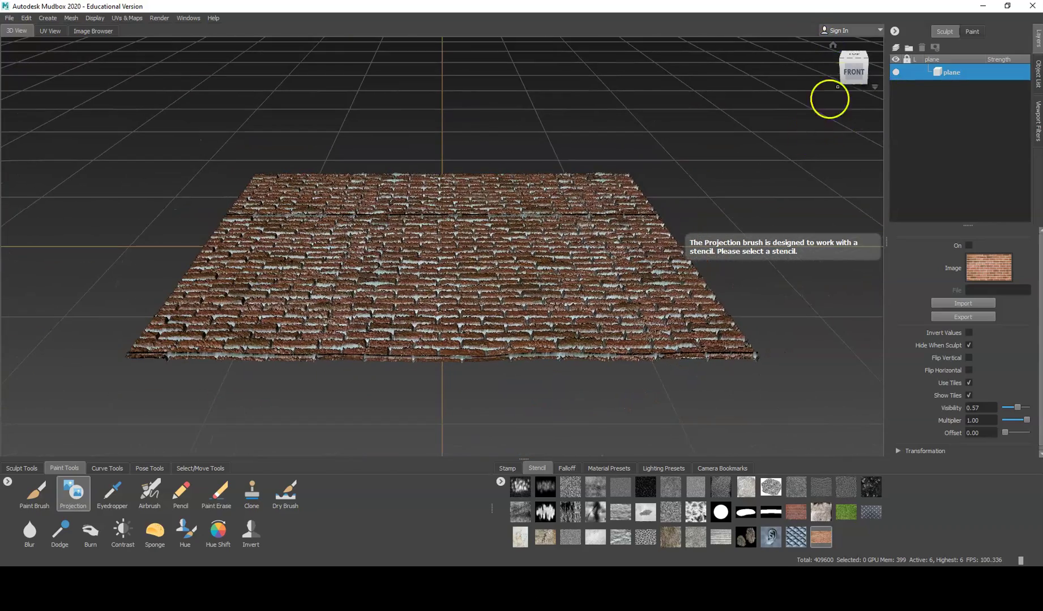
click(865, 59)
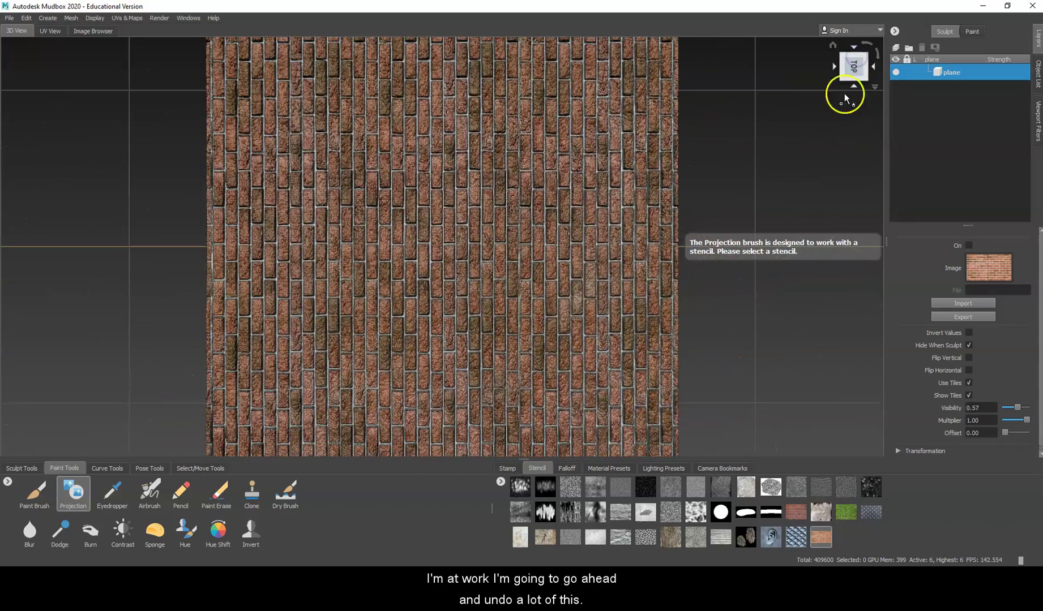
key(ctrl+z)
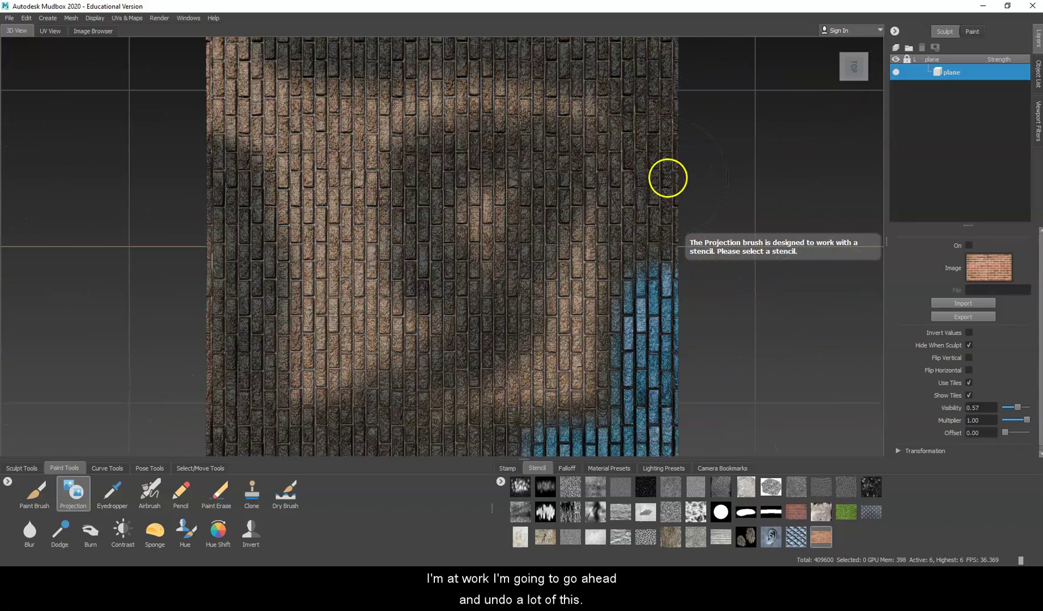
key(ctrl+z)
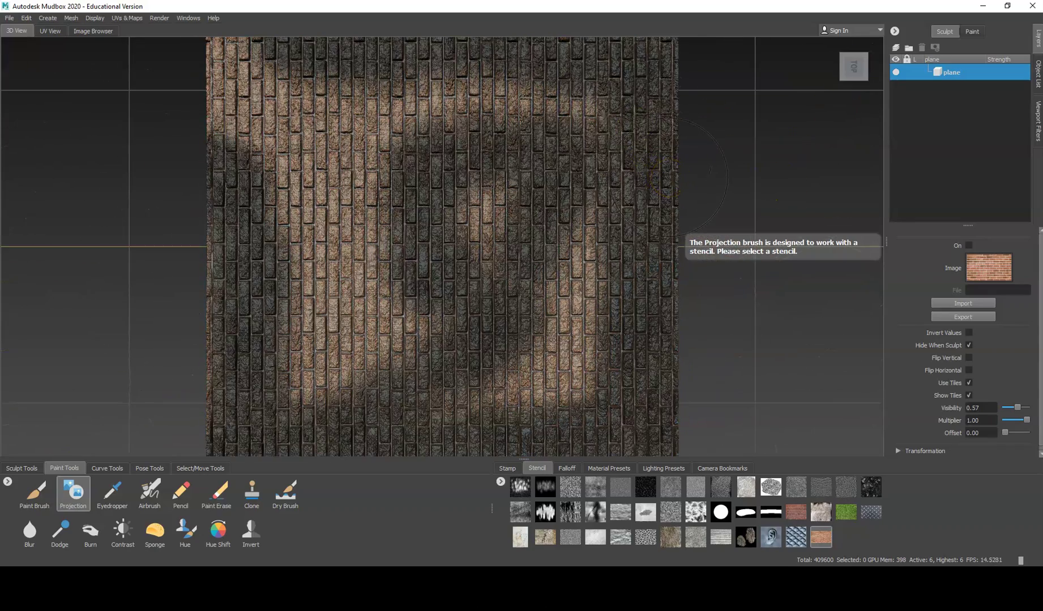
key(ctrl+z)
key(ctrl+z)
key(ctrl+z)
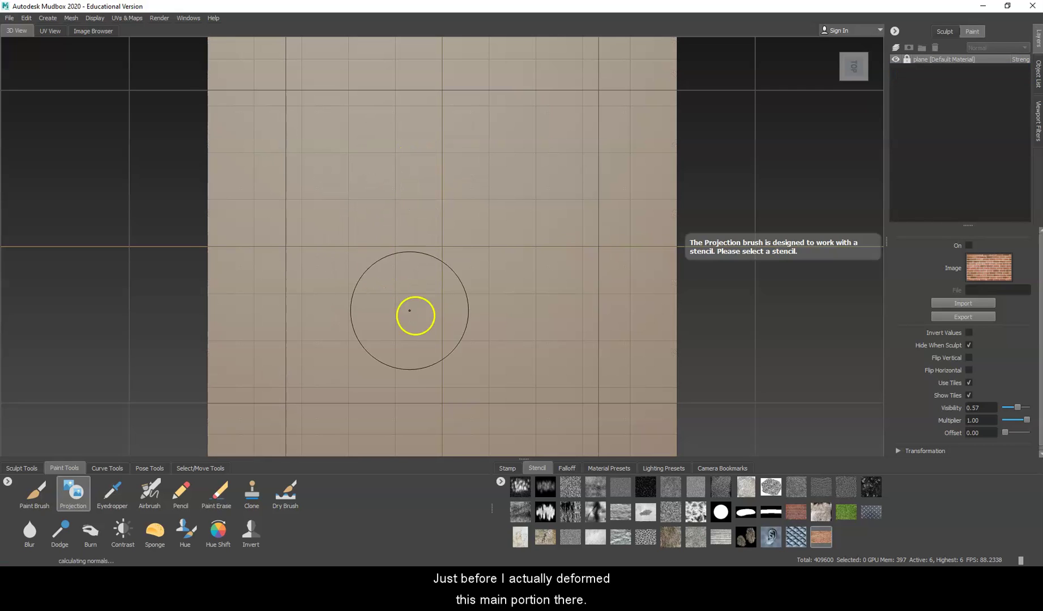
click(866, 46)
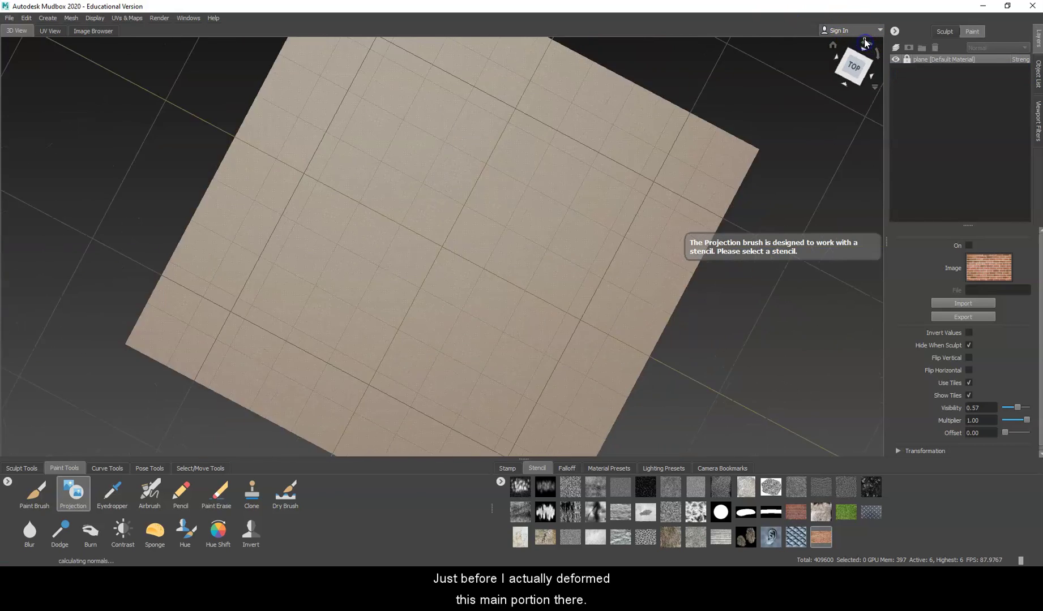
Step: Start the Projection tool and create Paint Layer 1 for the plane at size 8192, TIFF [8 bit, RGBA], in the Diffuse channel
click(73, 492)
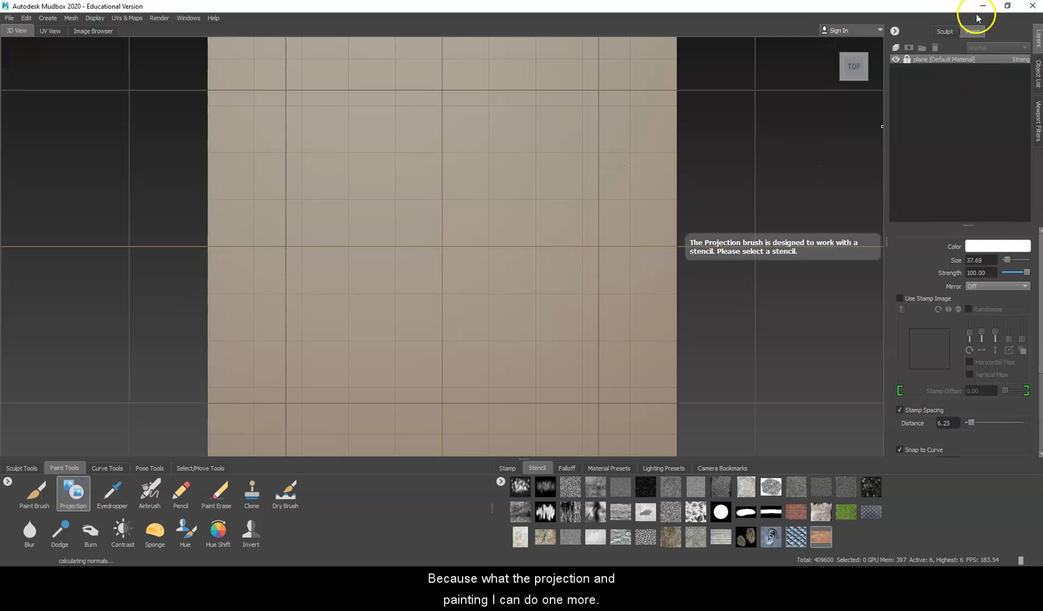
click(457, 135)
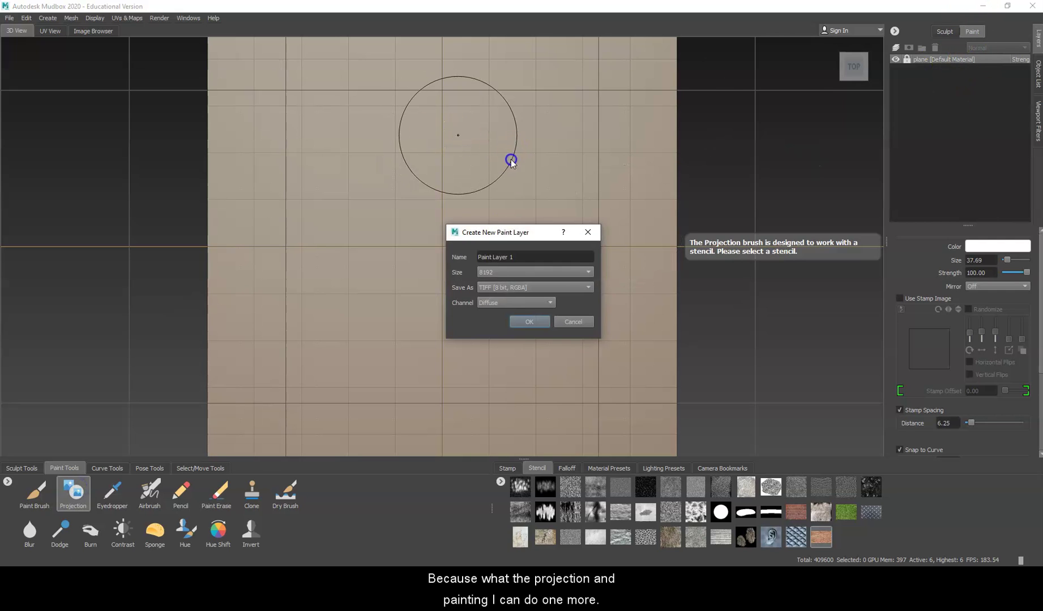
click(514, 321)
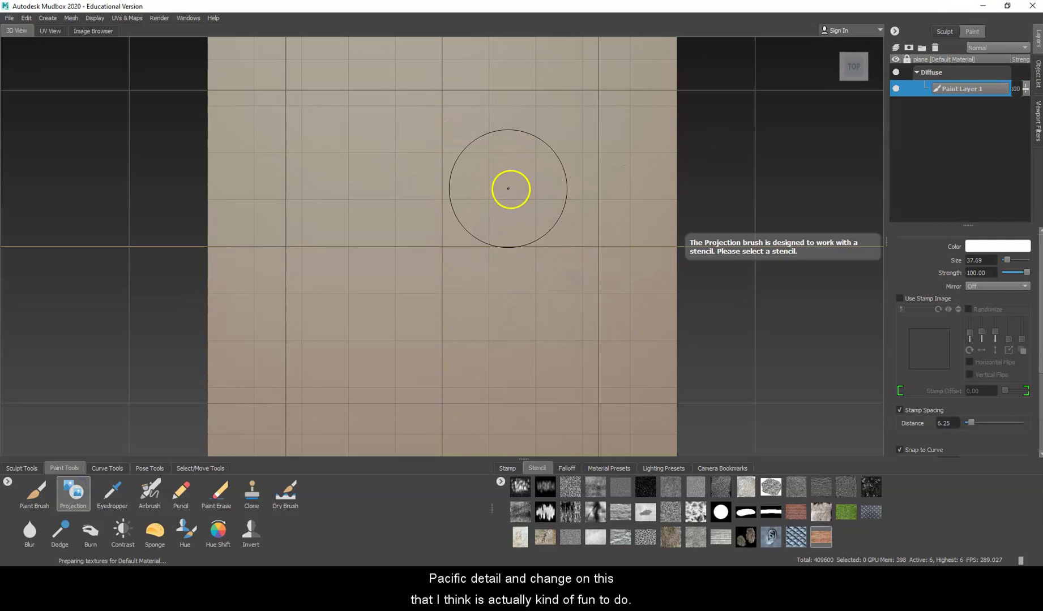
scroll(498, 194, down, 2)
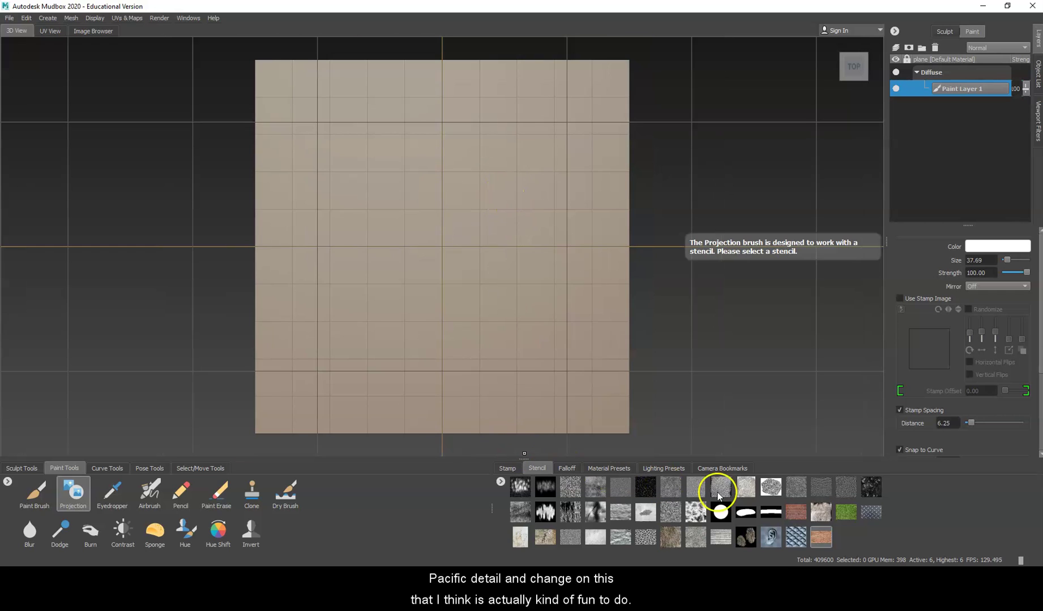
Step: Project the seamless brick stencil's colors across the whole flat plane, enlarging the brush to 84.60
click(821, 537)
drag(455, 258, 479, 233)
mouse_move(544, 149)
mouse_down()
mouse_move(576, 121)
mouse_move(594, 86)
mouse_move(412, 84)
mouse_move(270, 98)
mouse_move(263, 169)
mouse_move(277, 396)
mouse_move(576, 368)
mouse_move(577, 211)
mouse_move(564, 102)
mouse_move(377, 123)
mouse_move(353, 103)
mouse_move(404, 349)
mouse_up()
mouse_move(514, 300)
mouse_down()
mouse_move(519, 323)
mouse_move(458, 301)
mouse_up()
drag(521, 317, 551, 337)
click(480, 344)
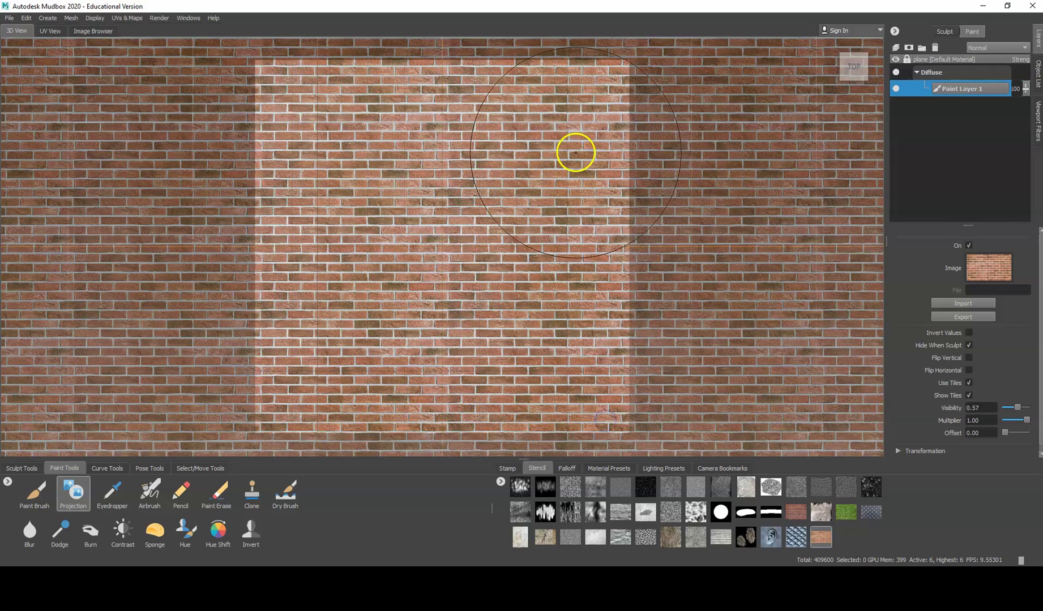
drag(574, 153, 572, 98)
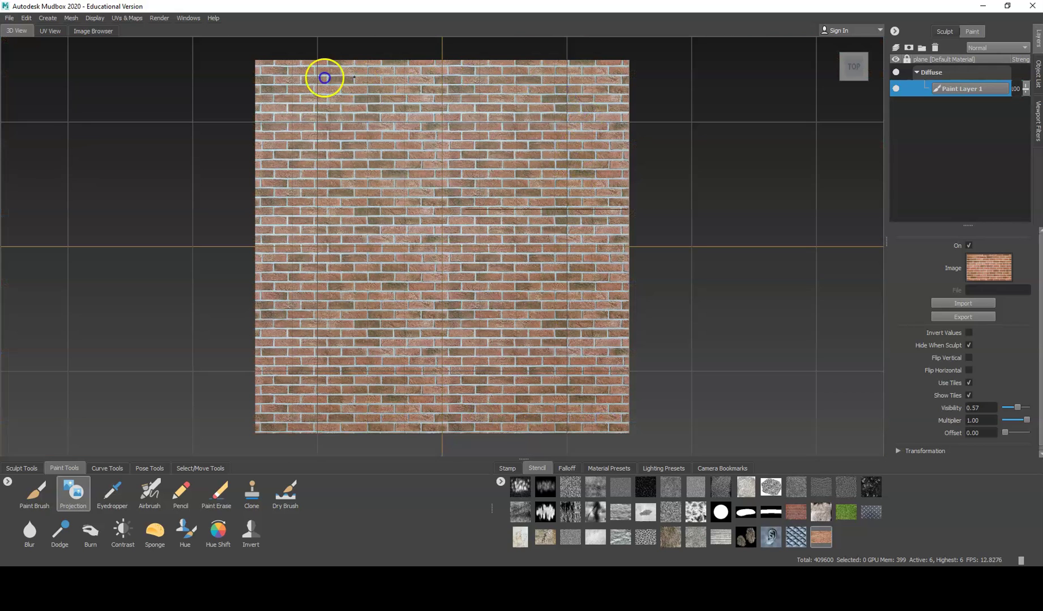
drag(400, 176, 444, 141)
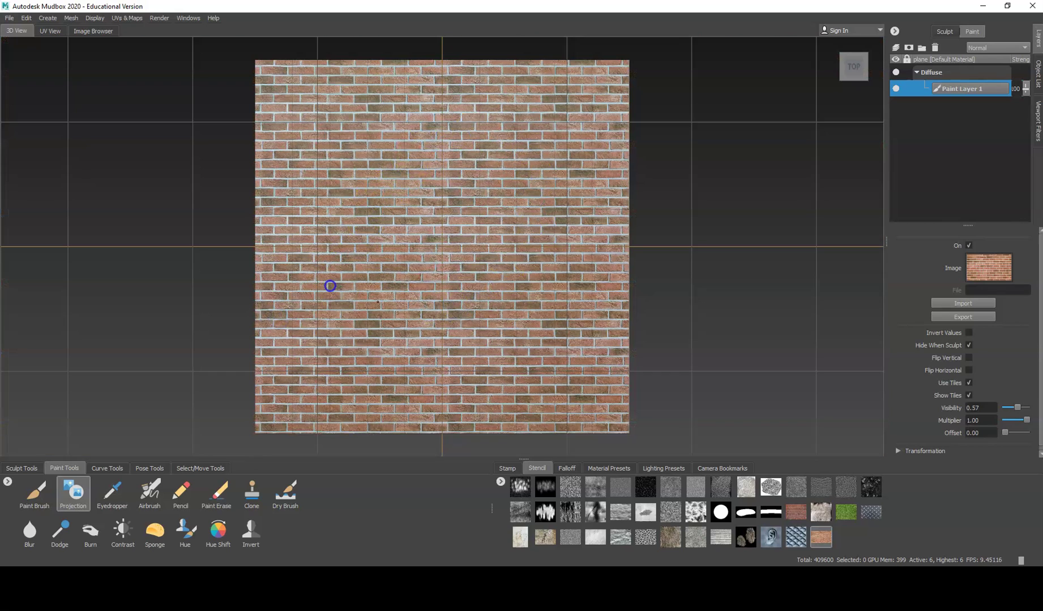
Step: Turn off the brick stencil and inspect the flat painted brick plane from an angle
click(70, 493)
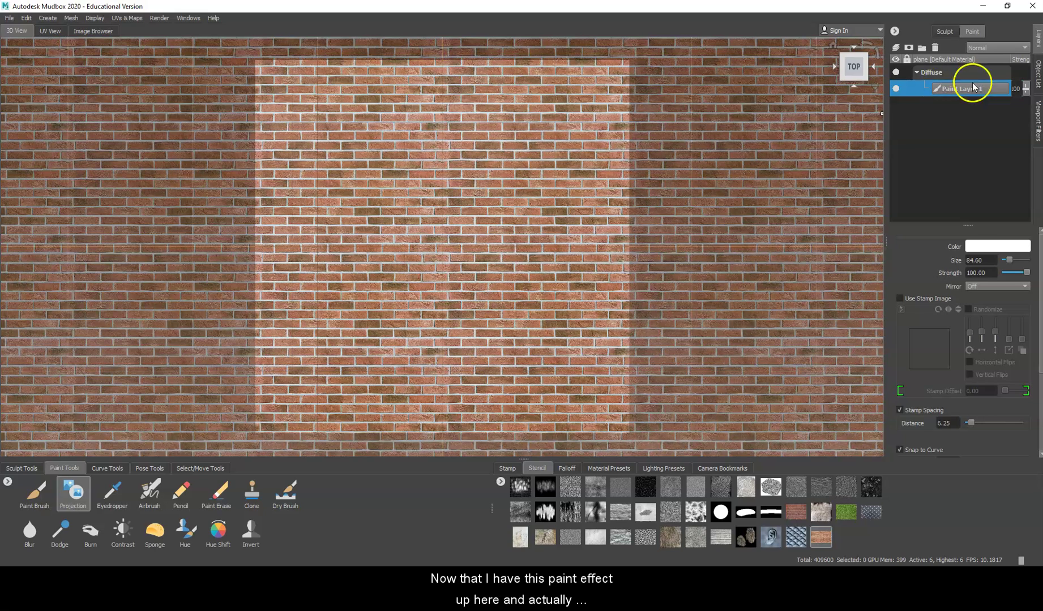
click(821, 537)
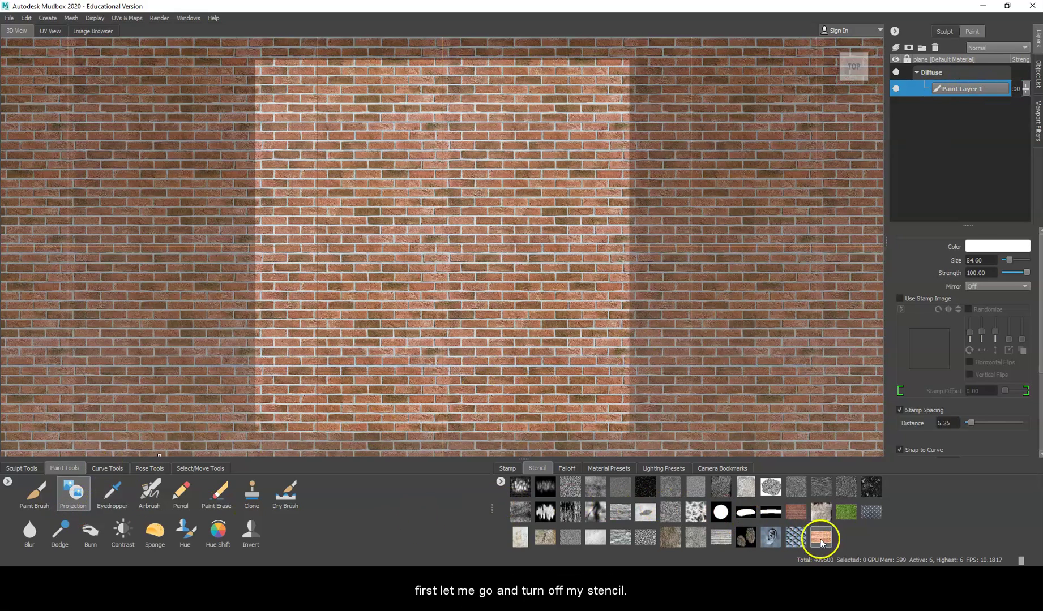
click(968, 246)
mouse_move(702, 270)
alt+mouse_down()
mouse_move(636, 225)
mouse_move(812, 200)
mouse_move(609, 226)
mouse_move(624, 220)
mouse_move(617, 180)
mouse_move(624, 214)
mouse_move(675, 239)
mouse_move(691, 226)
mouse_move(674, 221)
mouse_move(687, 221)
alt+mouse_up()
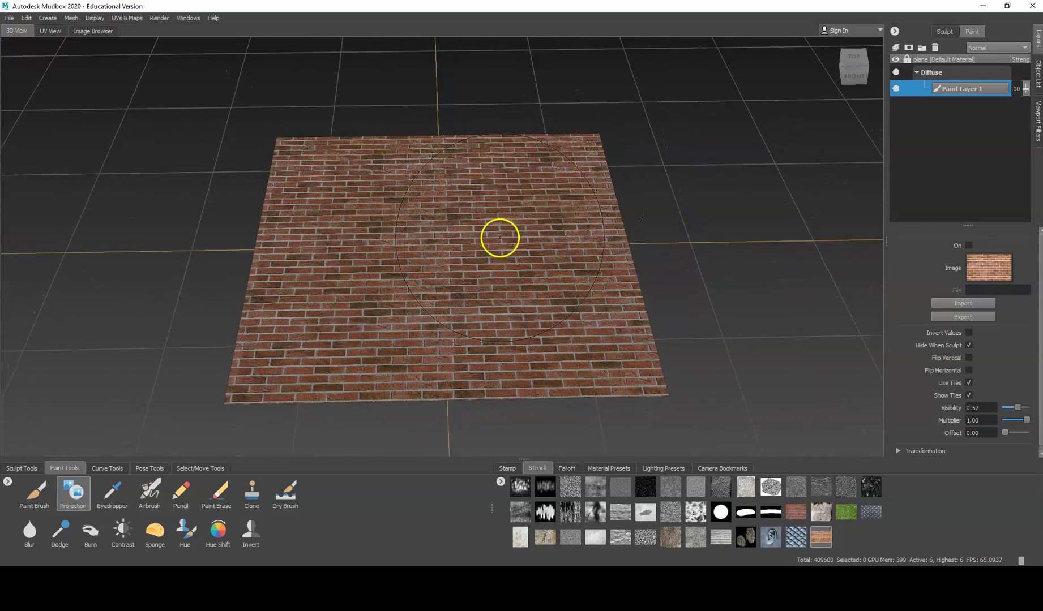
alt+drag(495, 277, 463, 273)
alt+drag(588, 279, 564, 268)
scroll(470, 247, up, 6)
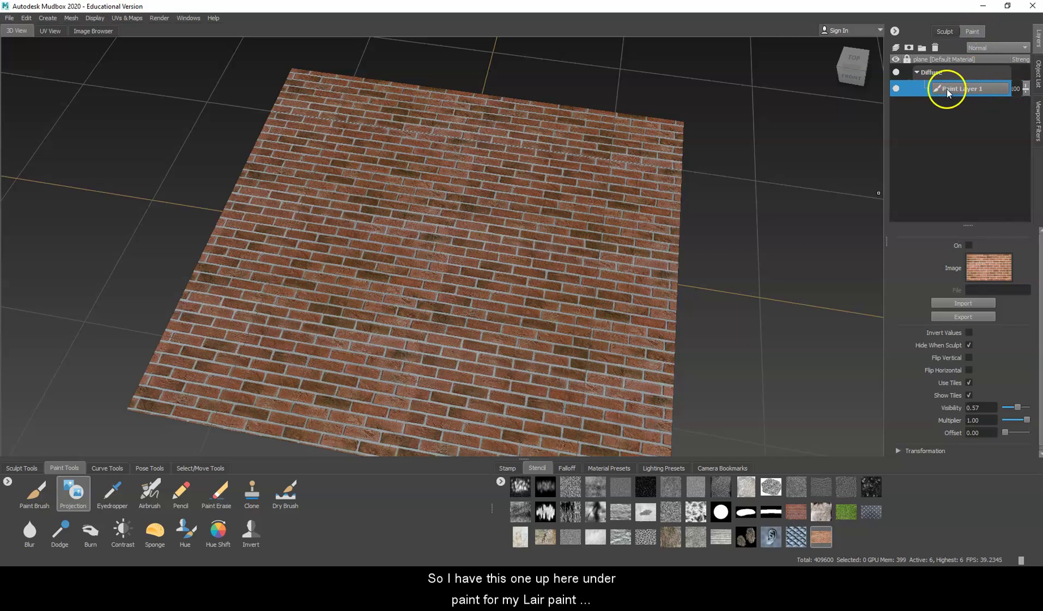
Step: Rename the paint layer as Brick_Paint
double_click(962, 90)
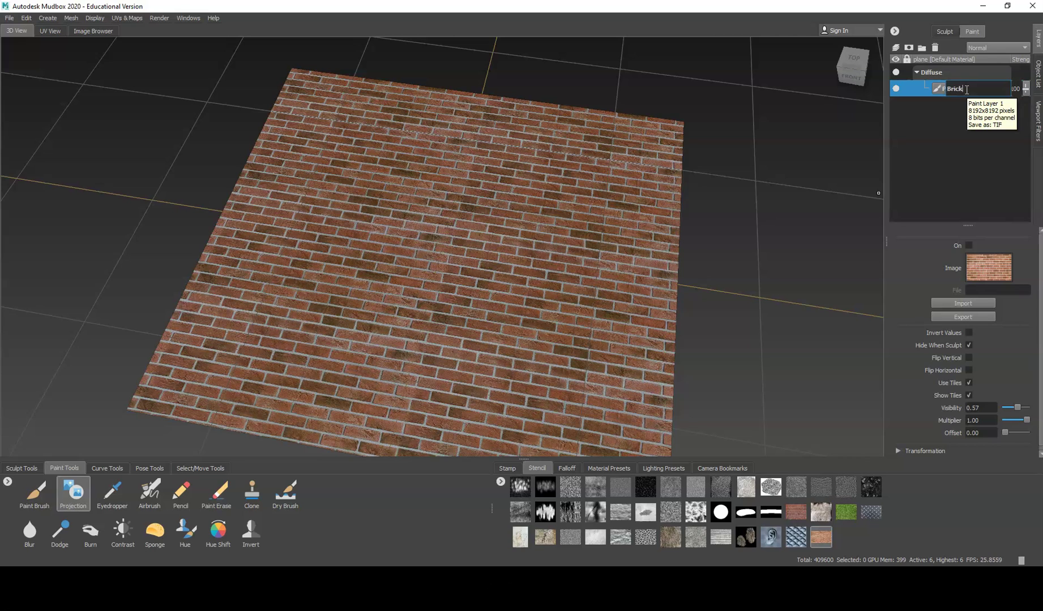
text(_B)
key(Return)
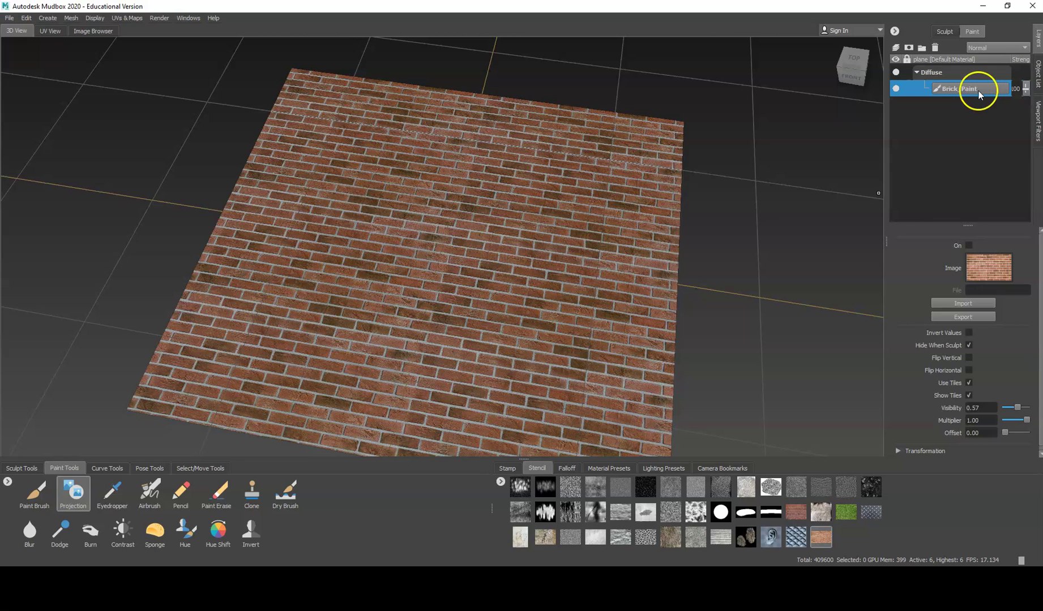
Step: Duplicate the Brick_Paint layer and move the copy to the Bump Map channel
right_click(978, 90)
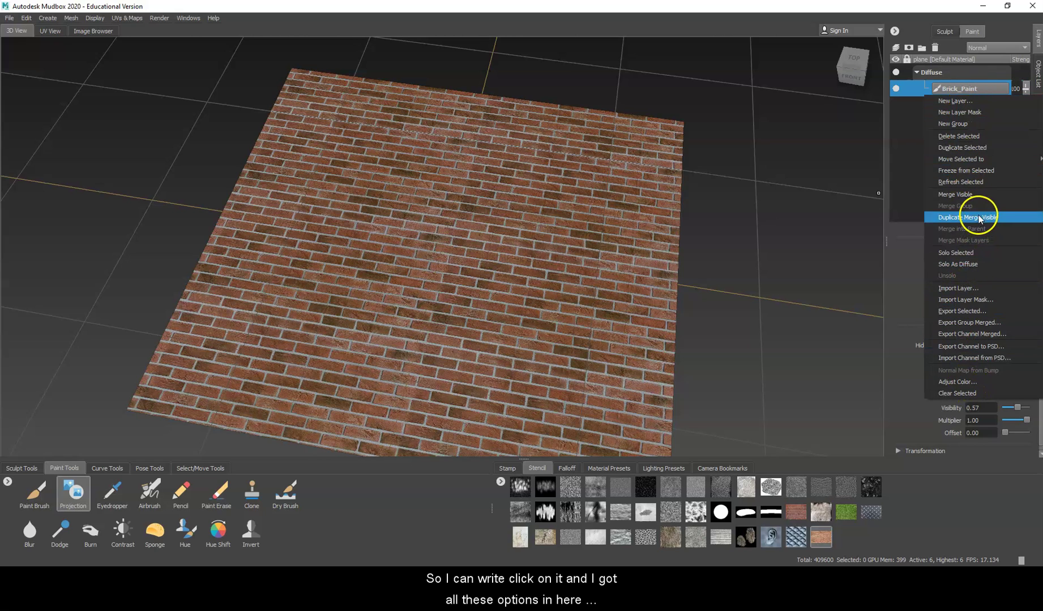
click(953, 149)
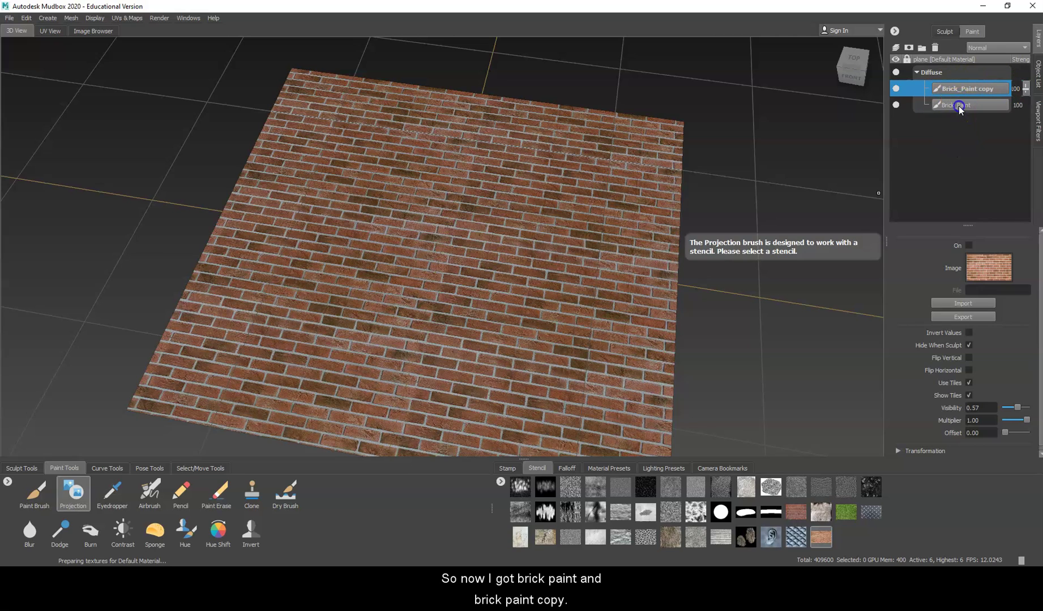
click(961, 105)
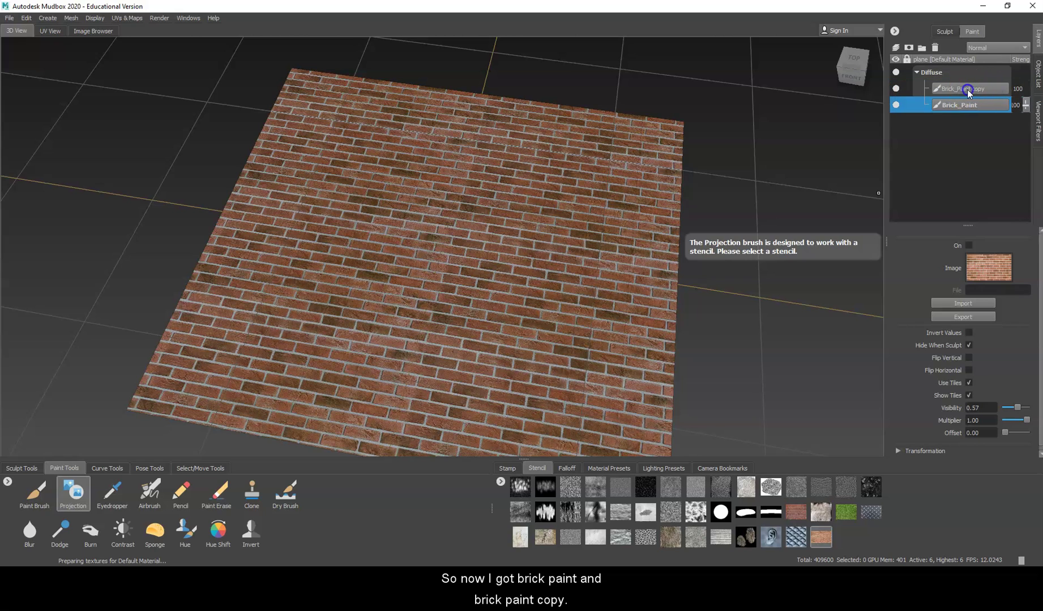
click(967, 89)
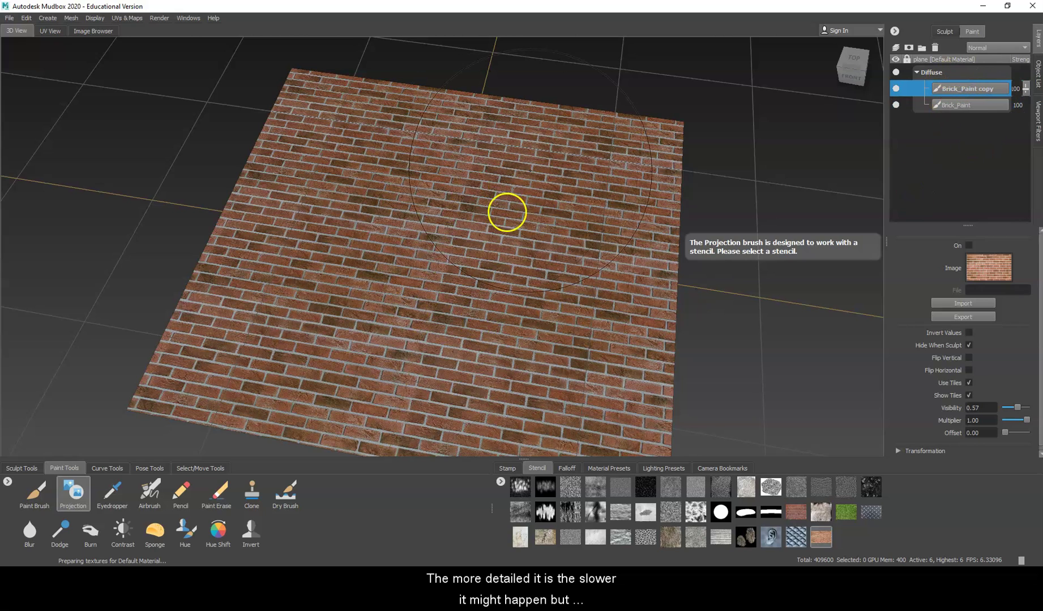
right_click(957, 87)
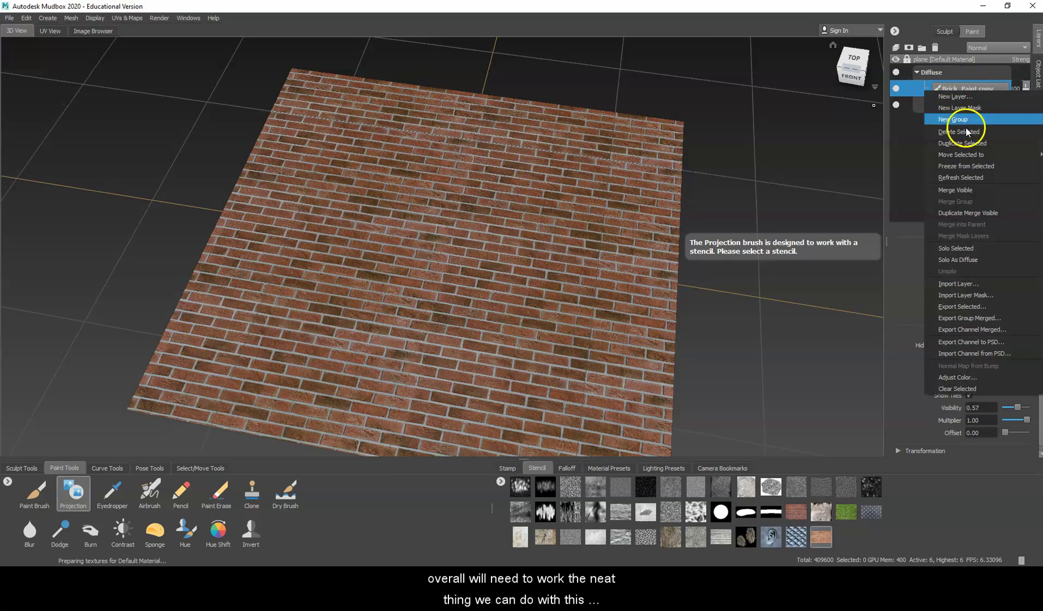
mouse_move(962, 154)
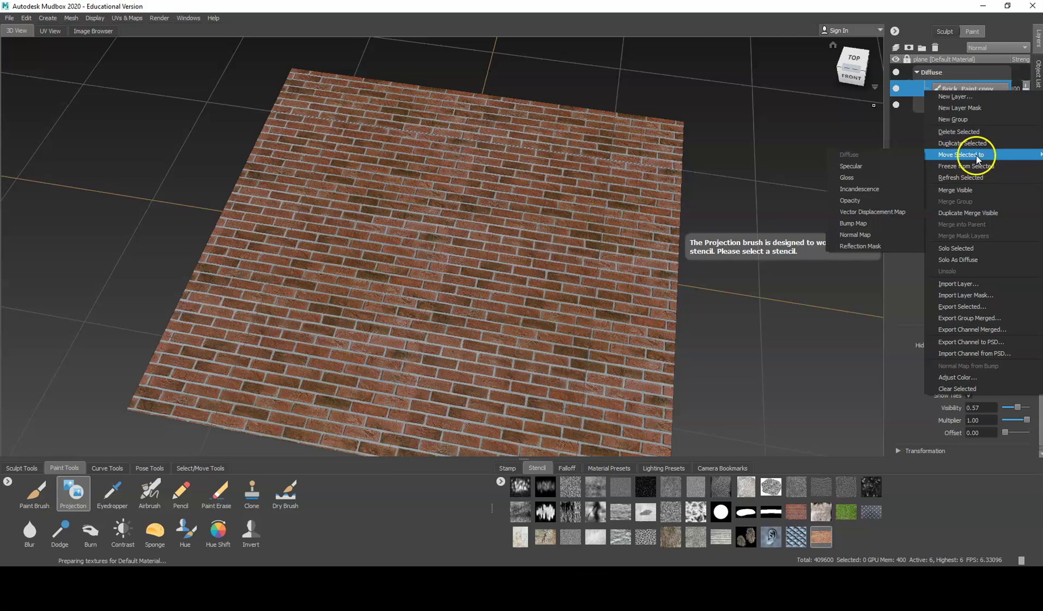
click(853, 225)
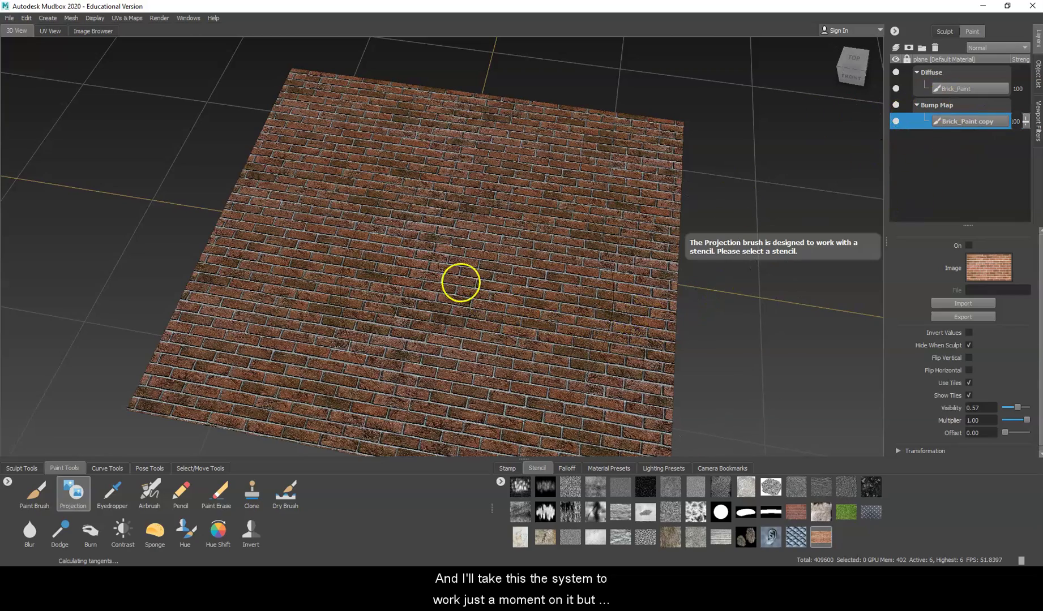
Step: Inspect the bump effect on the bricks and mortar from low angles, close up and across the whole plane
alt+drag(554, 309, 478, 272)
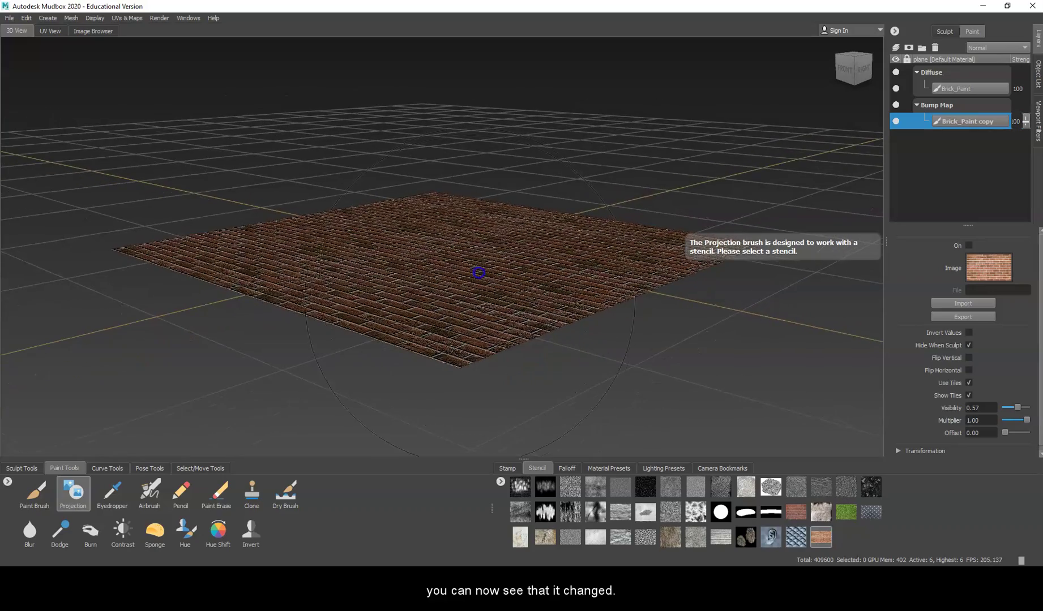
alt+right_drag(479, 272, 524, 303)
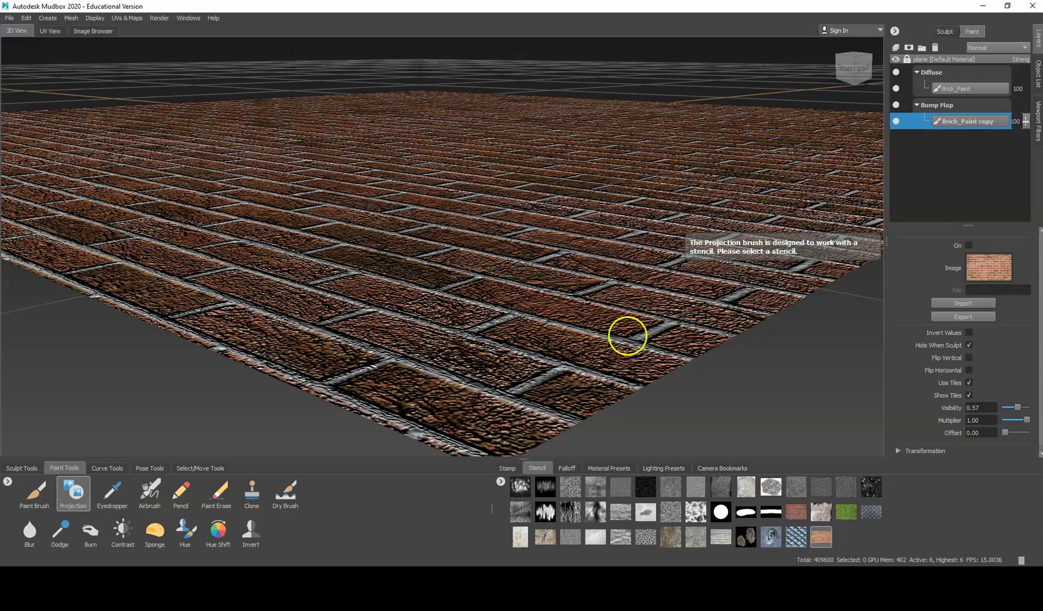
alt+right_drag(573, 363, 568, 343)
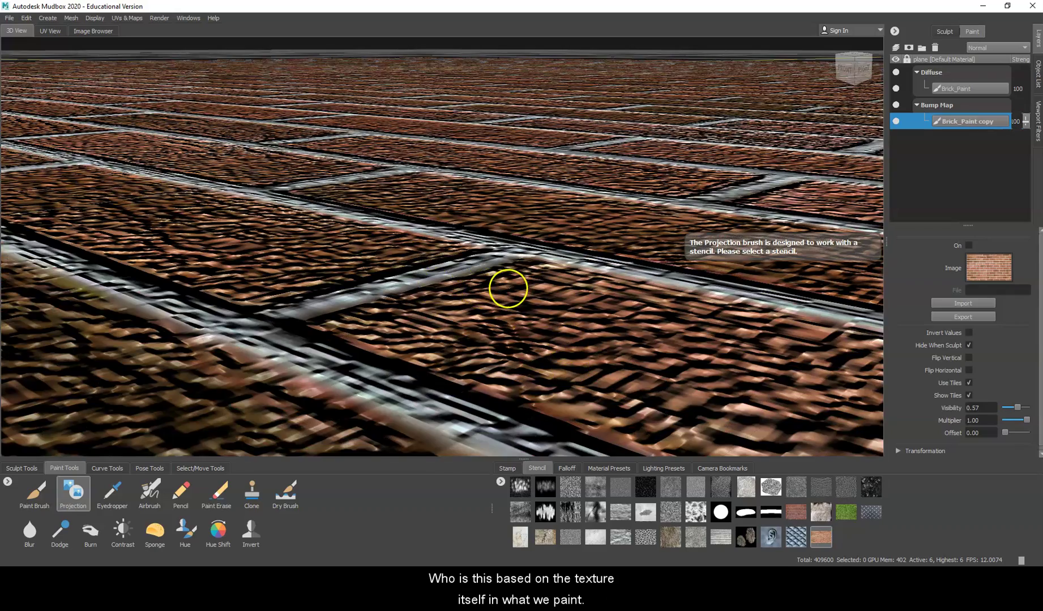
alt+right_drag(508, 288, 510, 293)
alt+drag(509, 293, 622, 327)
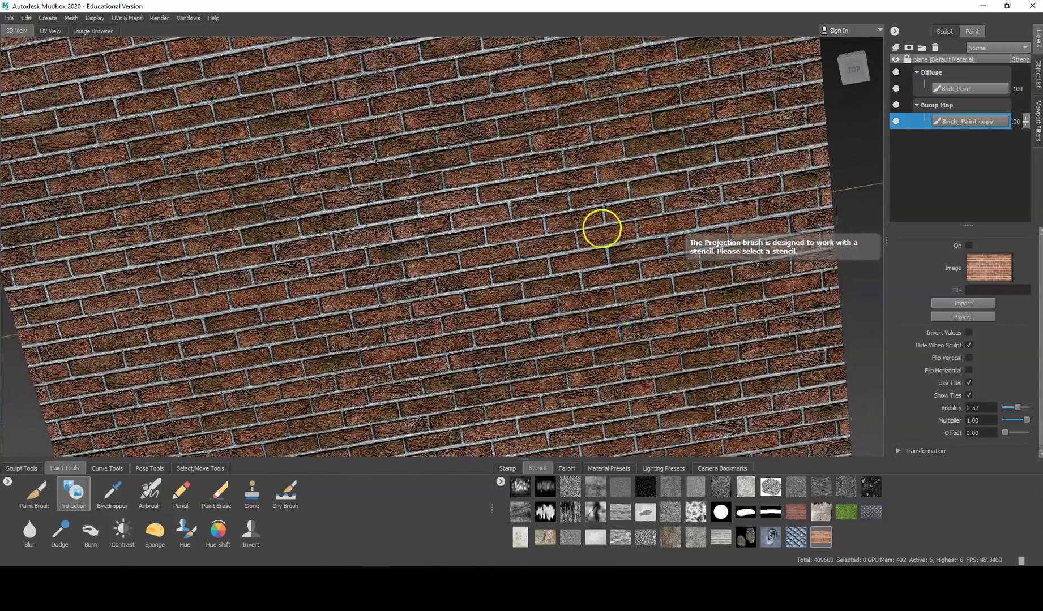
scroll(602, 228, down, 5)
alt+drag(605, 230, 785, 173)
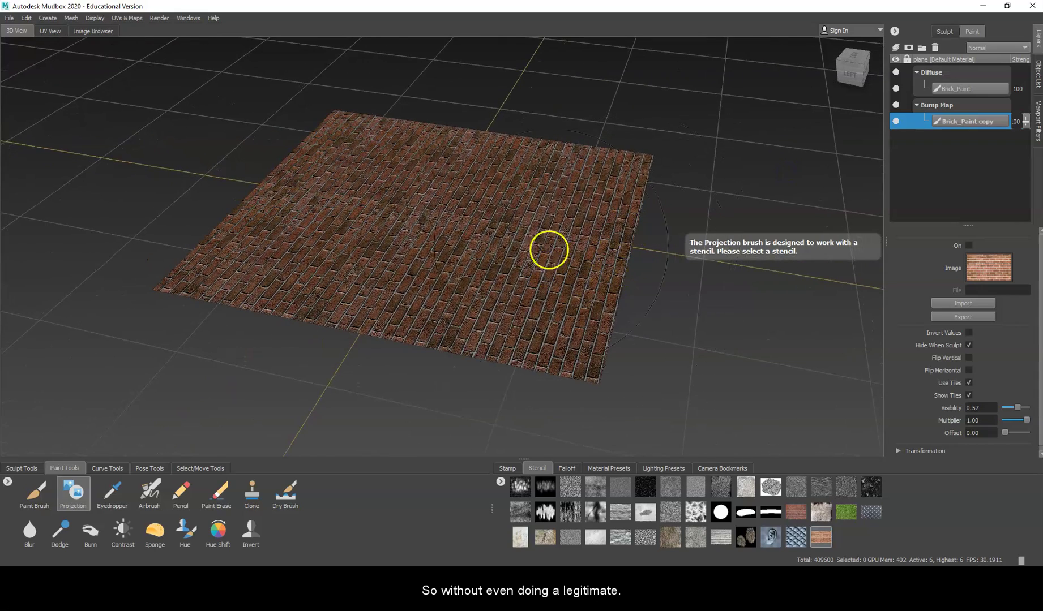
click(18, 463)
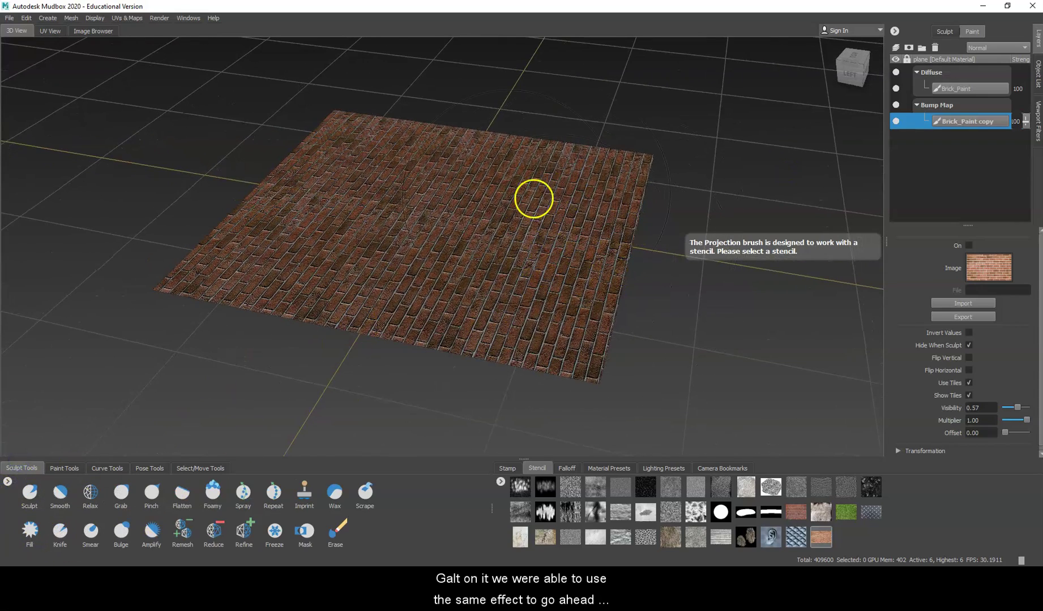
alt+drag(656, 263, 543, 262)
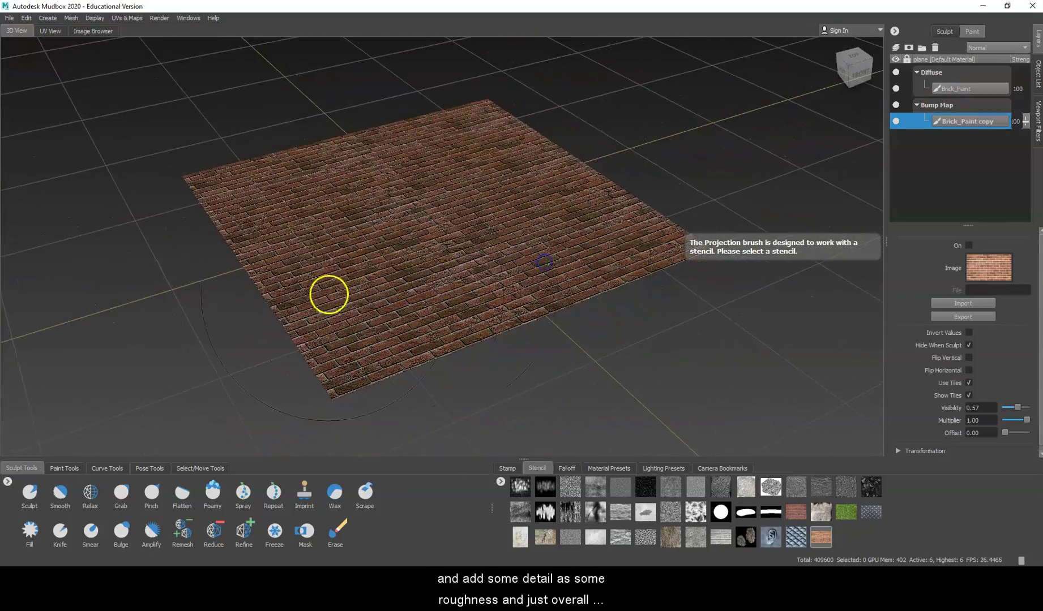
scroll(332, 298, up, 6)
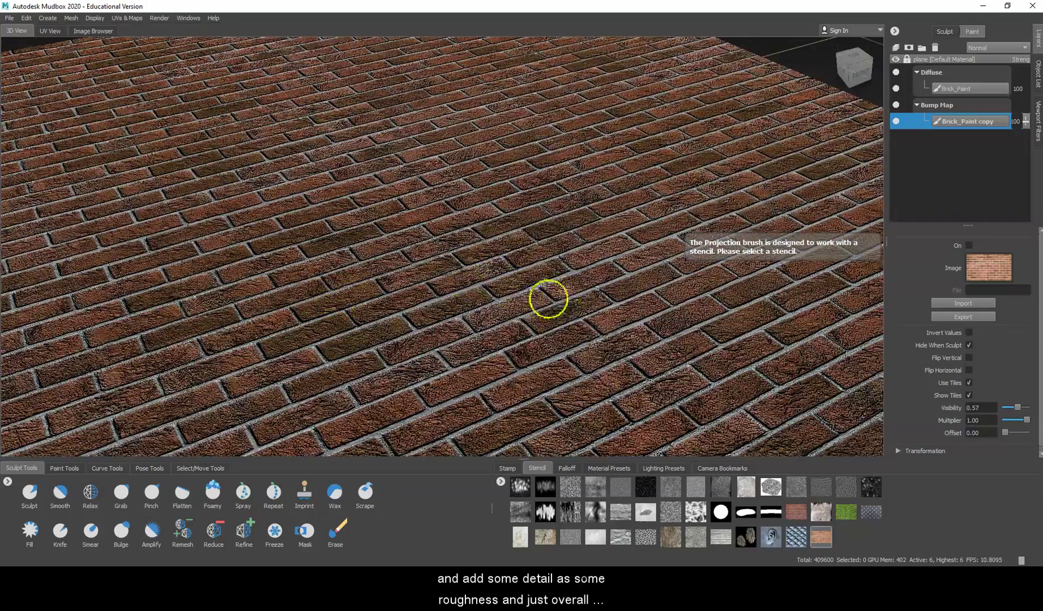
scroll(547, 300, up, 5)
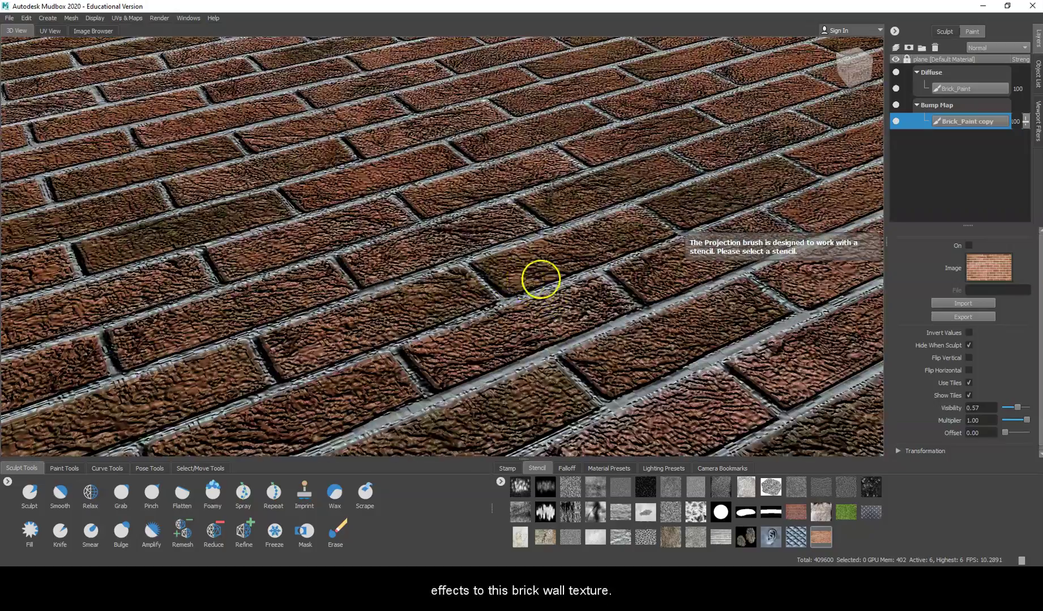
scroll(540, 279, down, 10)
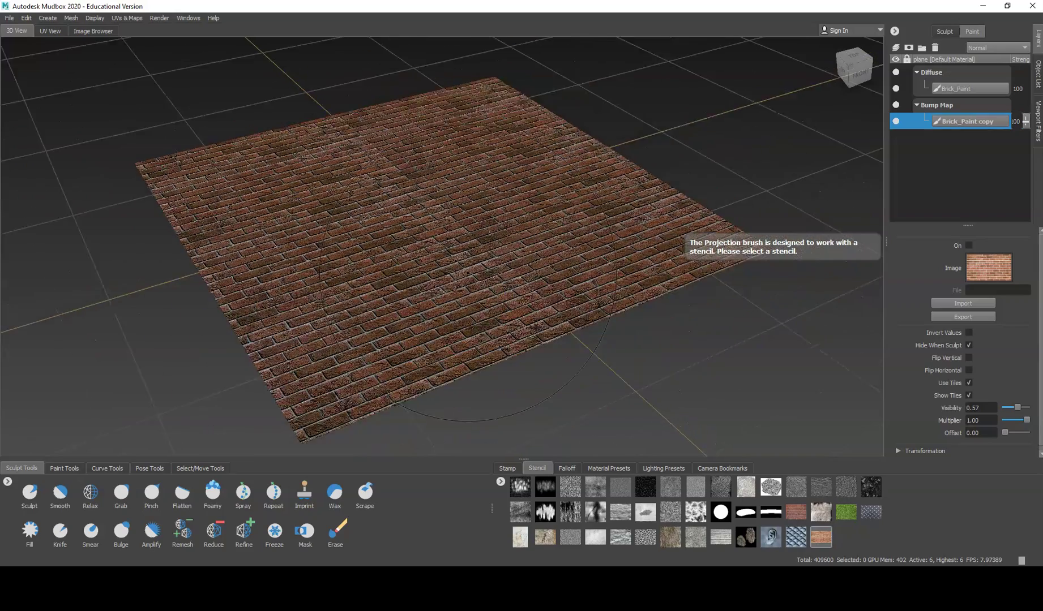
scroll(529, 283, down, 1)
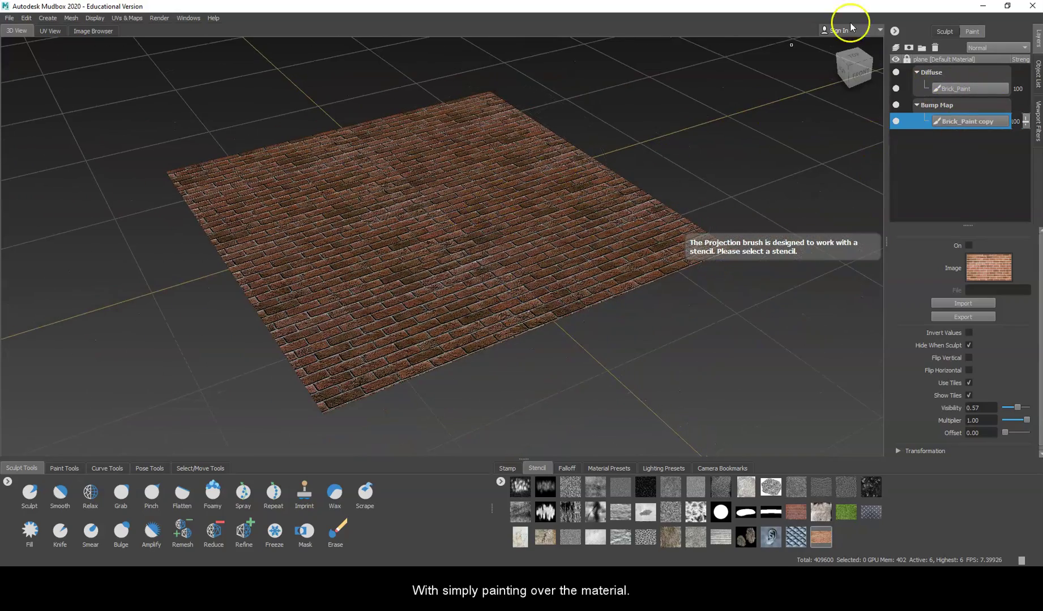
Step: Return to the top view and delete both the Brick_Paint layer and its Bump Map copy from the plane
click(851, 58)
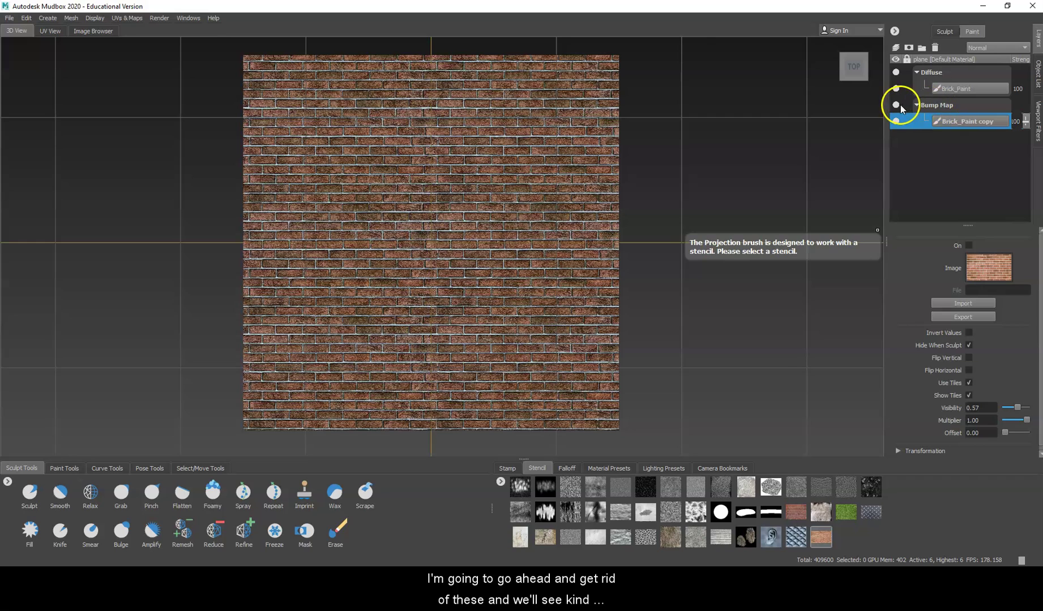
right_click(946, 72)
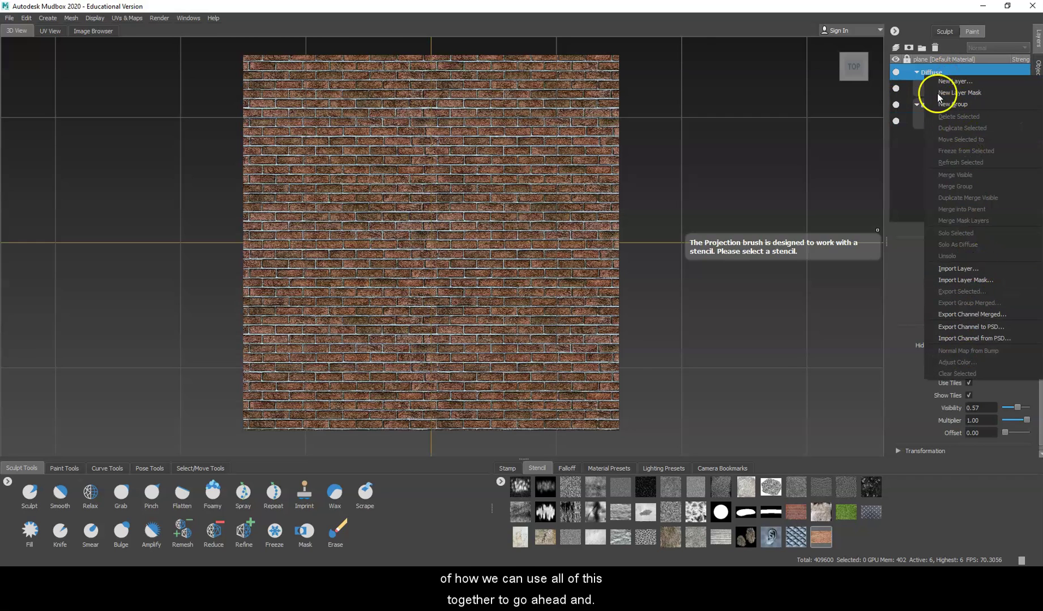
click(938, 46)
click(936, 45)
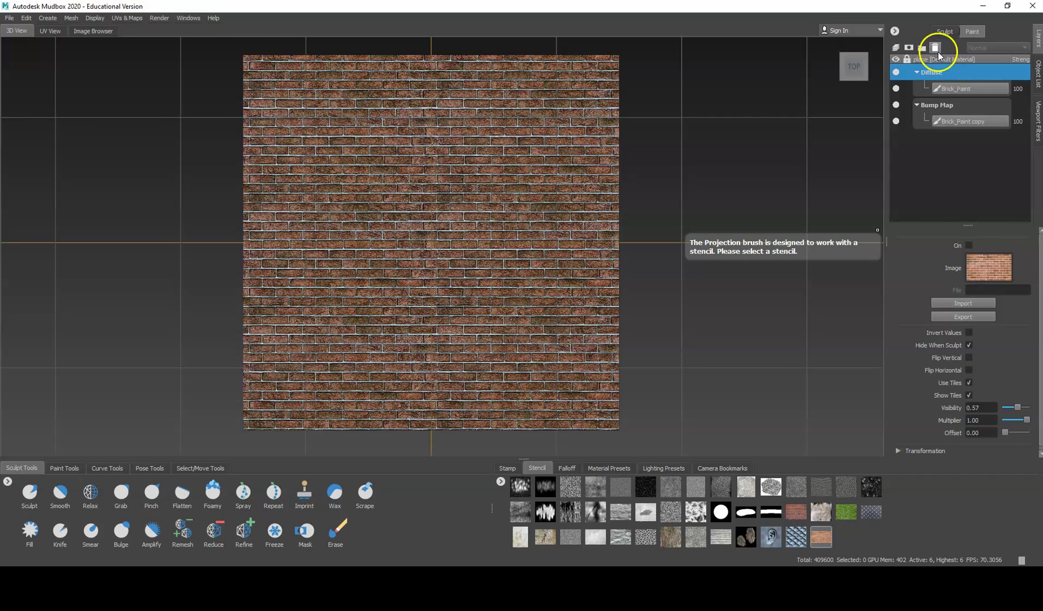
click(943, 106)
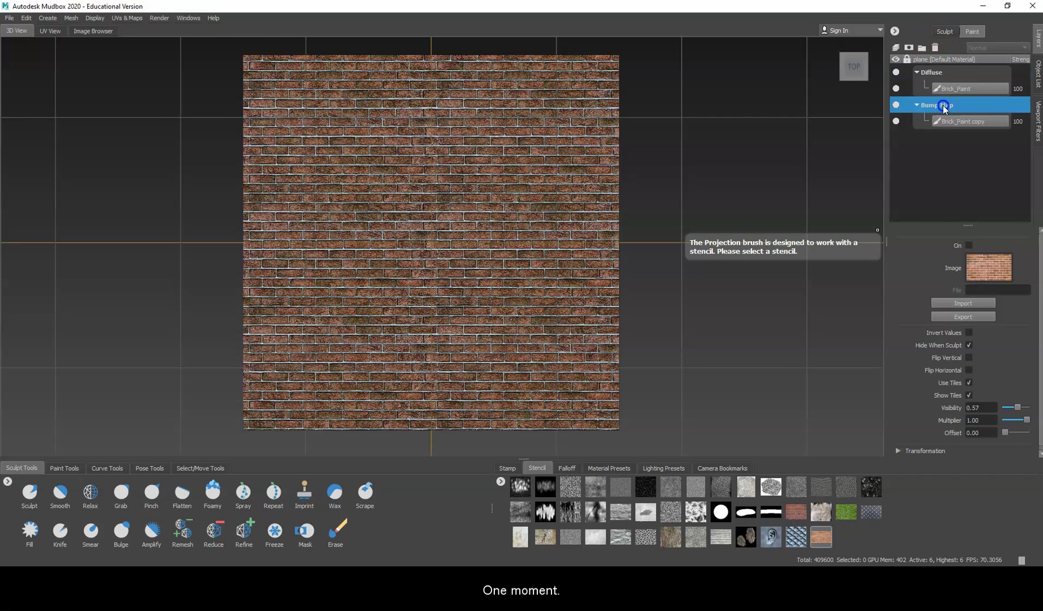
click(956, 121)
click(935, 47)
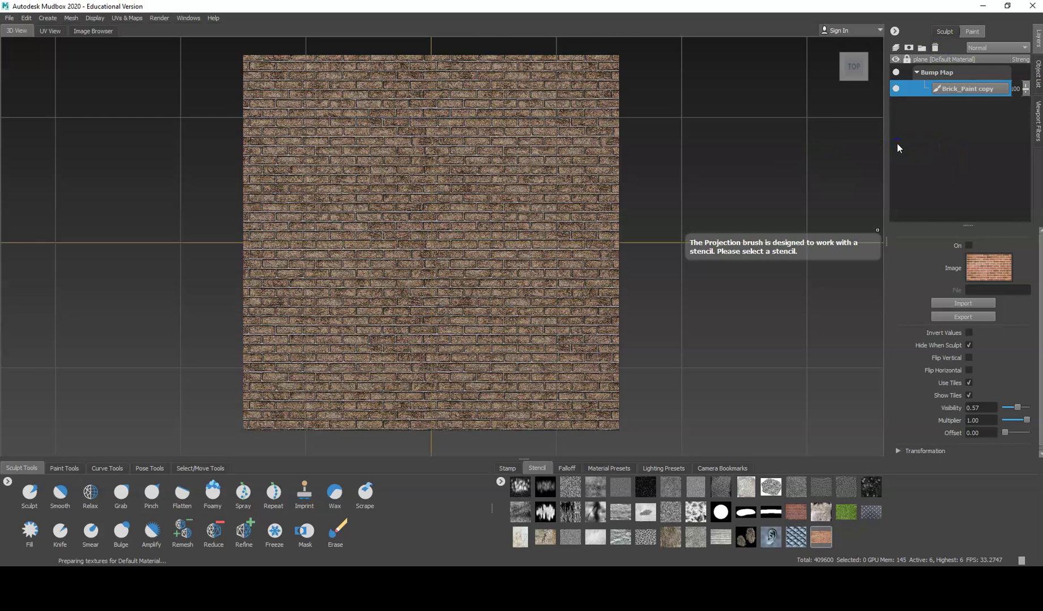
click(935, 48)
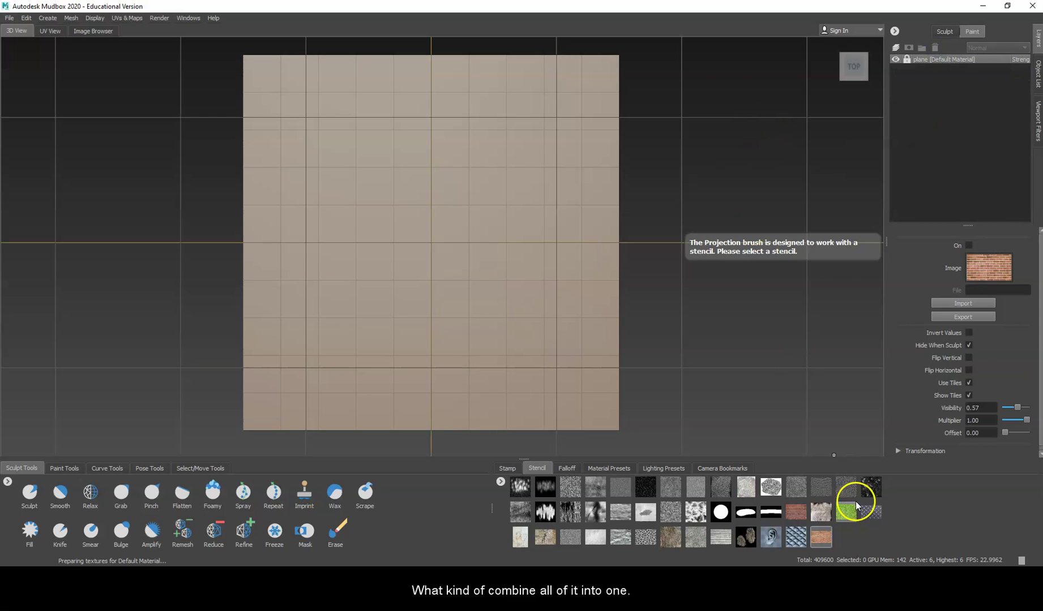
Step: Restore the bookmarked camera view with the inverted brick stencil on, and set the Sculpt brush strength to 1
click(709, 465)
click(523, 483)
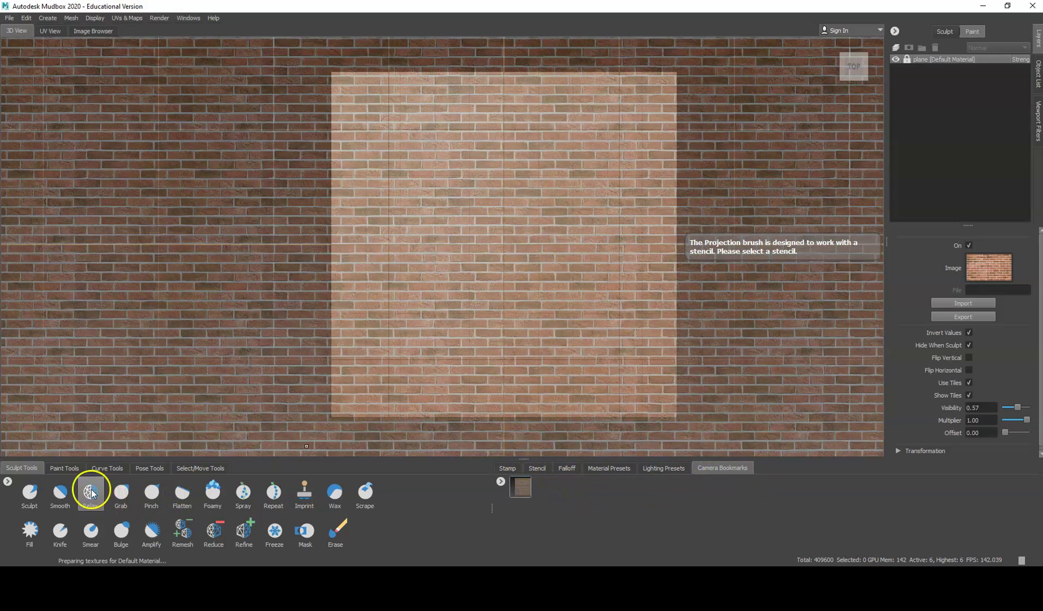
click(29, 495)
click(987, 257)
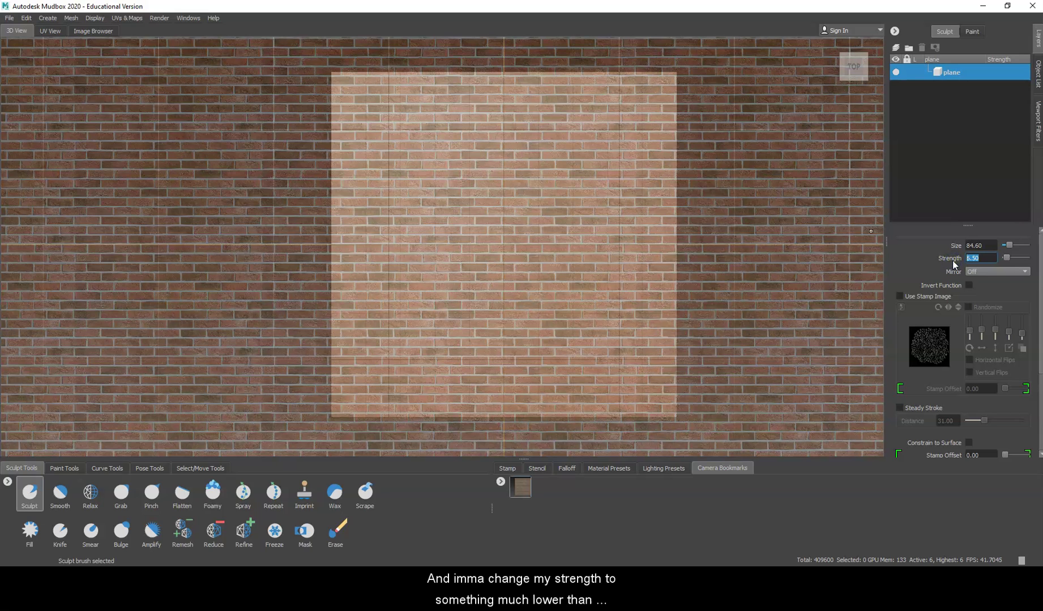
text(1)
key(Return)
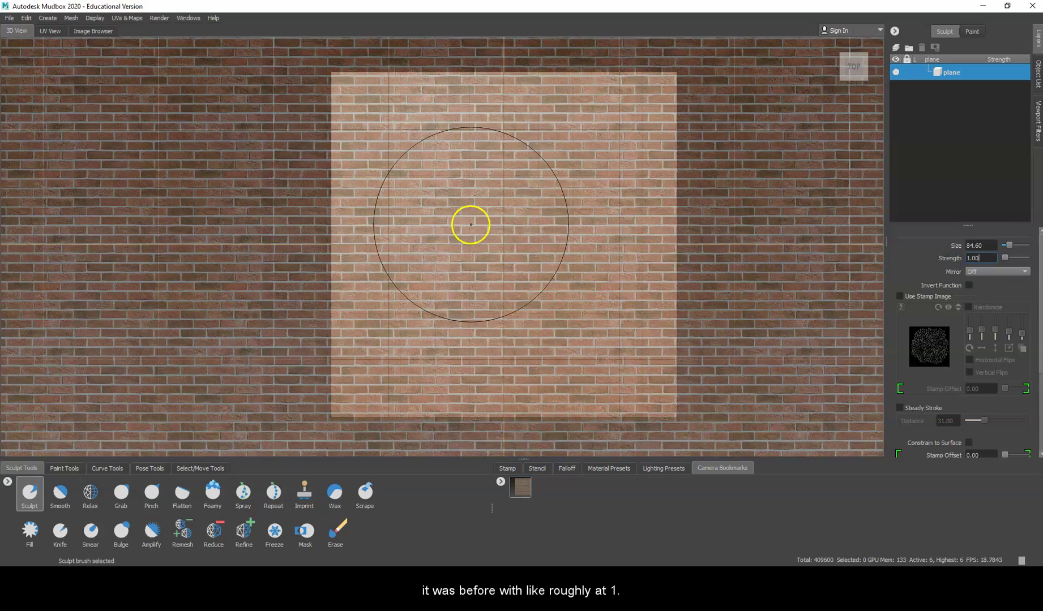
Step: Sculpt the brick pattern through the stencil across the whole plane, reducing the brush size to 52.03
click(513, 234)
drag(530, 230, 511, 239)
mouse_move(619, 115)
mouse_down()
mouse_move(647, 95)
mouse_move(543, 100)
mouse_move(503, 138)
mouse_move(504, 185)
mouse_up()
mouse_move(485, 223)
mouse_down()
mouse_move(452, 188)
mouse_move(431, 107)
mouse_move(351, 119)
mouse_move(360, 267)
mouse_move(350, 383)
mouse_move(585, 392)
mouse_move(664, 383)
mouse_move(654, 211)
mouse_up()
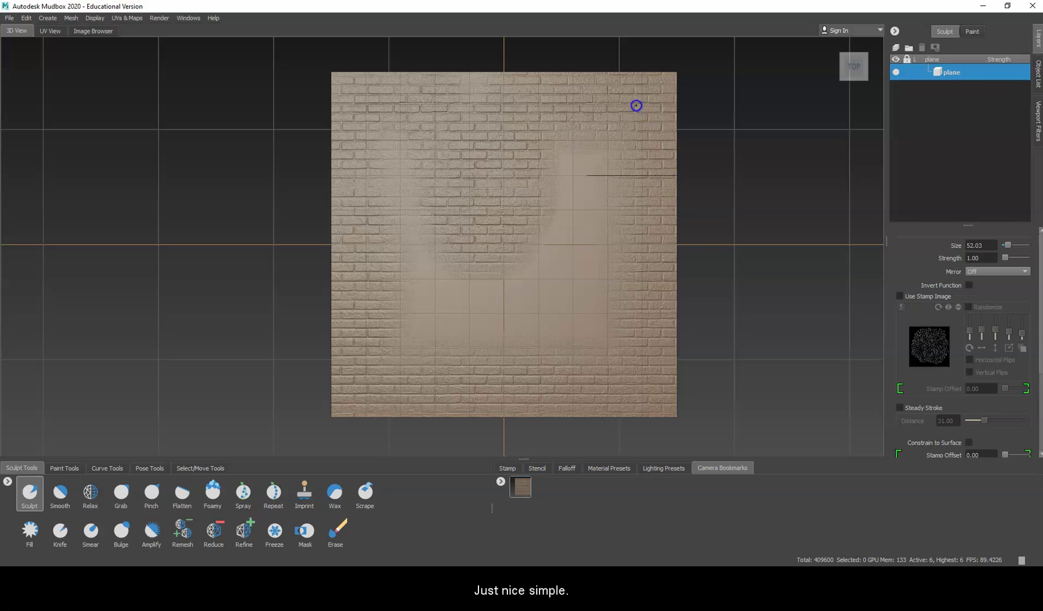
mouse_move(431, 191)
mouse_down()
mouse_move(403, 135)
mouse_move(633, 163)
mouse_move(491, 288)
mouse_move(525, 300)
mouse_up()
mouse_move(415, 285)
mouse_down()
mouse_move(391, 346)
mouse_move(418, 368)
mouse_up()
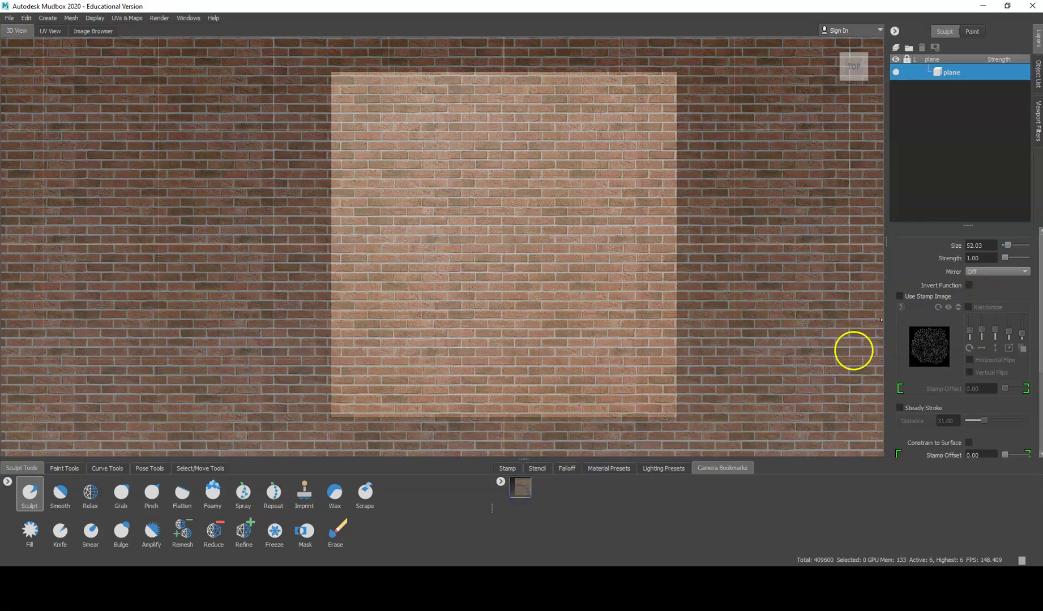
Step: Turn off the brick stencil and inspect the sculpted brick relief along the plane's front edge from an angle
click(543, 468)
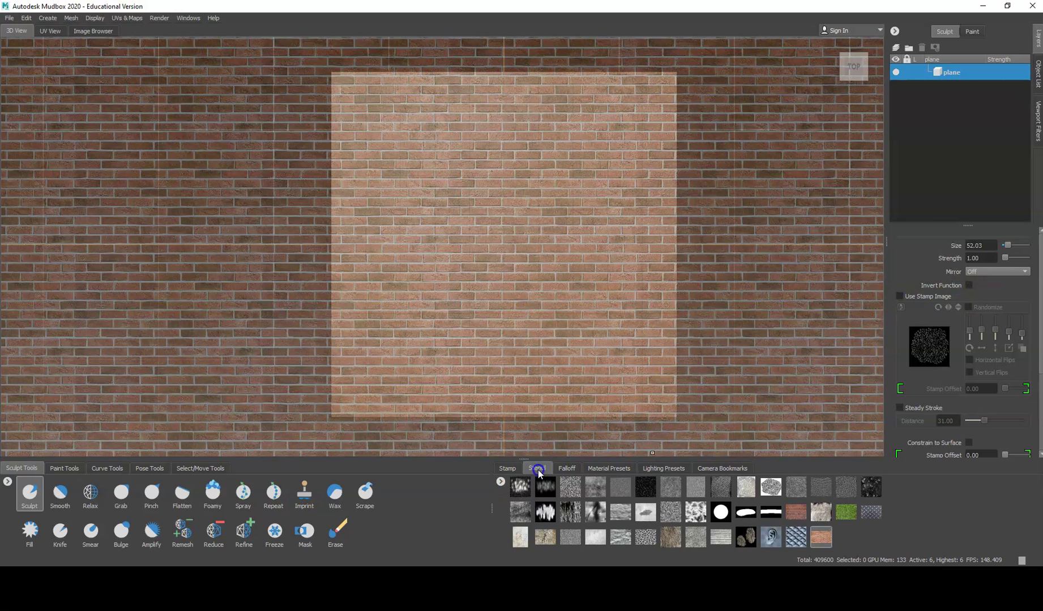
click(818, 533)
click(968, 245)
alt+drag(691, 379, 584, 196)
scroll(651, 193, up, 3)
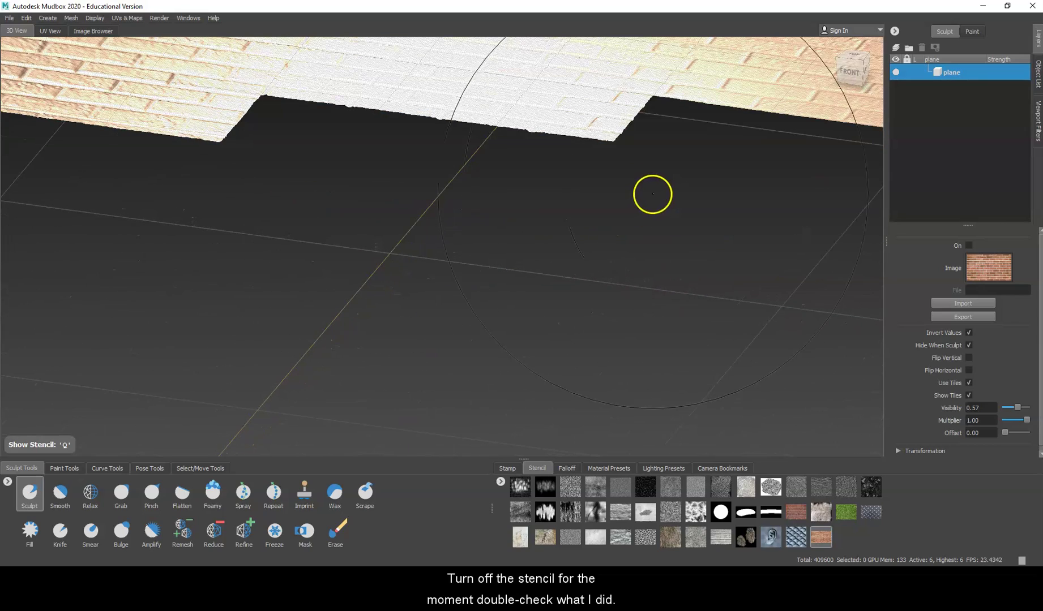
scroll(170, 135, up, 2)
scroll(158, 102, down, 1)
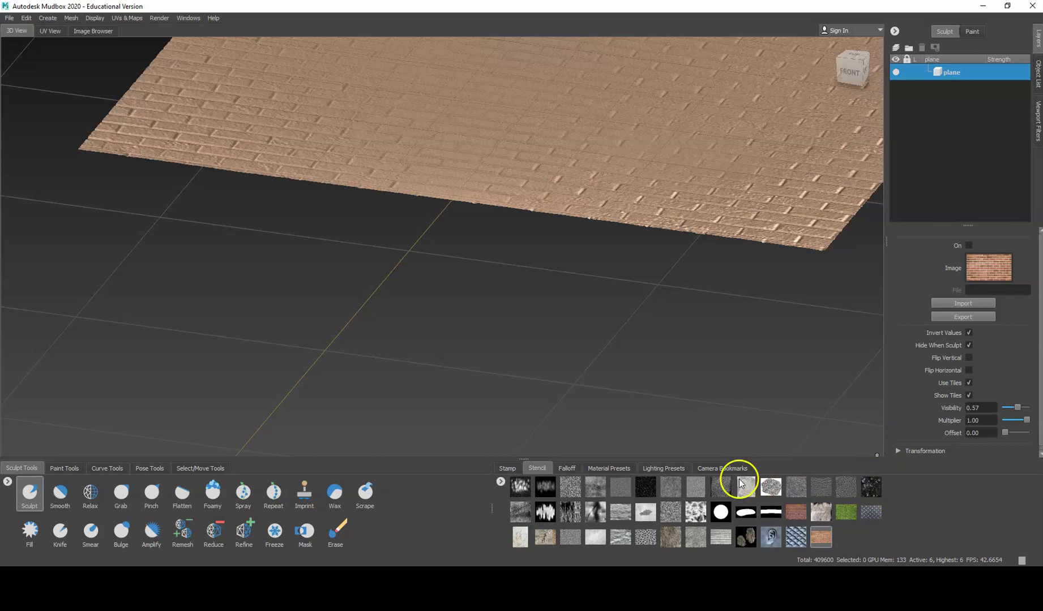
Step: Restore the bookmarked top view with the brick stencil on and create a new Diffuse paint layer for the Projection brush
click(722, 468)
click(521, 486)
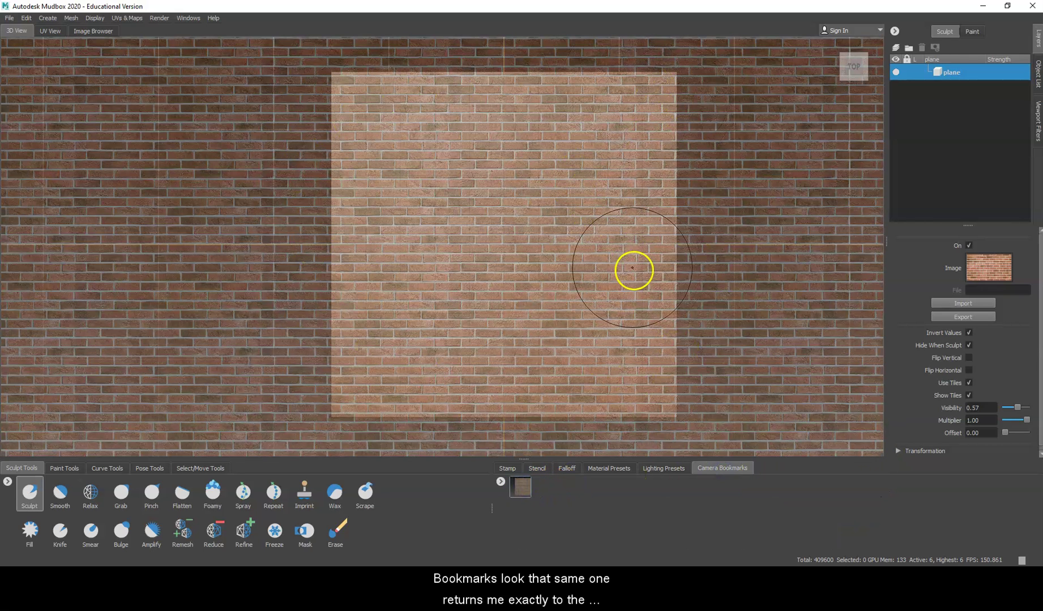
click(64, 468)
click(34, 495)
click(72, 491)
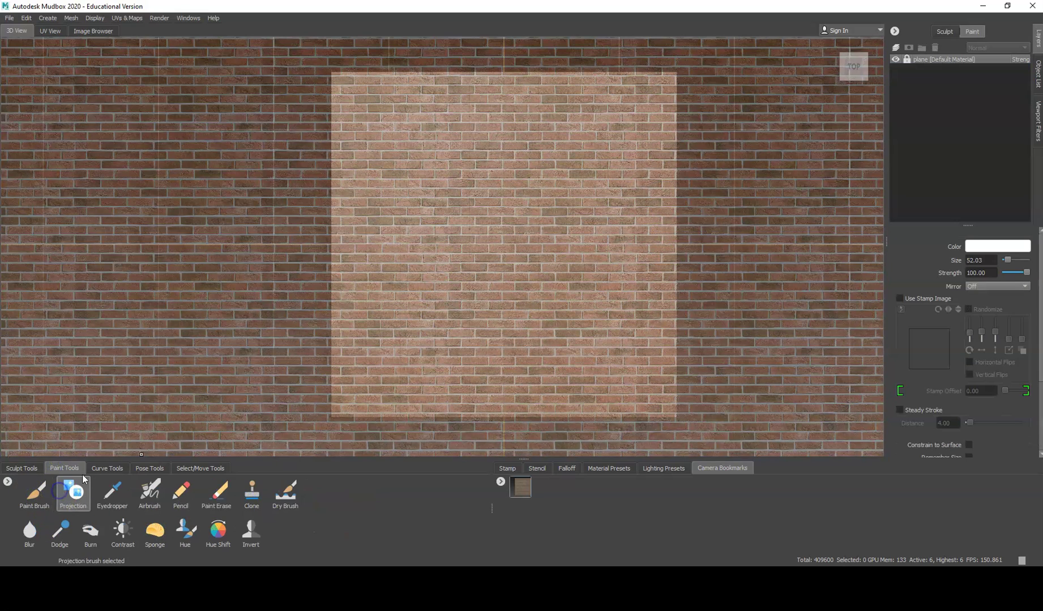
click(580, 175)
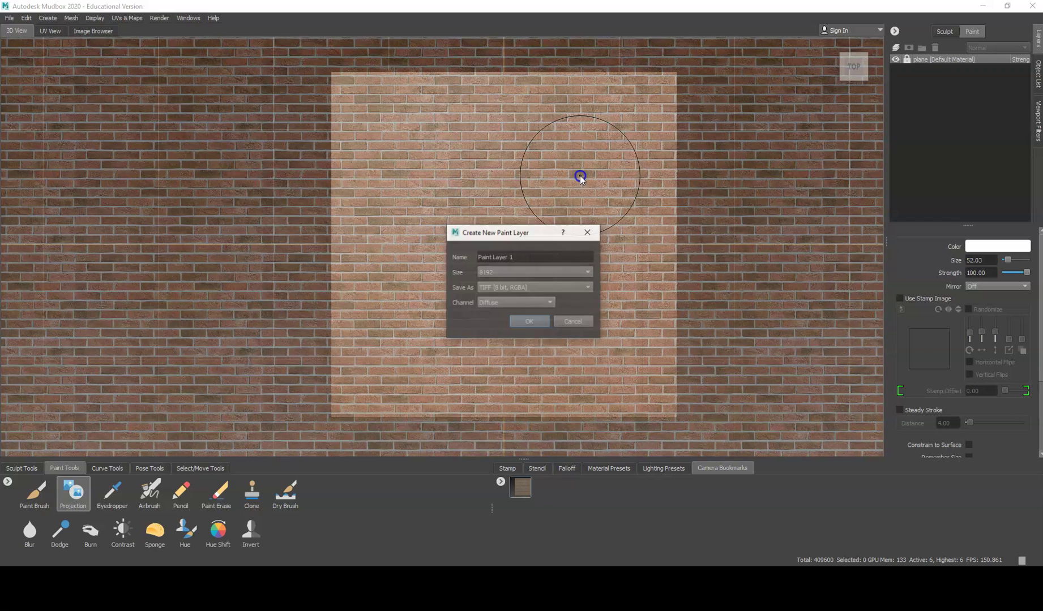
click(526, 323)
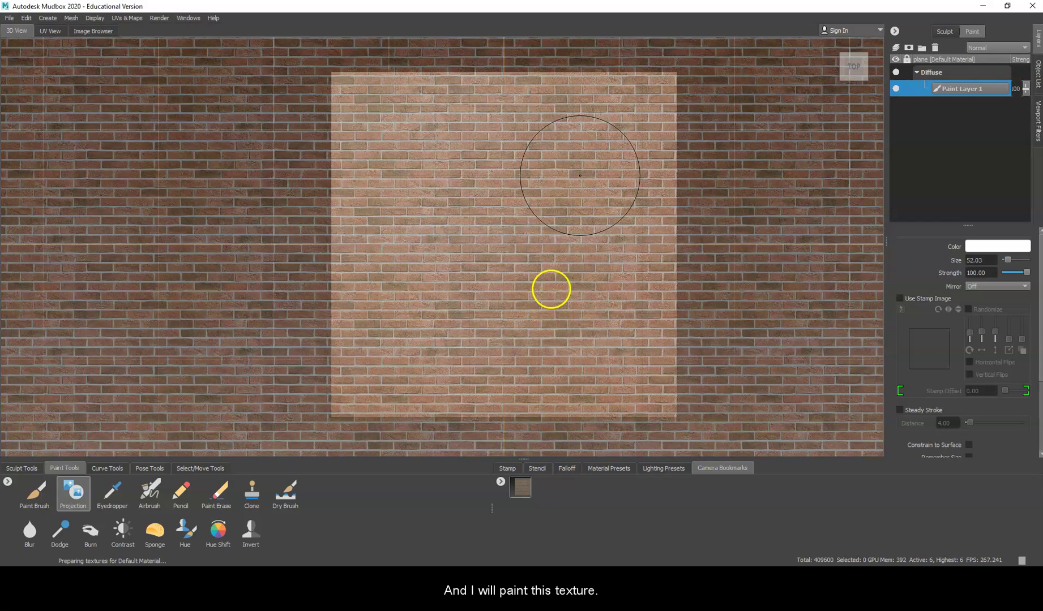
Step: Turn off the brick stencil's inverted values and project the brick colors across the whole plane
drag(601, 111, 477, 106)
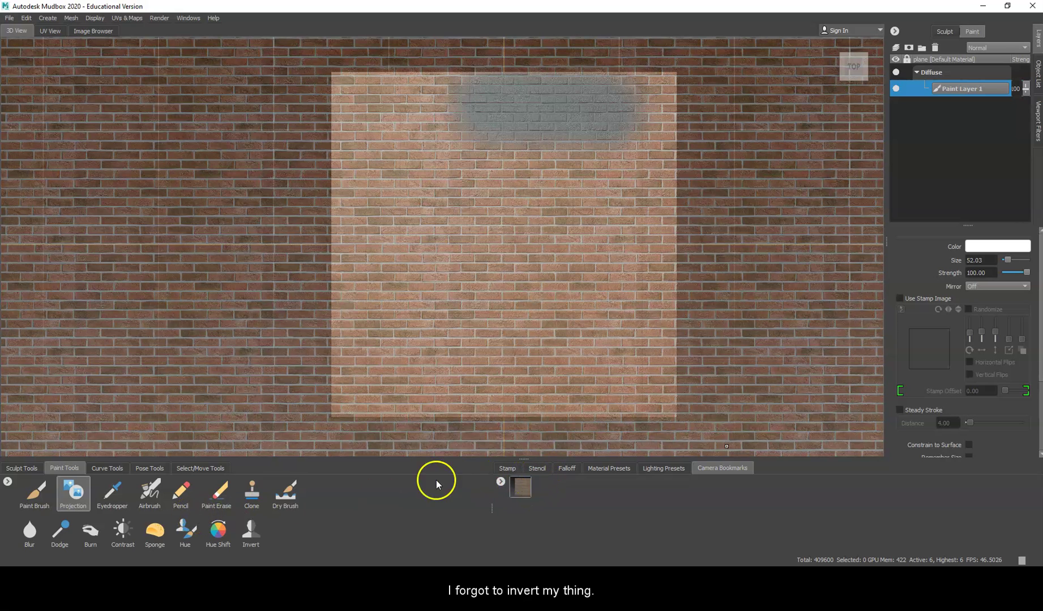
click(537, 468)
click(830, 542)
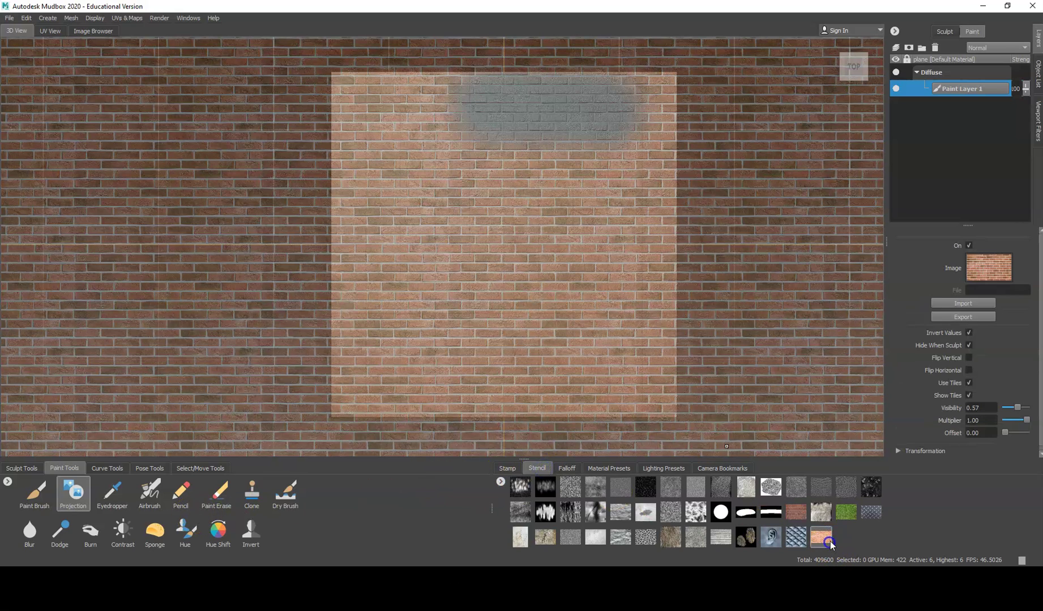
click(969, 333)
mouse_move(537, 174)
mouse_down()
mouse_move(560, 152)
mouse_move(531, 98)
mouse_move(368, 88)
mouse_move(307, 117)
mouse_move(358, 204)
mouse_move(351, 368)
mouse_move(360, 409)
mouse_move(691, 395)
mouse_move(619, 84)
mouse_move(439, 105)
mouse_move(368, 143)
mouse_move(403, 279)
mouse_move(403, 368)
mouse_move(526, 368)
mouse_move(665, 344)
mouse_move(623, 223)
mouse_up()
drag(535, 135, 461, 137)
mouse_move(404, 158)
mouse_down()
mouse_move(519, 179)
mouse_move(414, 232)
mouse_move(445, 313)
mouse_move(560, 317)
mouse_move(594, 266)
mouse_move(538, 198)
mouse_move(462, 245)
mouse_up()
mouse_move(488, 285)
mouse_down()
mouse_move(580, 256)
mouse_move(517, 236)
mouse_up()
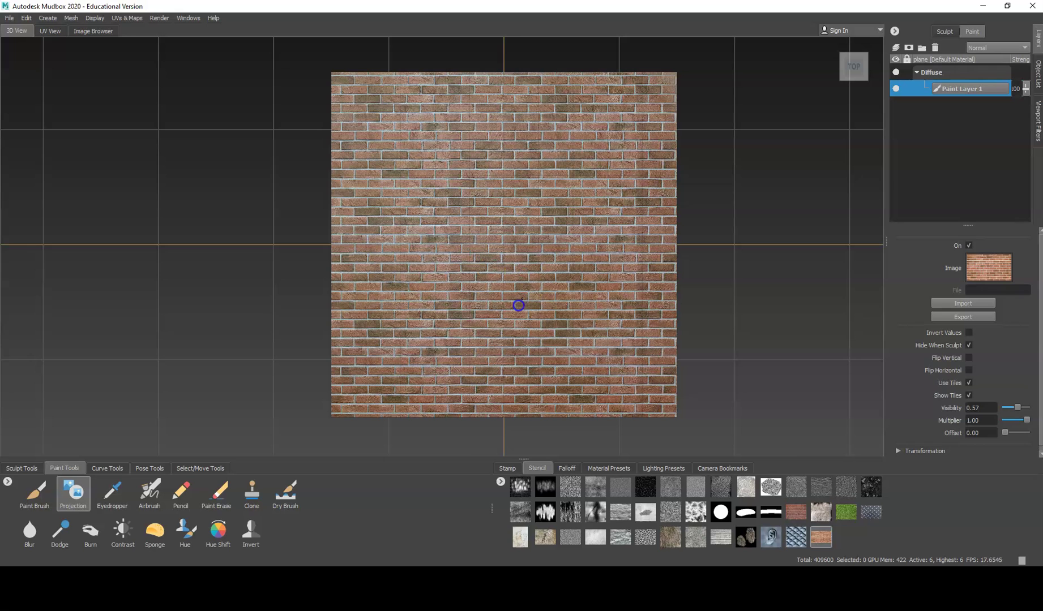
drag(463, 345, 470, 338)
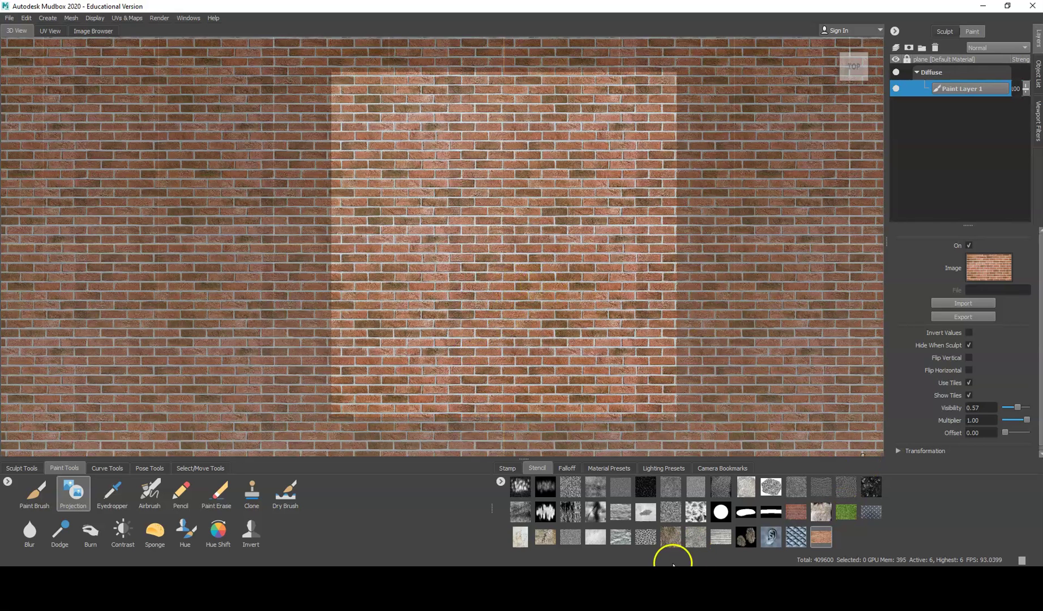
Step: Turn off the brick stencil and inspect the painted brick relief from low angles along the plane's edges
click(969, 245)
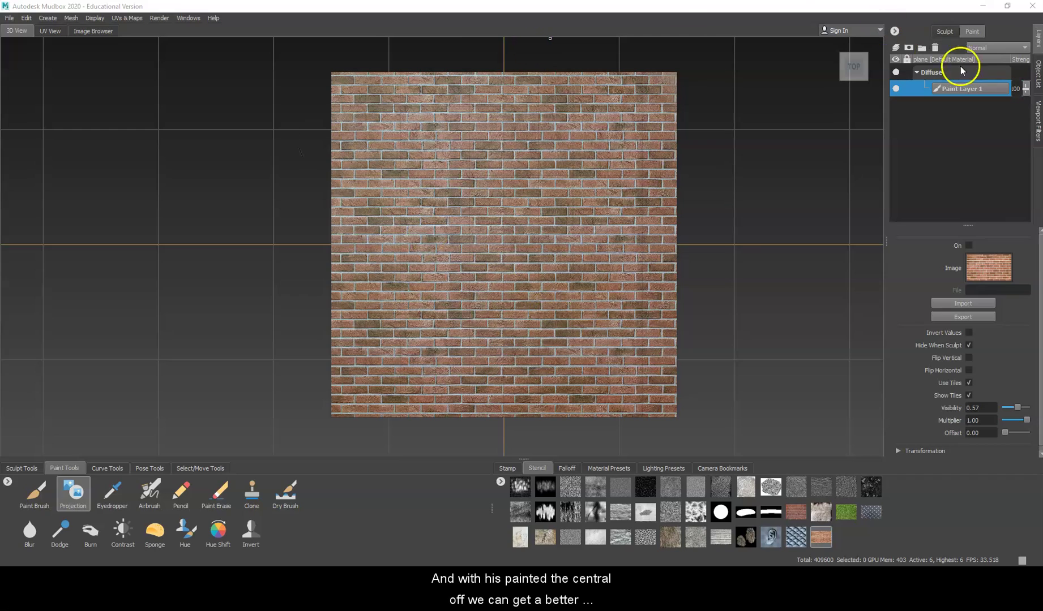
click(832, 44)
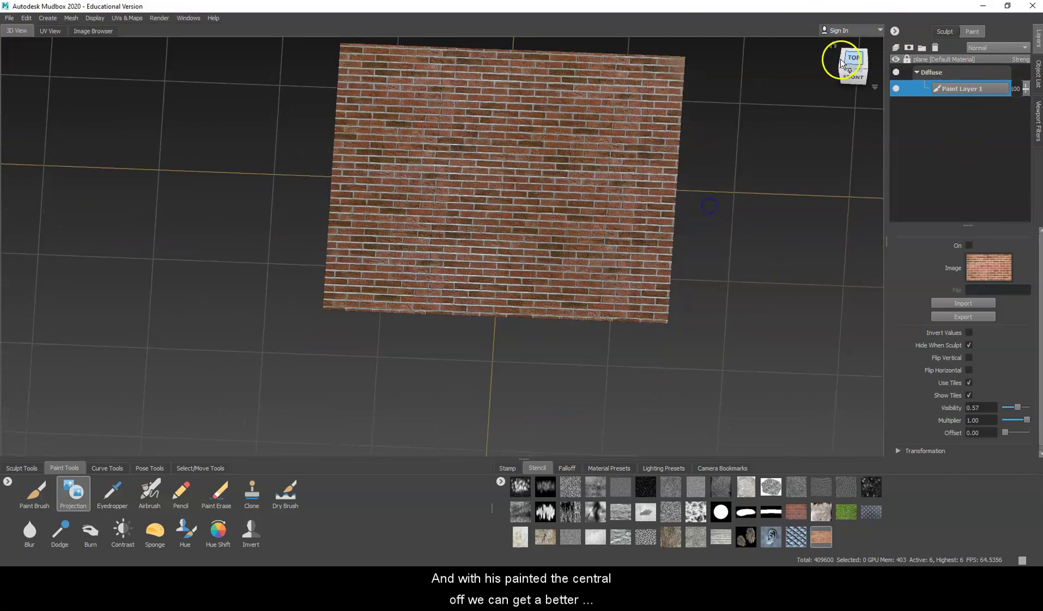
click(874, 87)
click(890, 118)
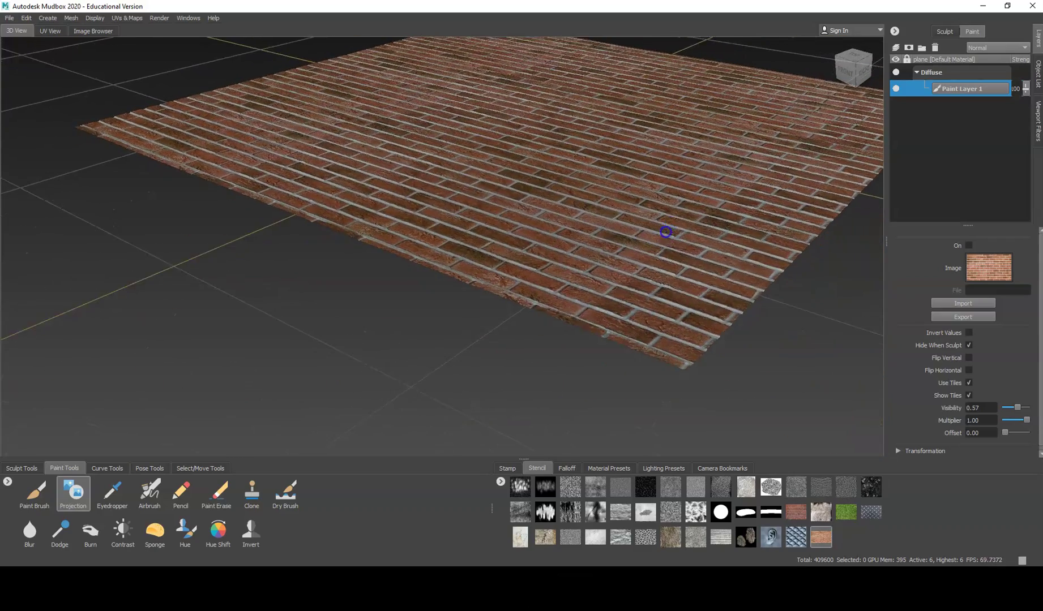
alt+right_drag(661, 225, 679, 203)
alt+drag(654, 178, 652, 263)
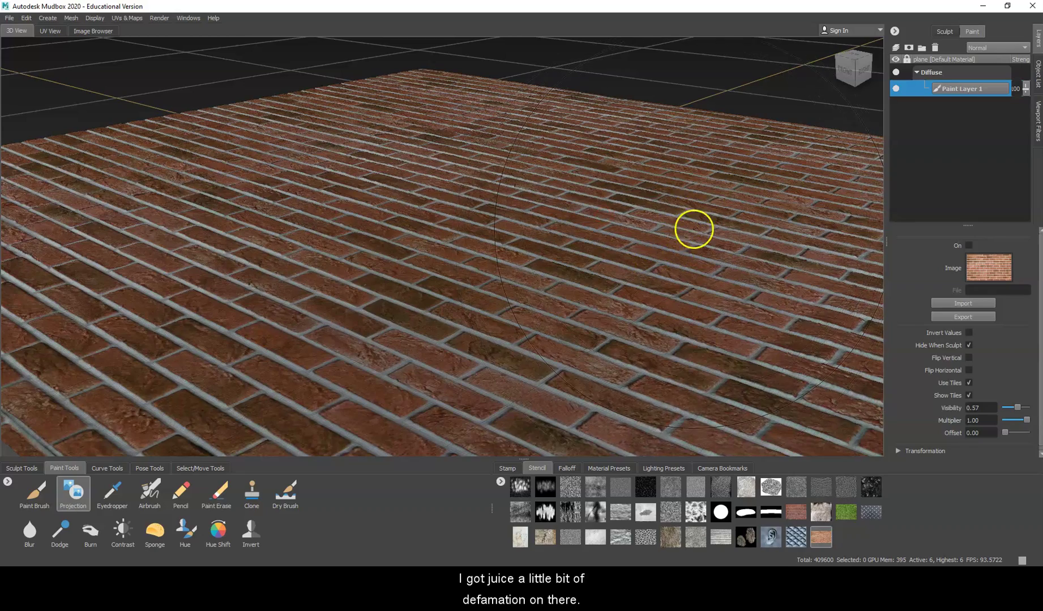
alt+drag(580, 166, 632, 228)
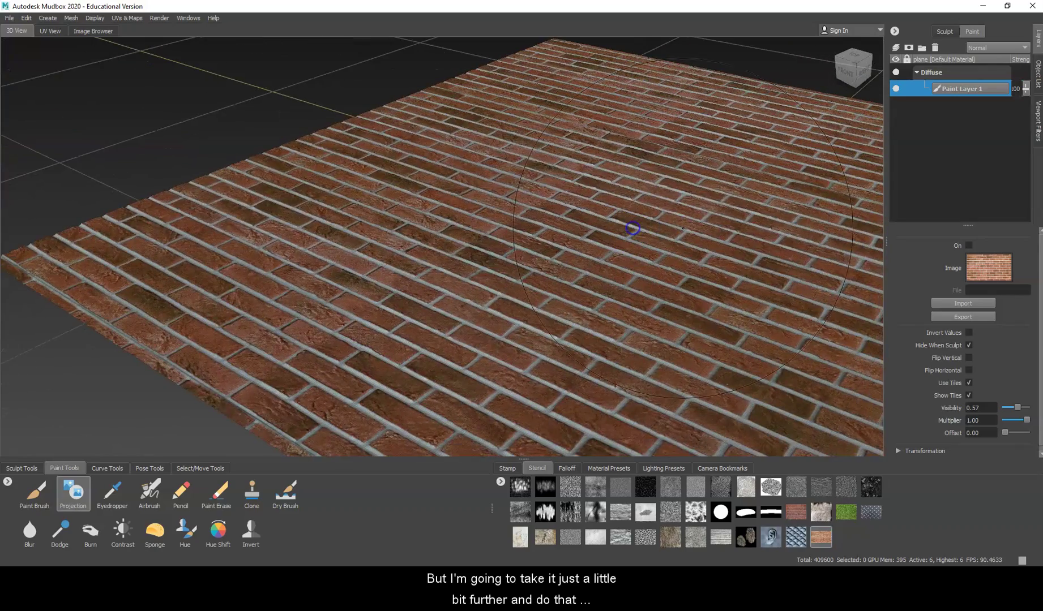
alt+right_drag(632, 228, 580, 220)
alt+drag(580, 220, 594, 190)
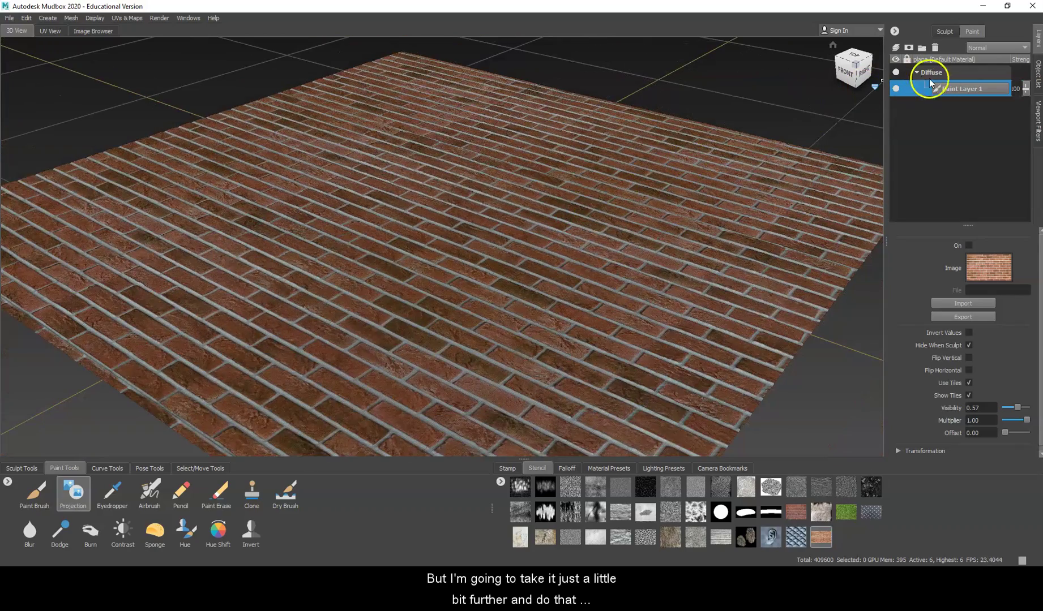
Step: Duplicate the Diffuse paint layer and move the copy to the Bump Map channel
right_click(931, 87)
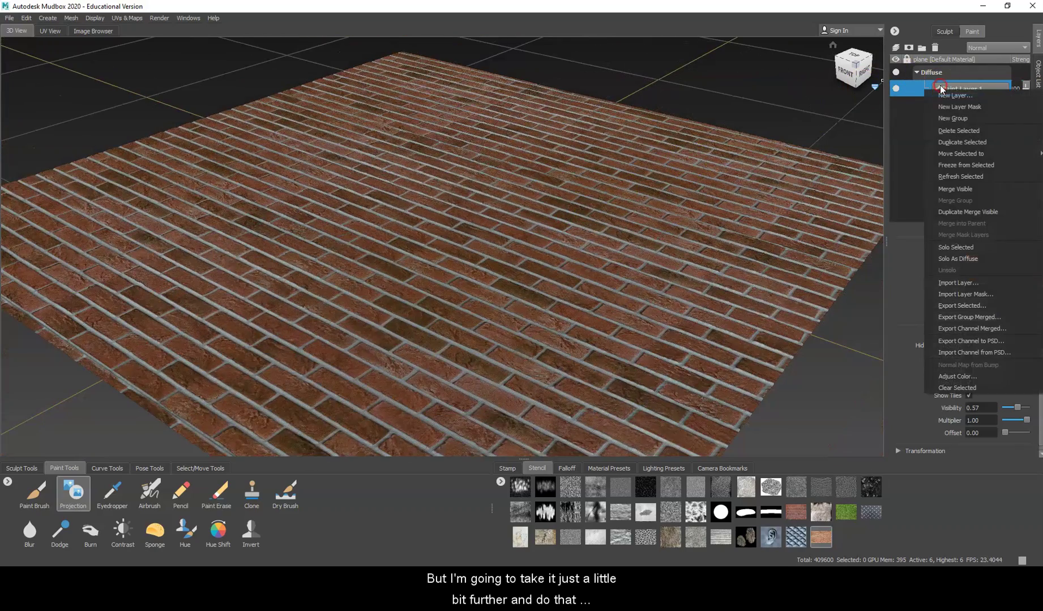
click(956, 143)
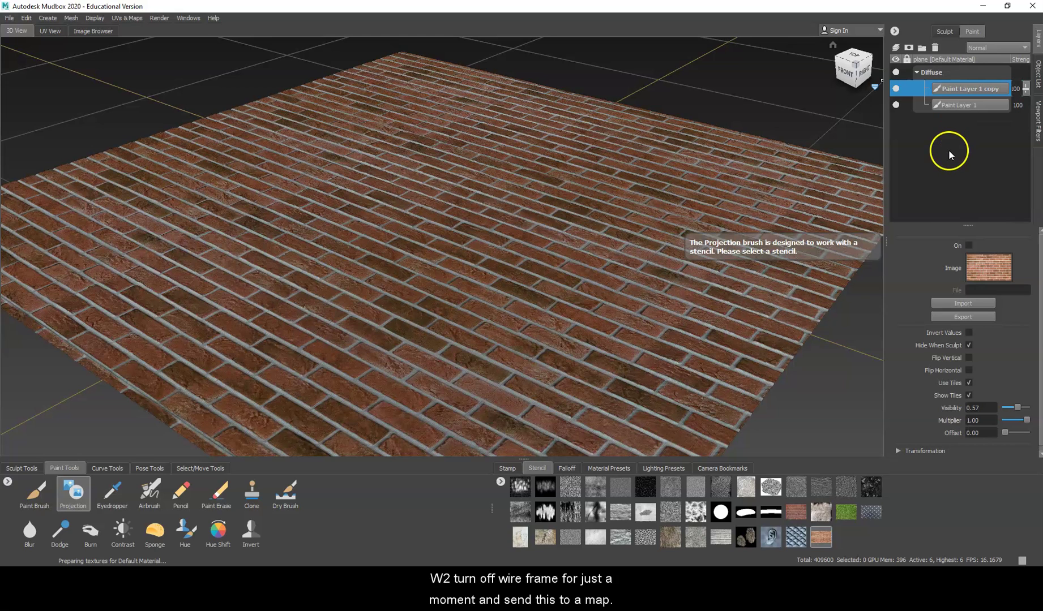
right_click(981, 89)
mouse_move(928, 154)
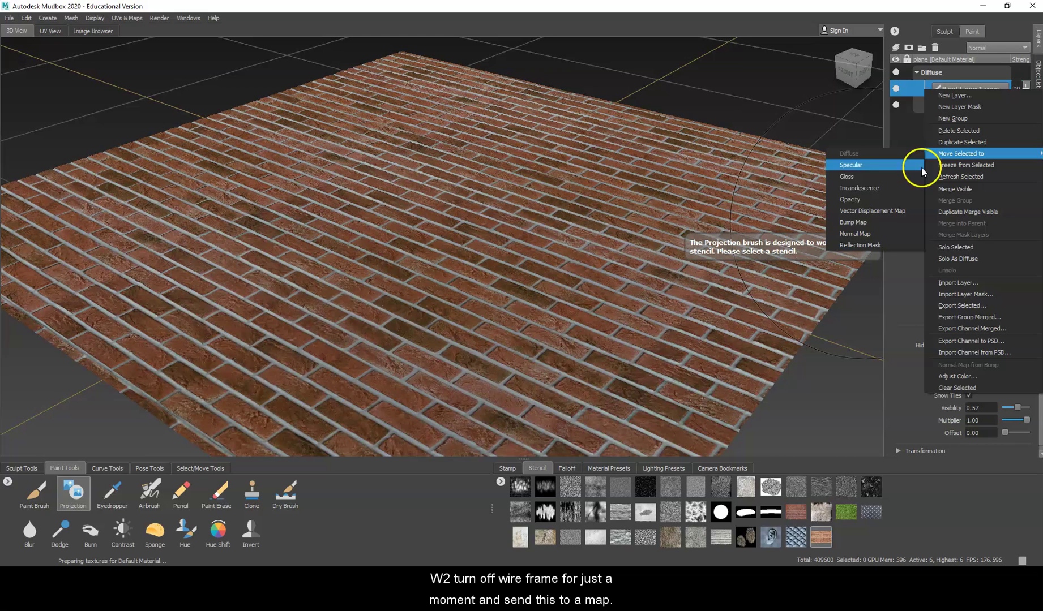
click(884, 221)
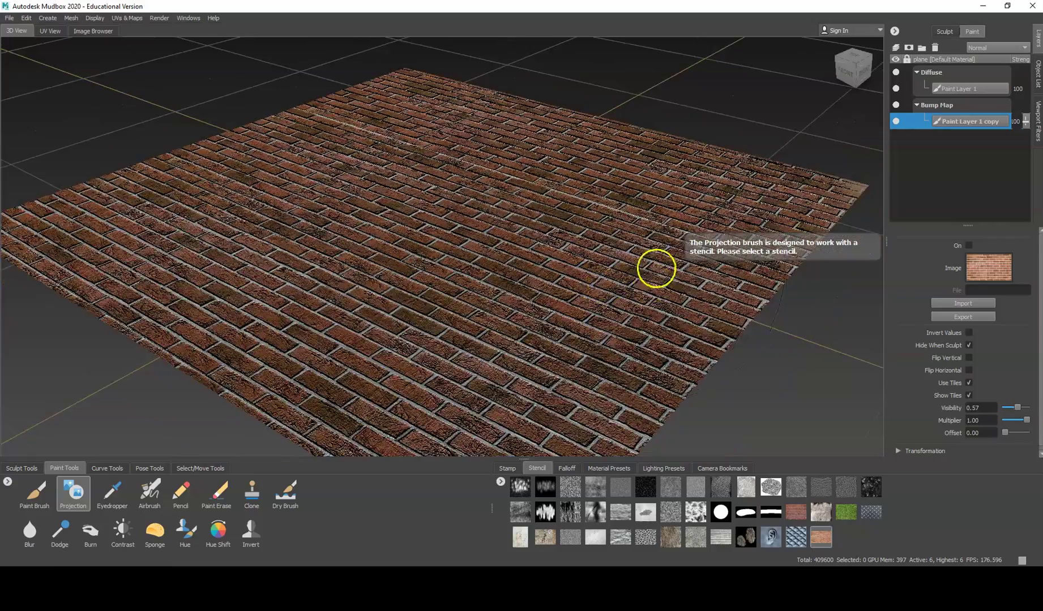
Step: Examine the bump-mapped bricks and mortar lines up close, from above and from the side of the plane
alt+drag(654, 268, 674, 247)
alt+drag(564, 242, 523, 226)
alt+drag(496, 117, 496, 118)
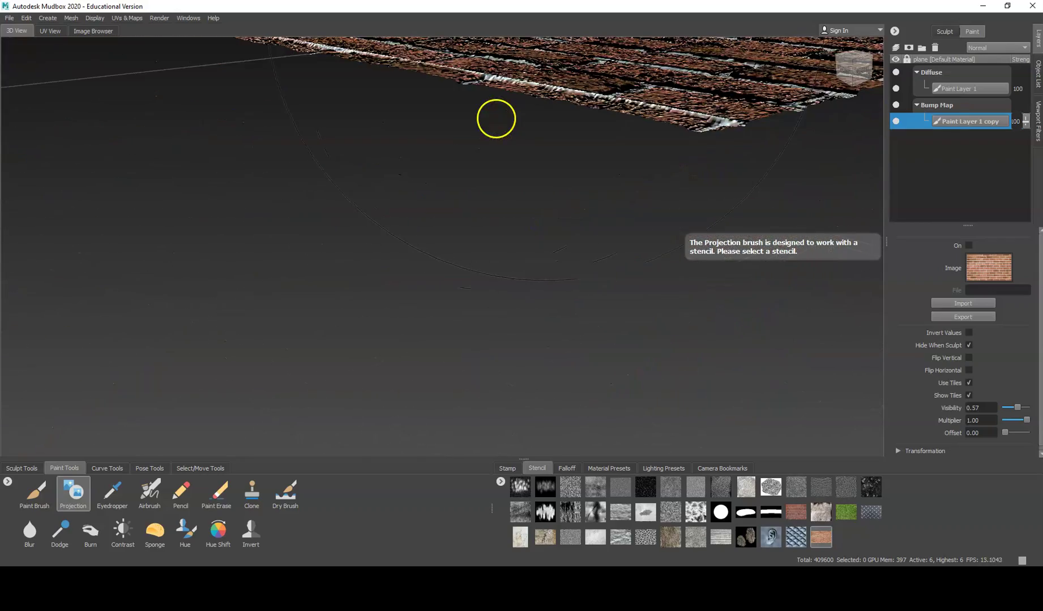
alt+drag(590, 110, 644, 252)
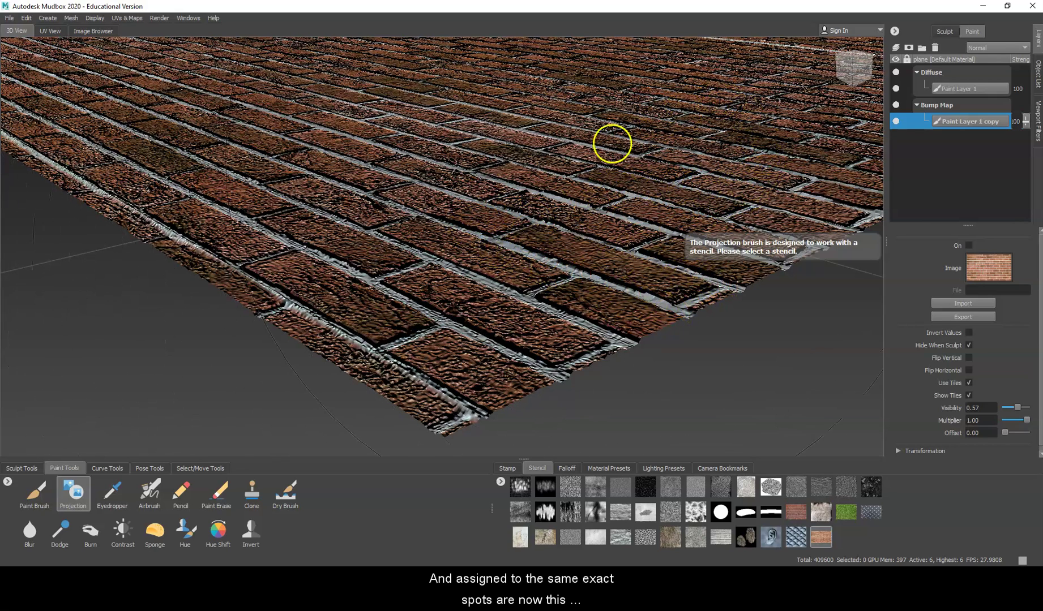
alt+drag(538, 128, 564, 164)
alt+right_drag(563, 164, 541, 166)
alt+drag(542, 166, 702, 207)
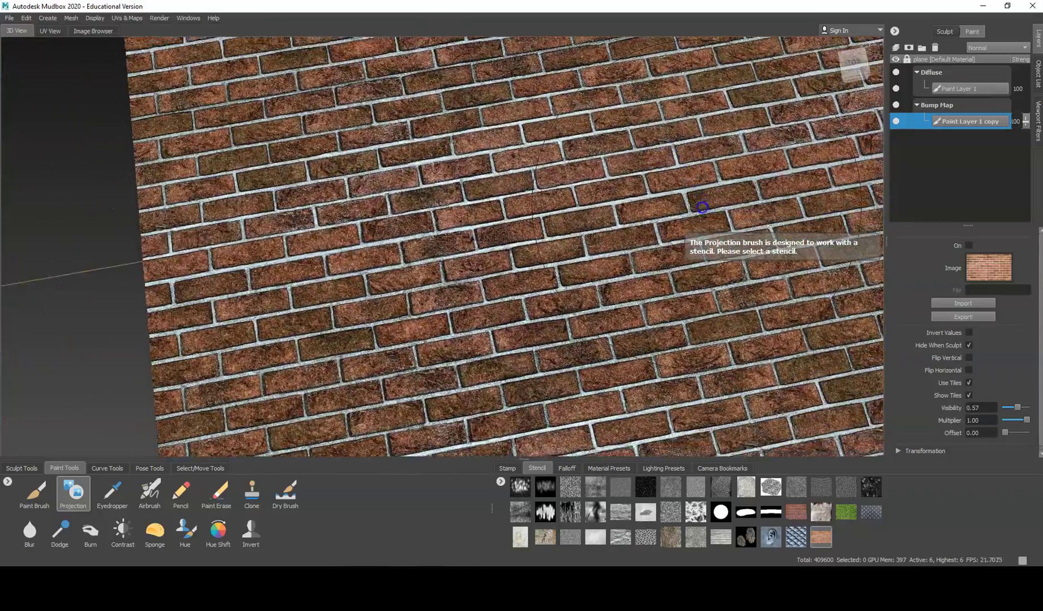
alt+right_drag(702, 207, 668, 189)
alt+drag(611, 210, 637, 166)
alt+drag(725, 152, 772, 99)
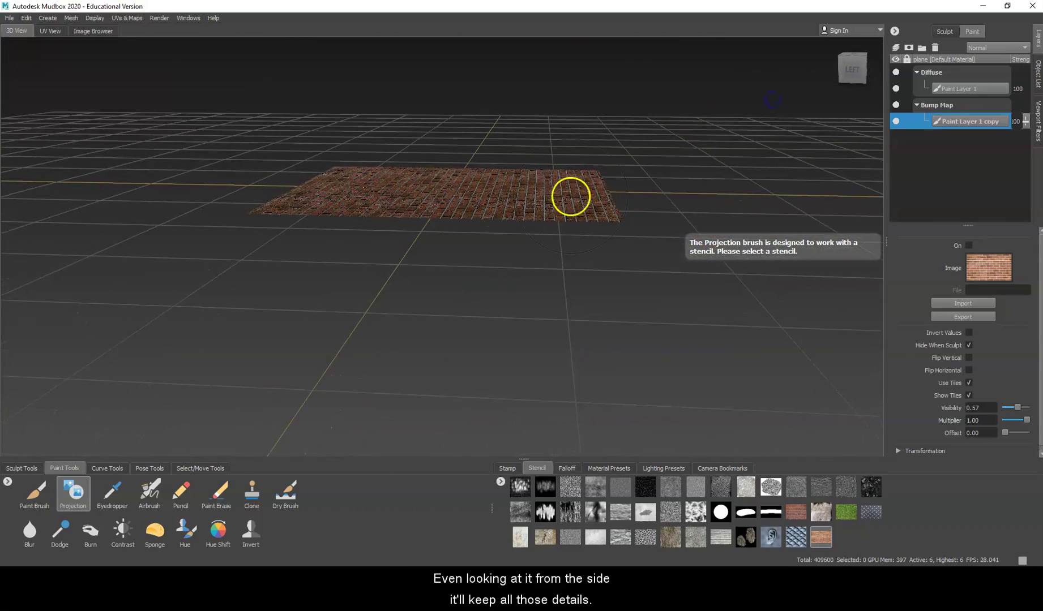
scroll(480, 191, up, 5)
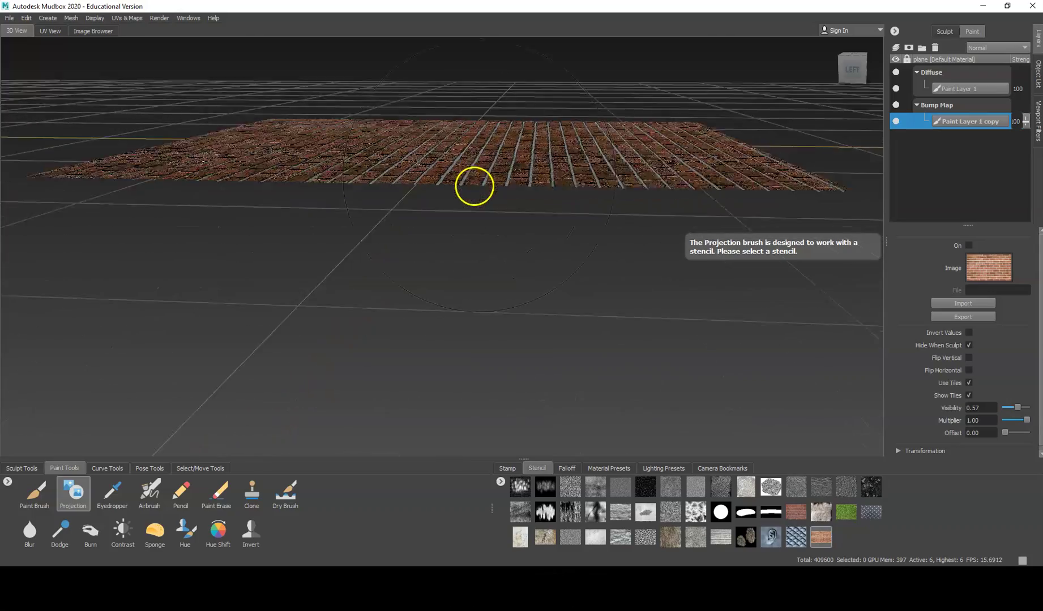
alt+drag(522, 180, 165, 184)
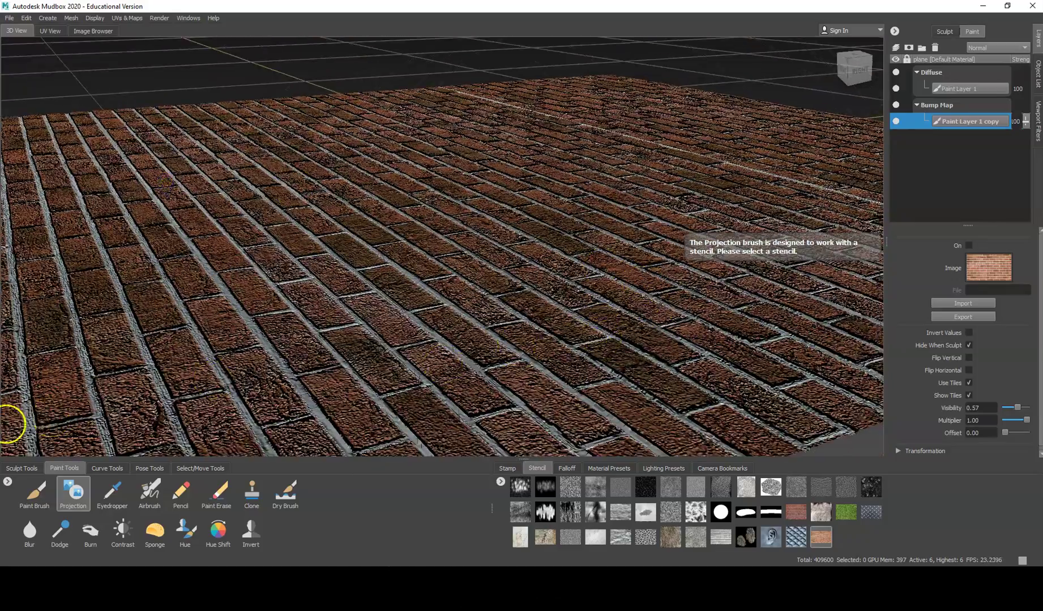
click(28, 468)
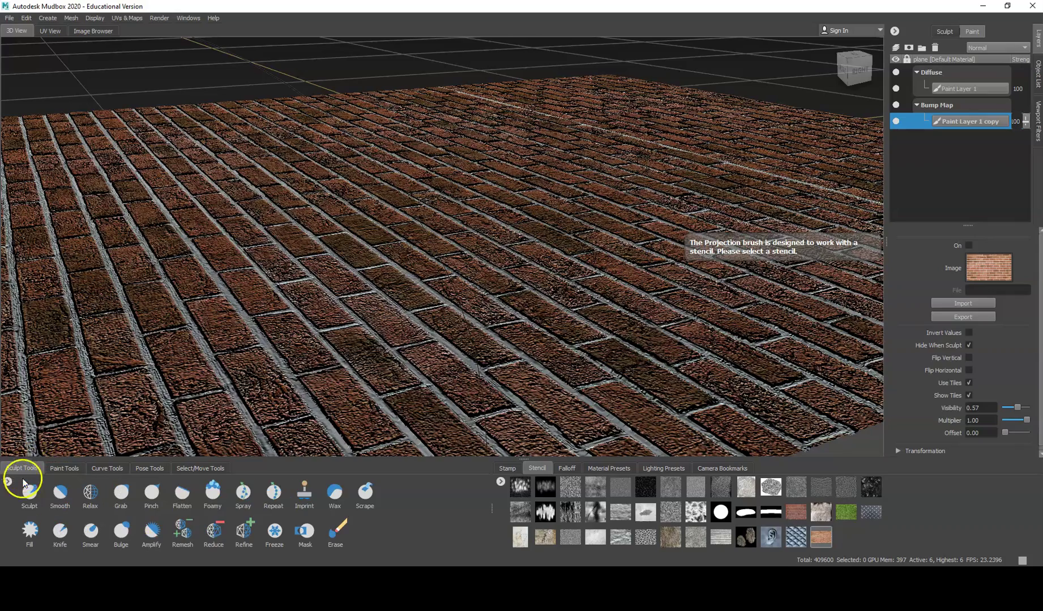
click(54, 469)
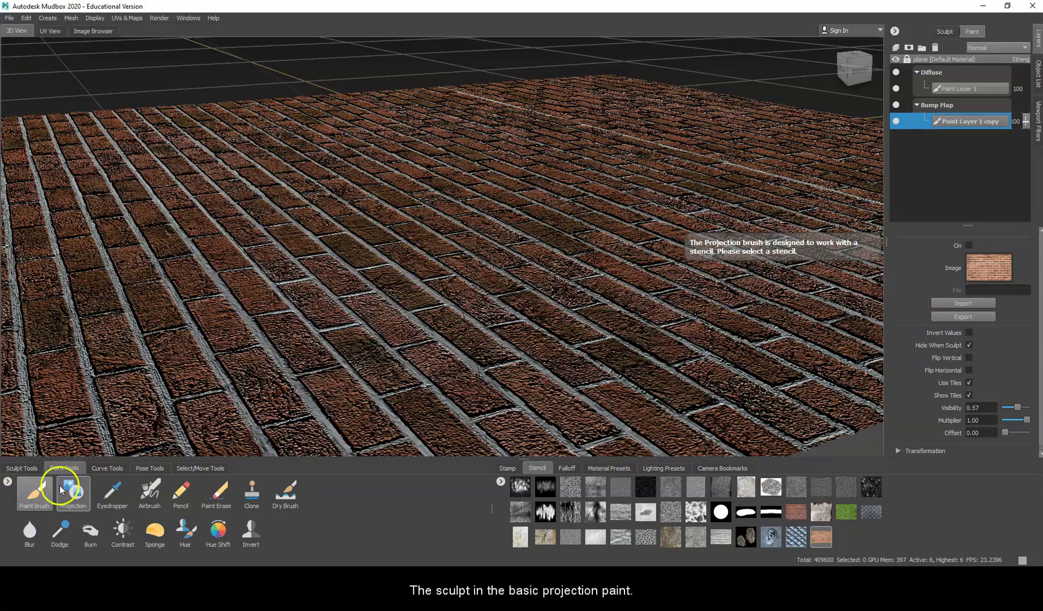
alt+drag(255, 298, 483, 323)
alt+drag(420, 282, 352, 339)
scroll(430, 299, down, 3)
alt+middle_drag(405, 307, 448, 277)
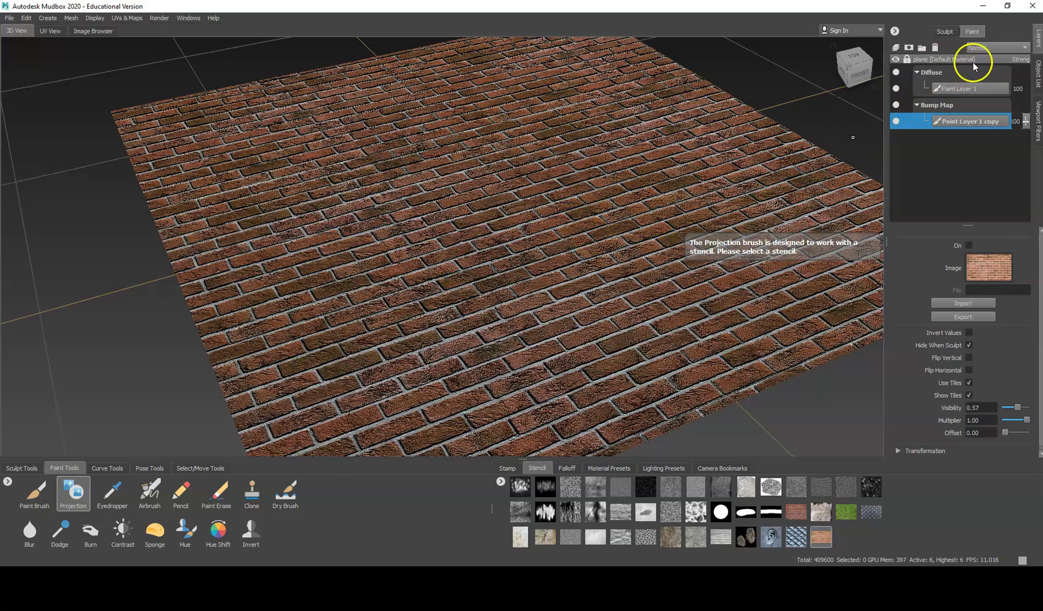